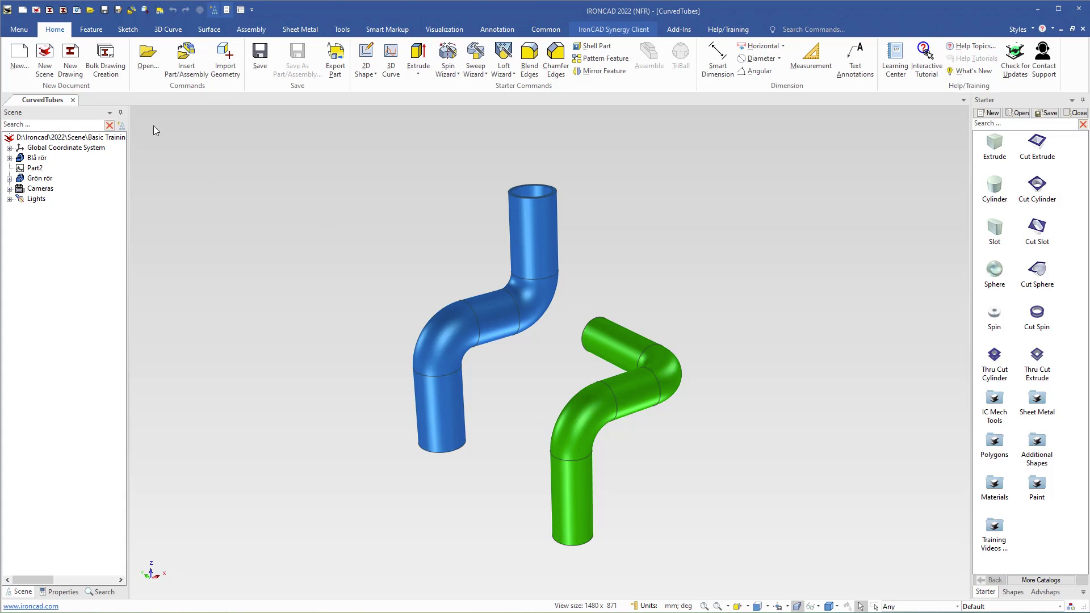
# Close the CurvedTubes scene and create a new empty scene.
pyautogui.click(73, 99)
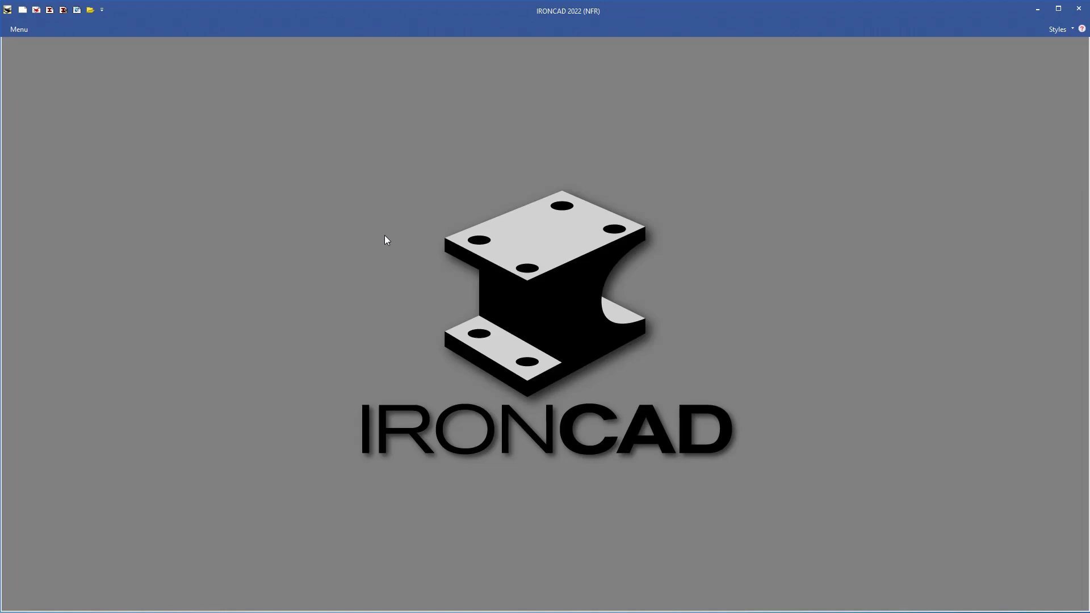
pyautogui.click(487, 223)
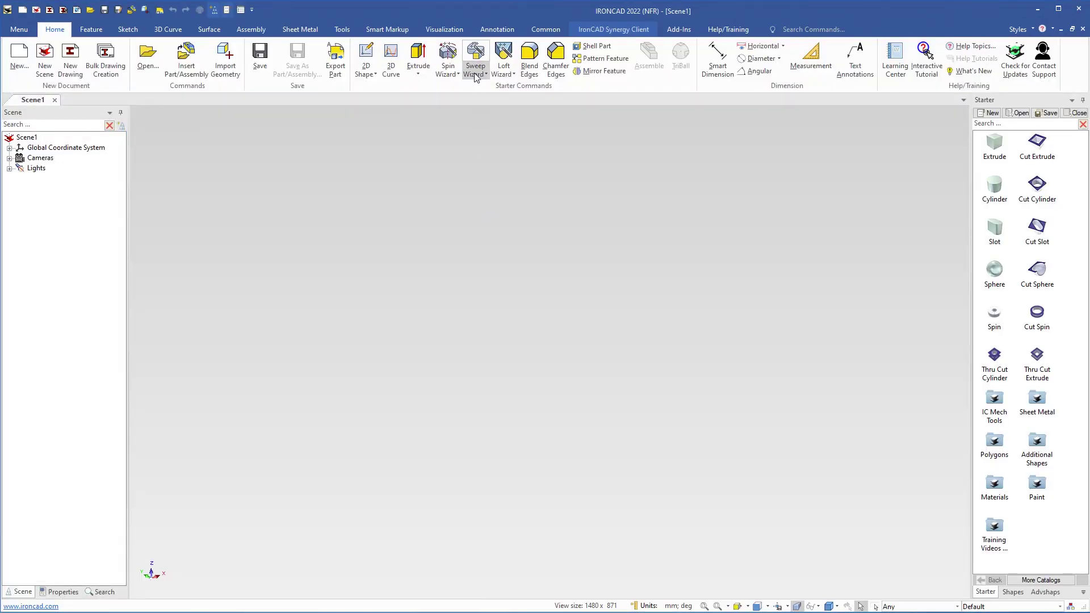
# Set up a stand-alone solid sweep with the Sweep Wizard, oriented away from the surface, and open its path sketch.
pyautogui.click(482, 74)
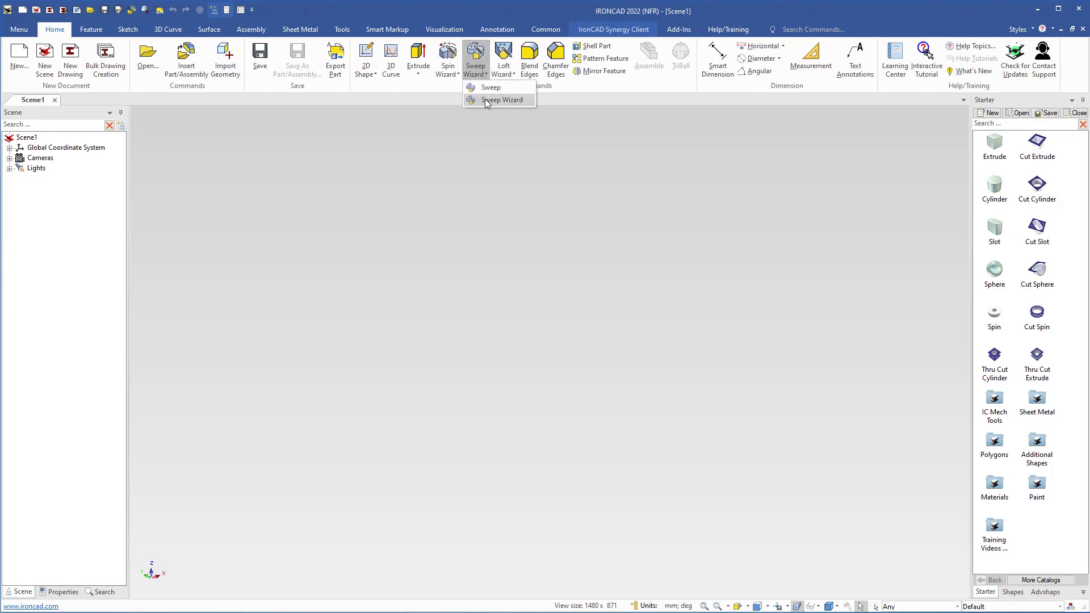
pyautogui.click(485, 100)
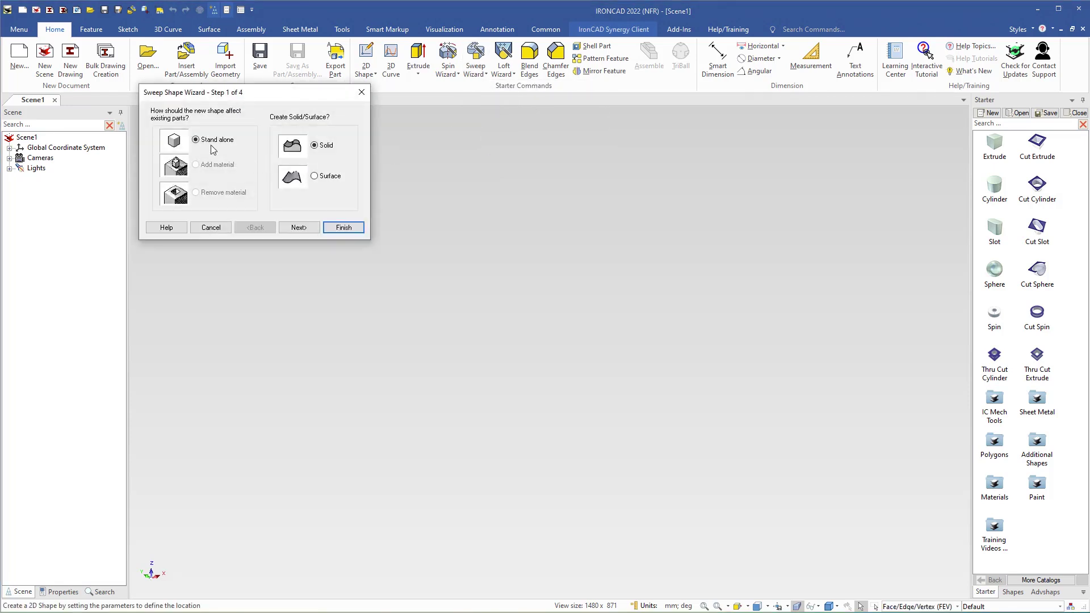
pyautogui.click(296, 227)
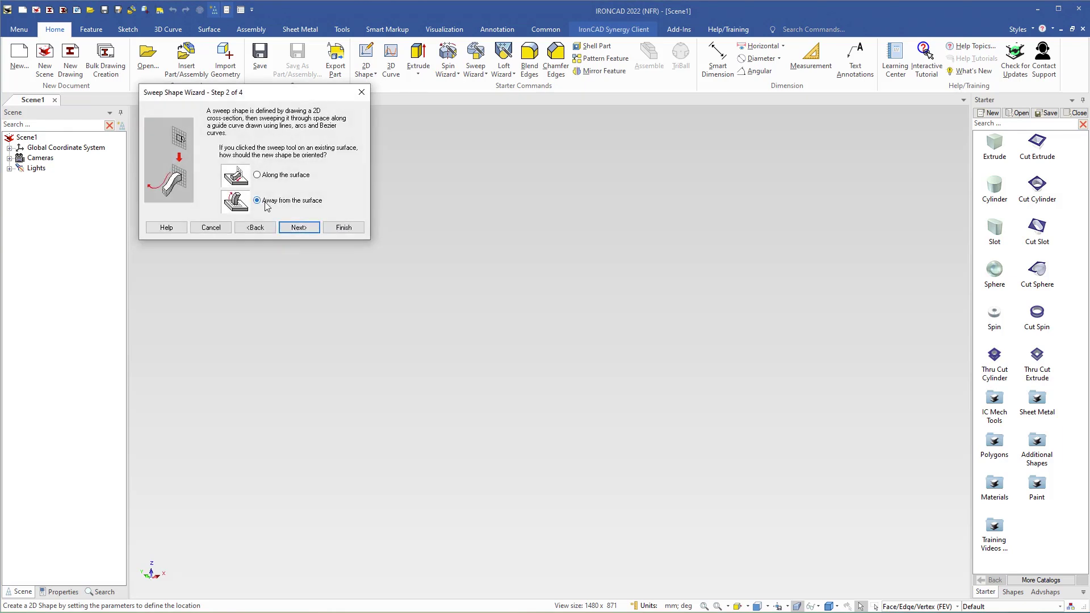
pyautogui.click(343, 227)
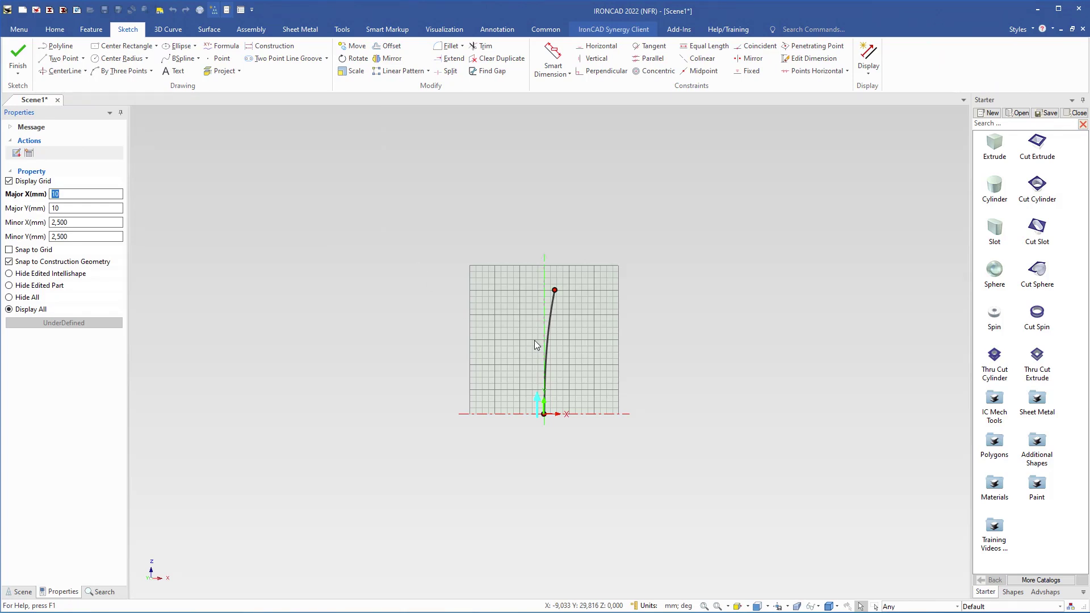
# Delete the default spline from the sweep path sketch.
pyautogui.scroll(3, 546, 346)
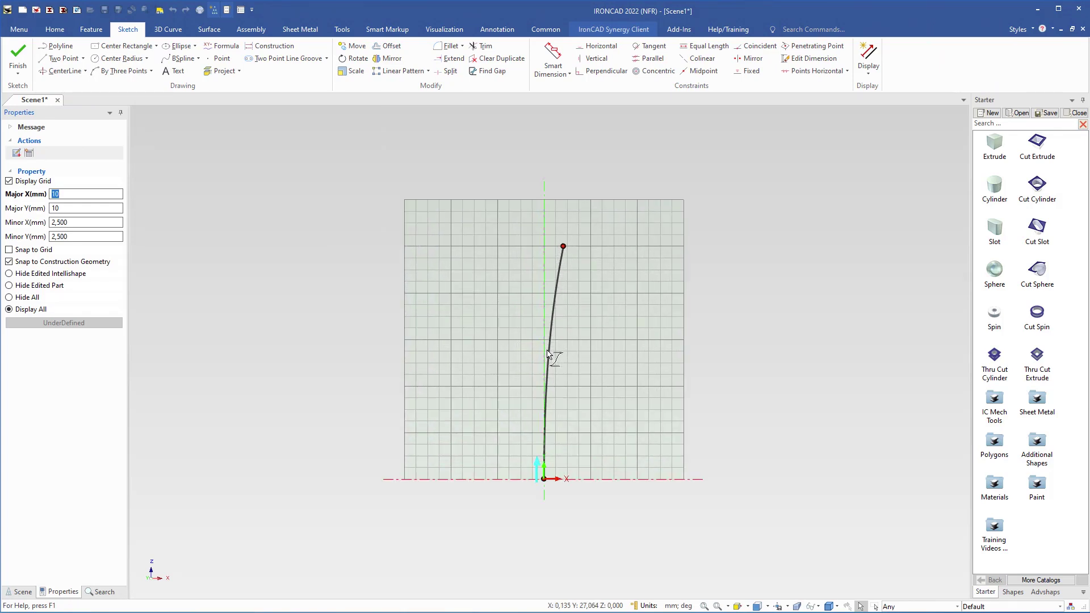
pyautogui.click(551, 327)
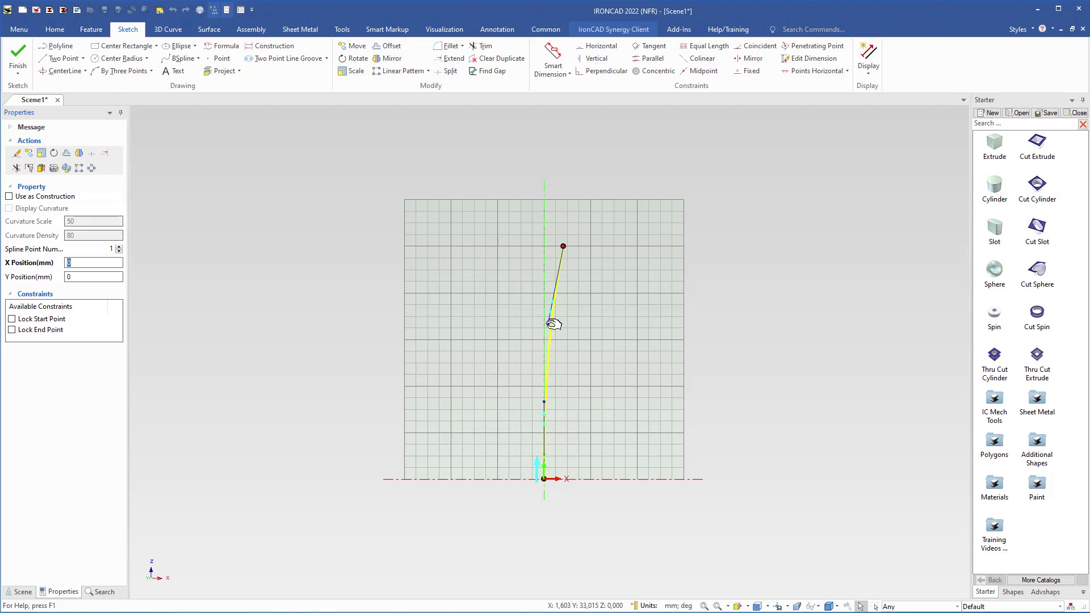
pyautogui.moveTo(552, 324); pyautogui.dragTo(466, 316)
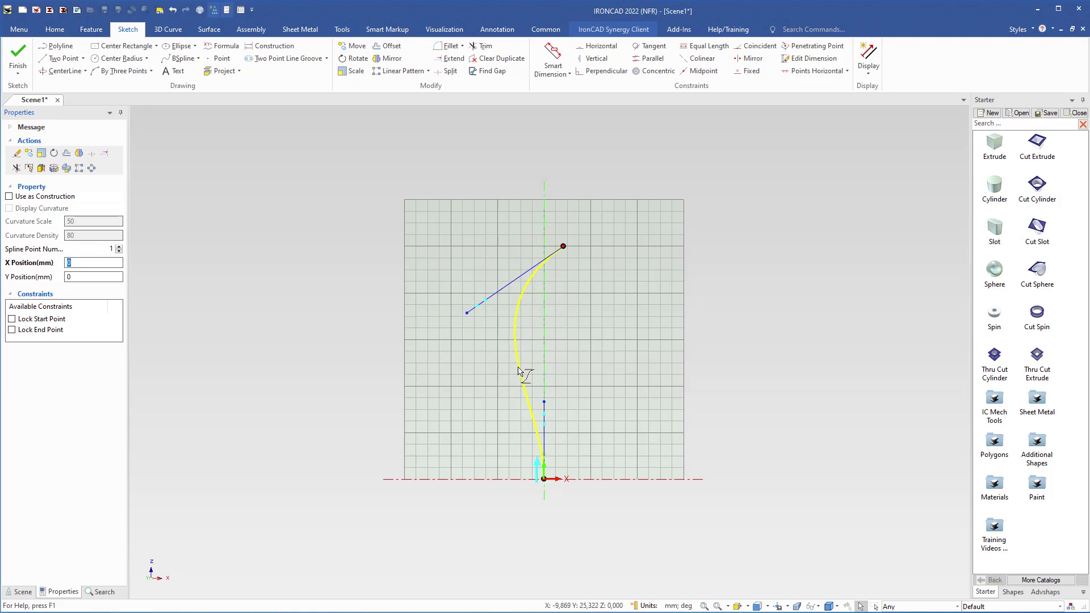
pyautogui.press('Delete')
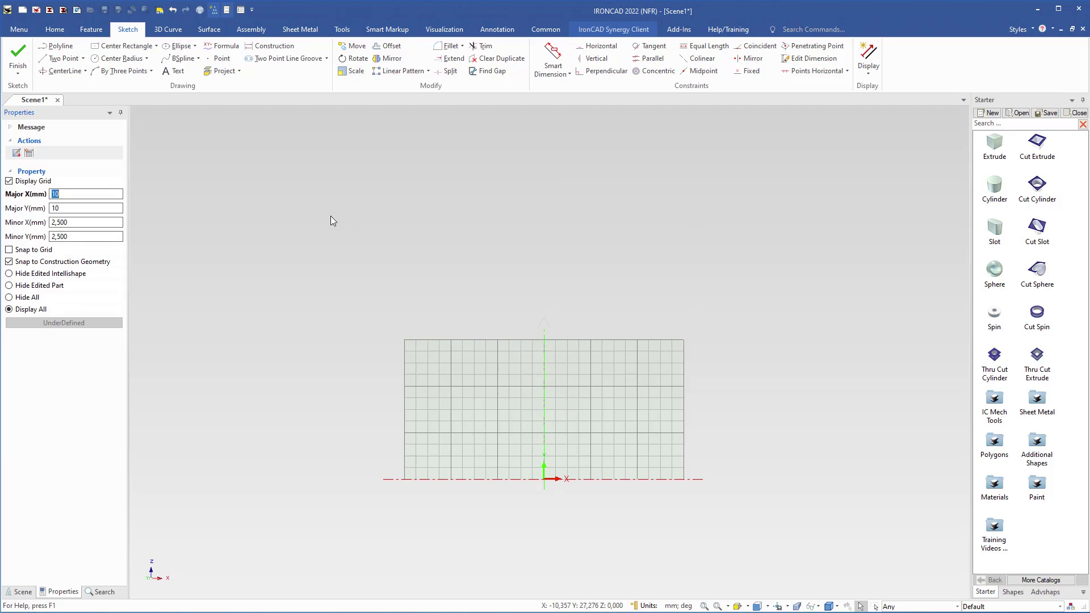
# Start a polyline at the sketch origin with a vertical 100 mm segment at a 90° slope.
pyautogui.click(55, 47)
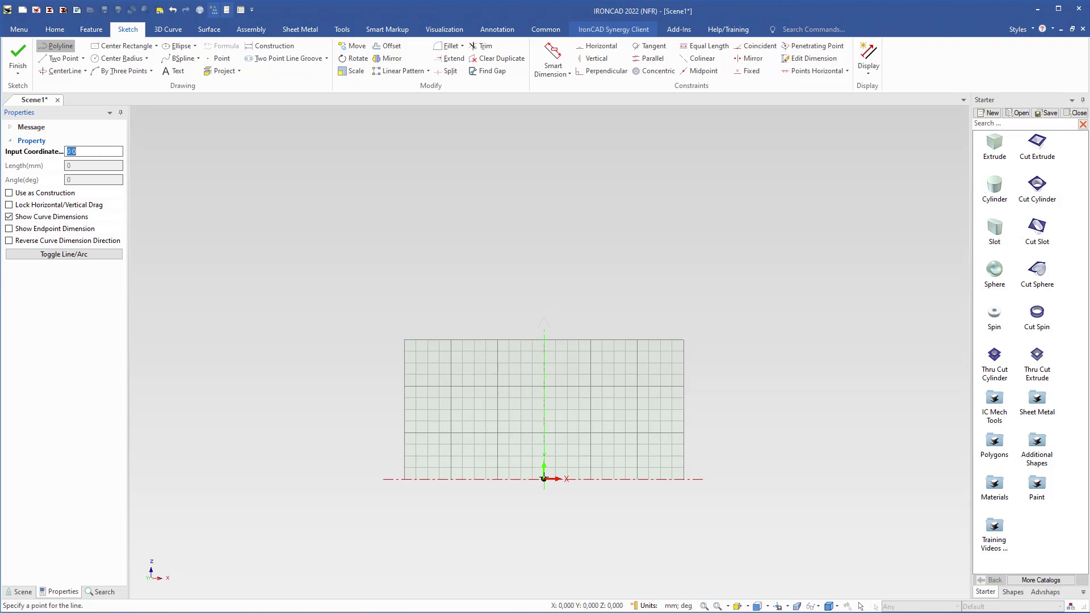
pyautogui.click(544, 479)
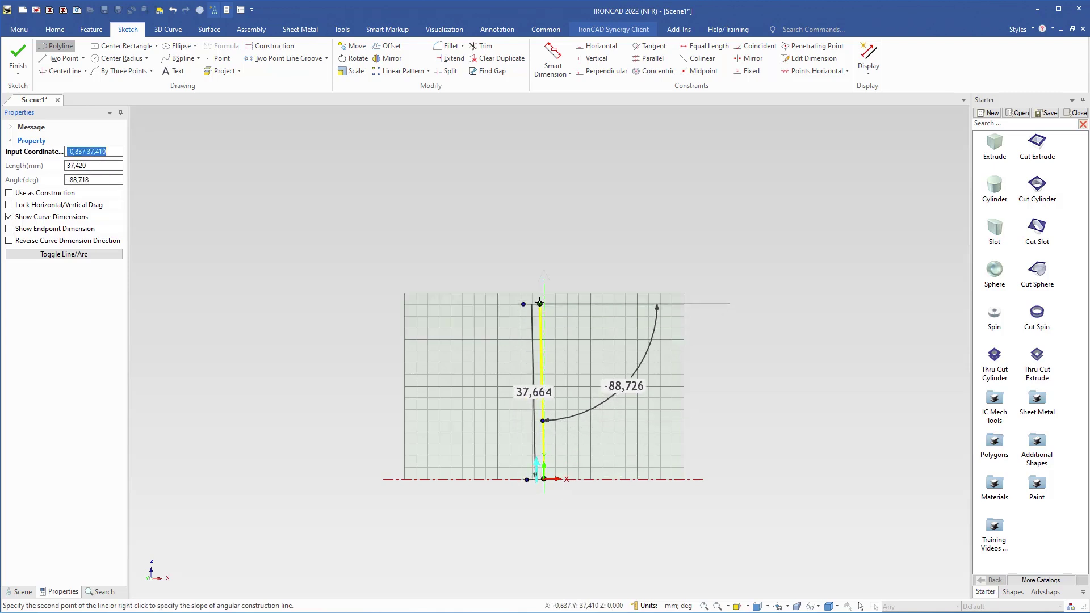
pyautogui.rightClick(542, 291)
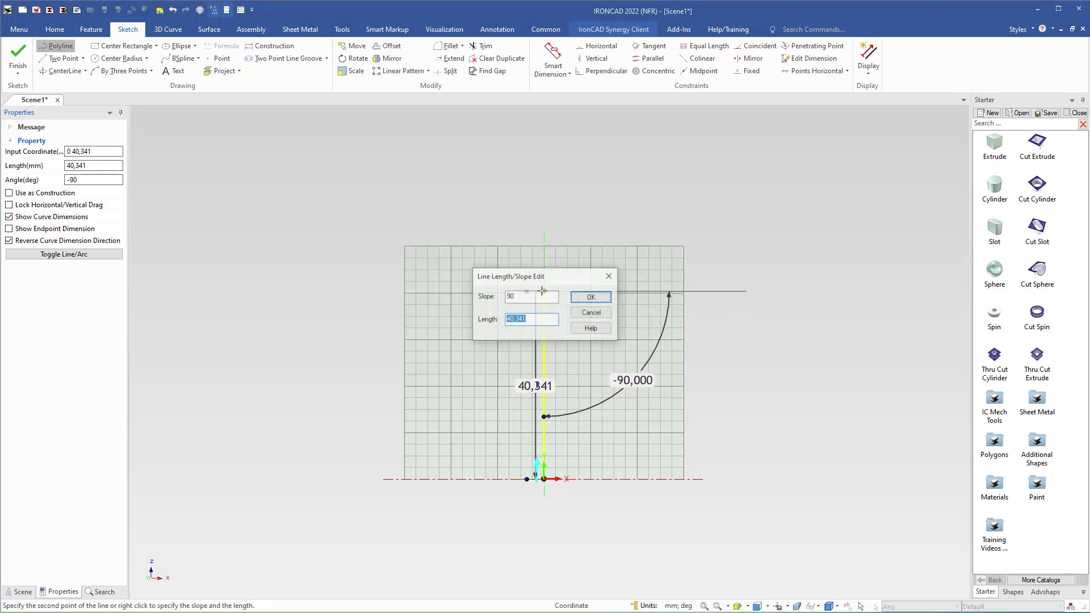
pyautogui.write('100')
pyautogui.press('Return')
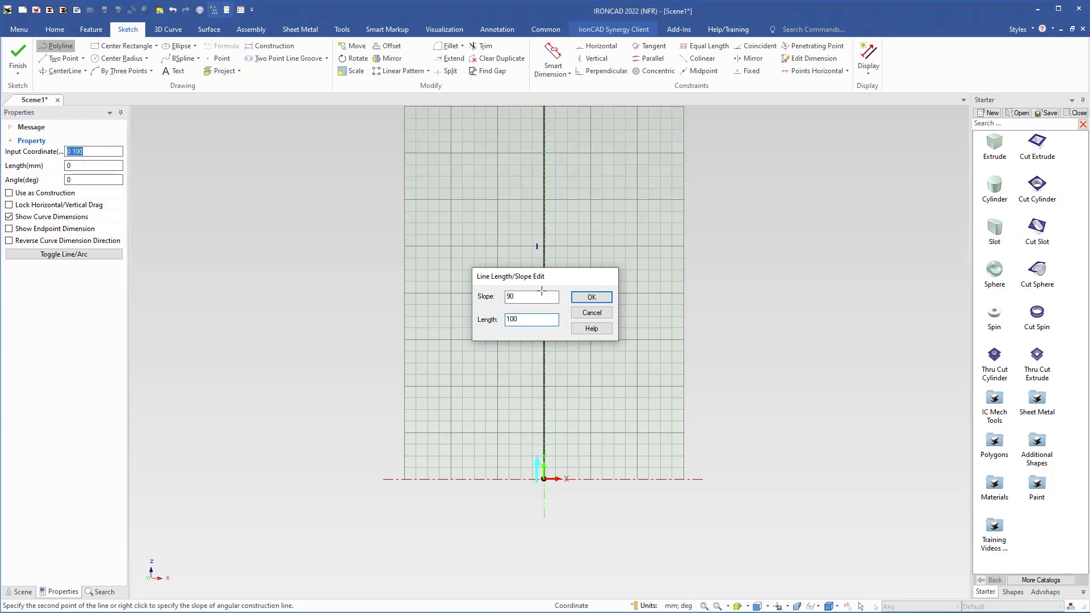
# Continue the polyline with a horizontal 100 mm segment along positive X from the end of the vertical line.
pyautogui.scroll(-3, 491, 301)
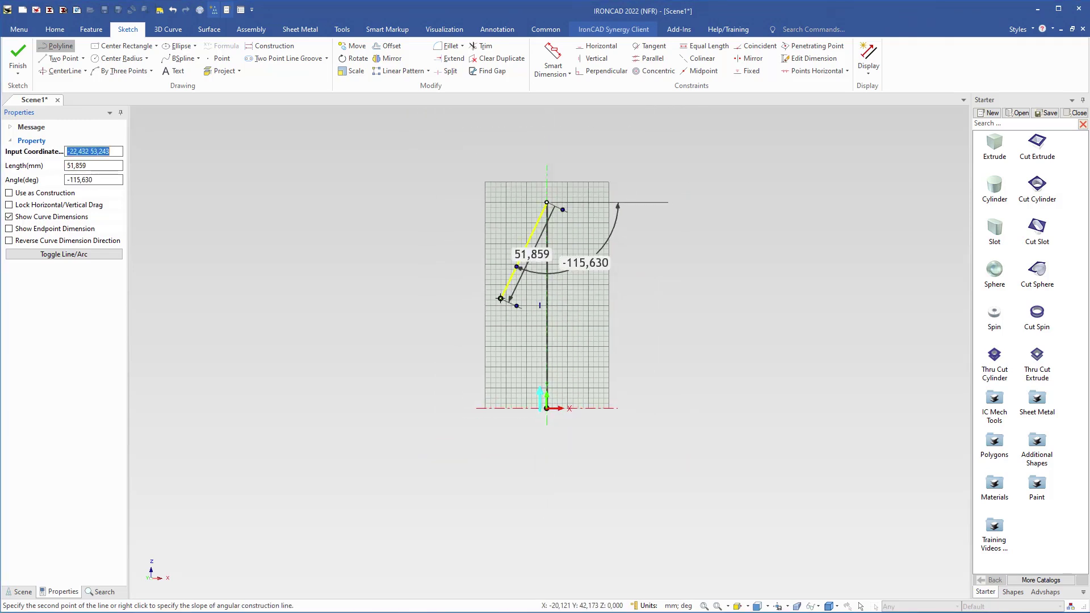
pyautogui.moveTo(491, 316); pyautogui.dragTo(520, 343, button='middle')
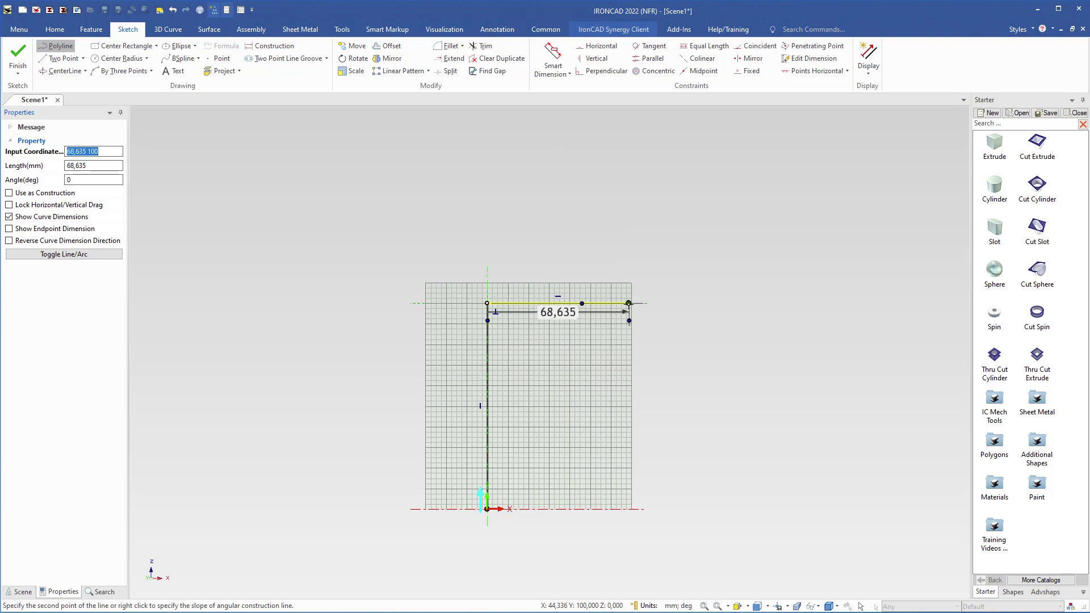
pyautogui.rightClick(628, 303)
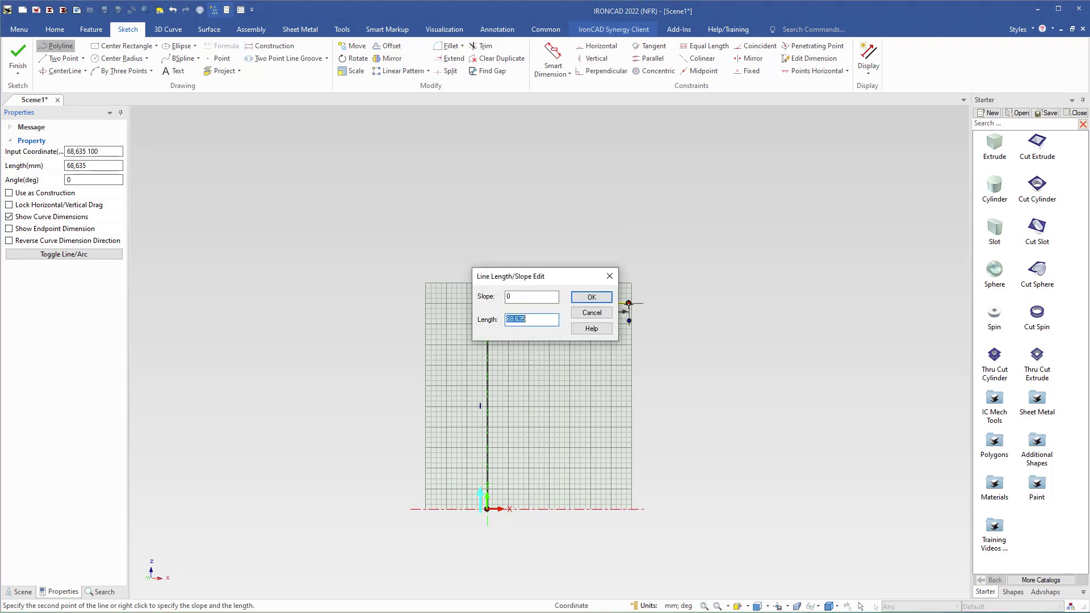
pyautogui.write('140,90')
pyautogui.press('Return')
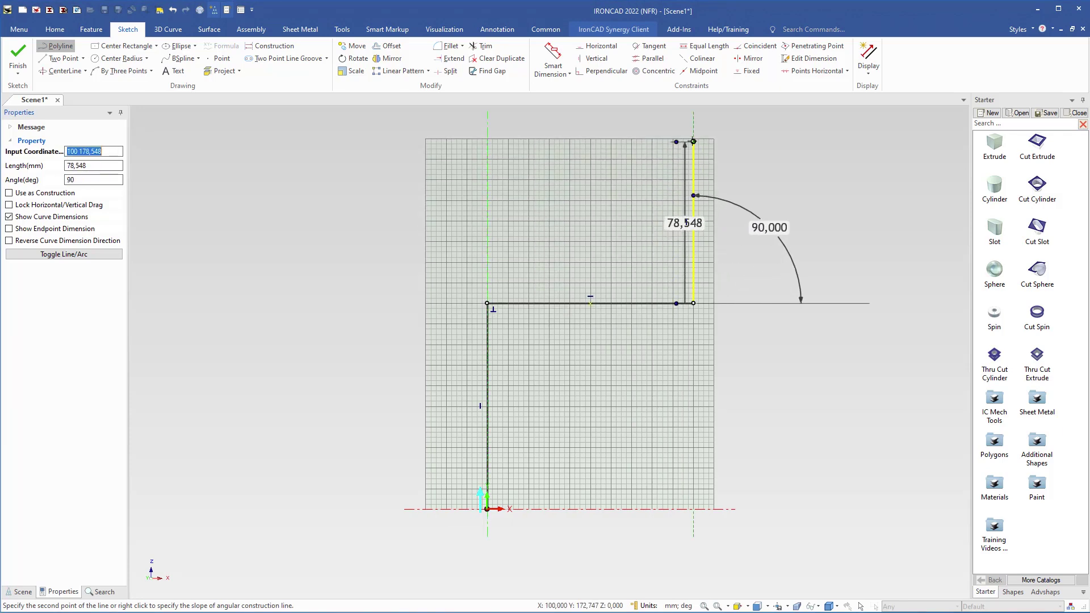
# Add a vertical 100 mm segment upward from the end of the horizontal line and end the polyline.
pyautogui.rightClick(694, 133)
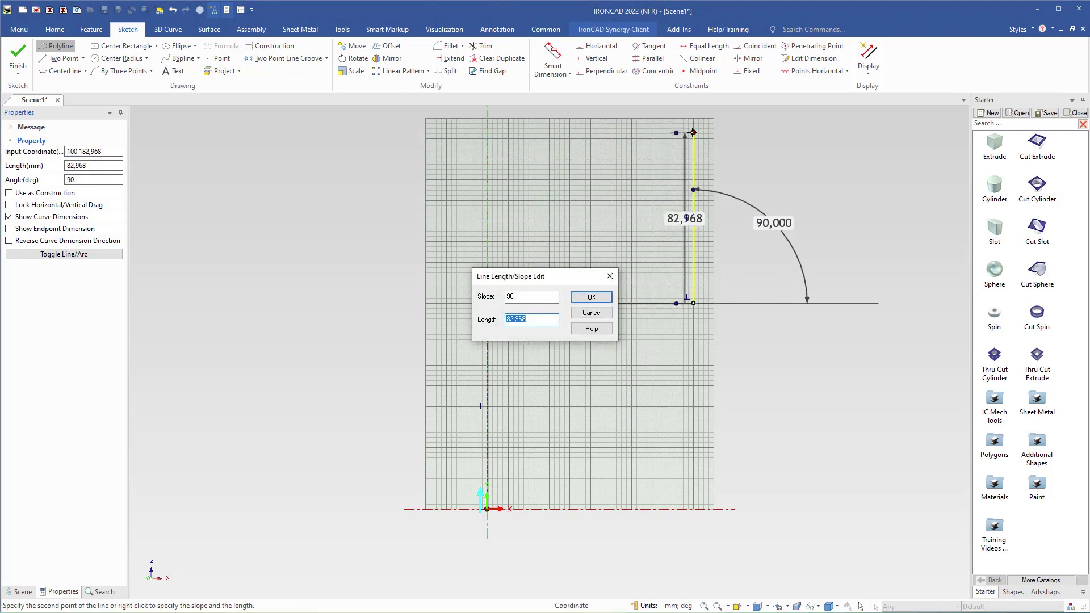
pyautogui.write('100')
pyautogui.press('Return')
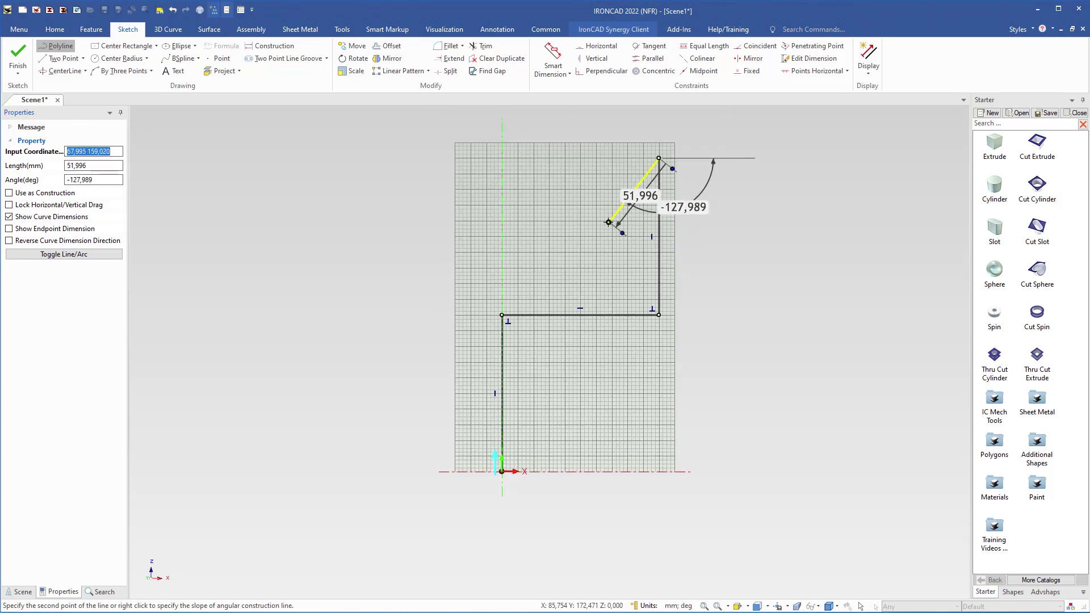
pyautogui.press('Escape')
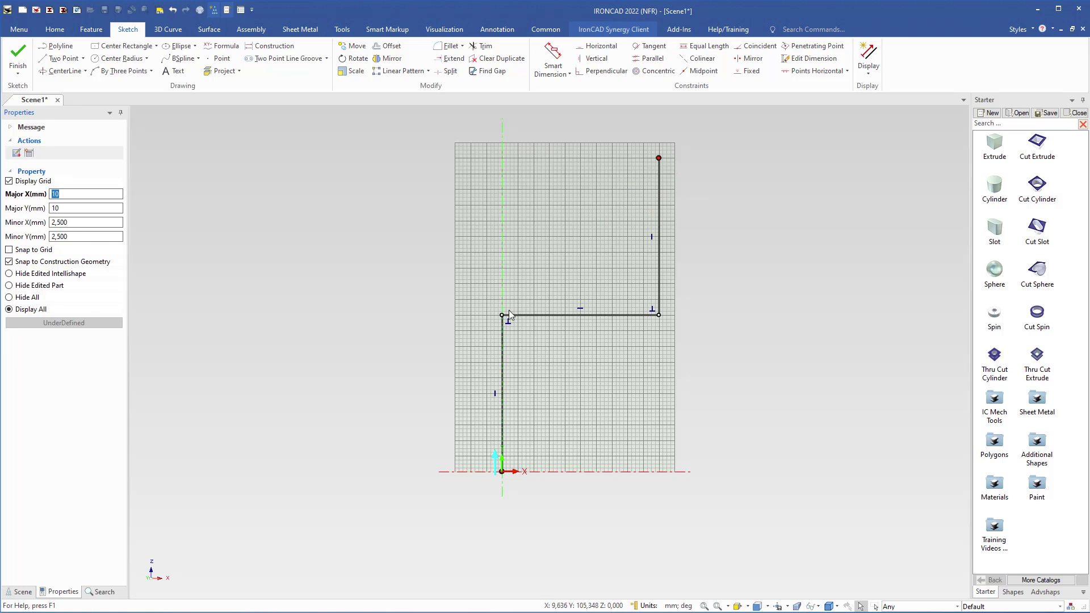
# Fillet the corner between the first vertical line and the horizontal line with a 35 mm radius.
pyautogui.click(657, 314)
pyautogui.click(442, 48)
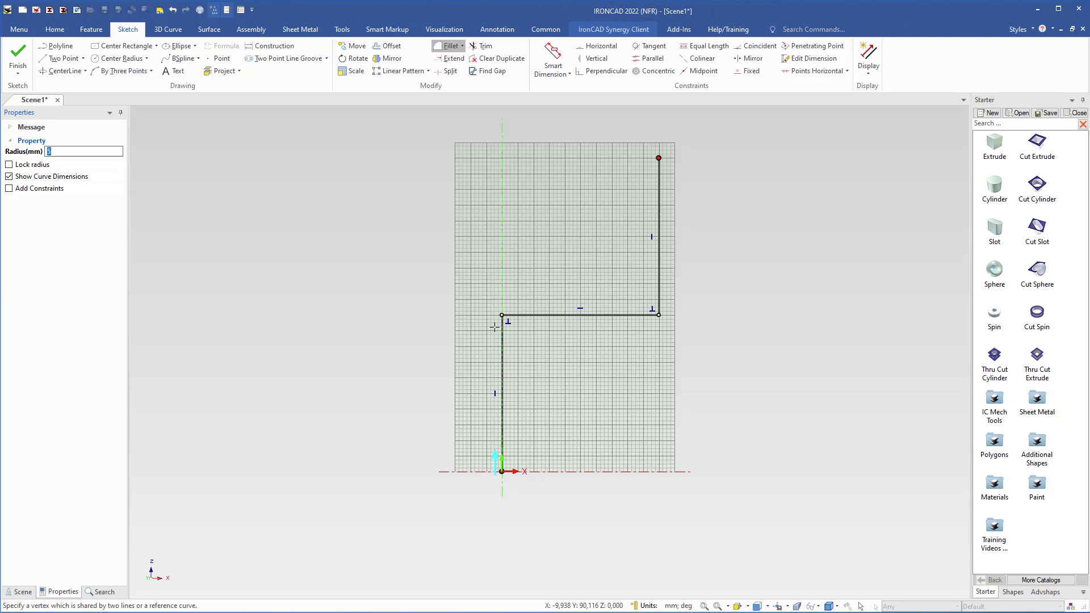
pyautogui.scroll(1, 499, 325)
pyautogui.click(511, 316)
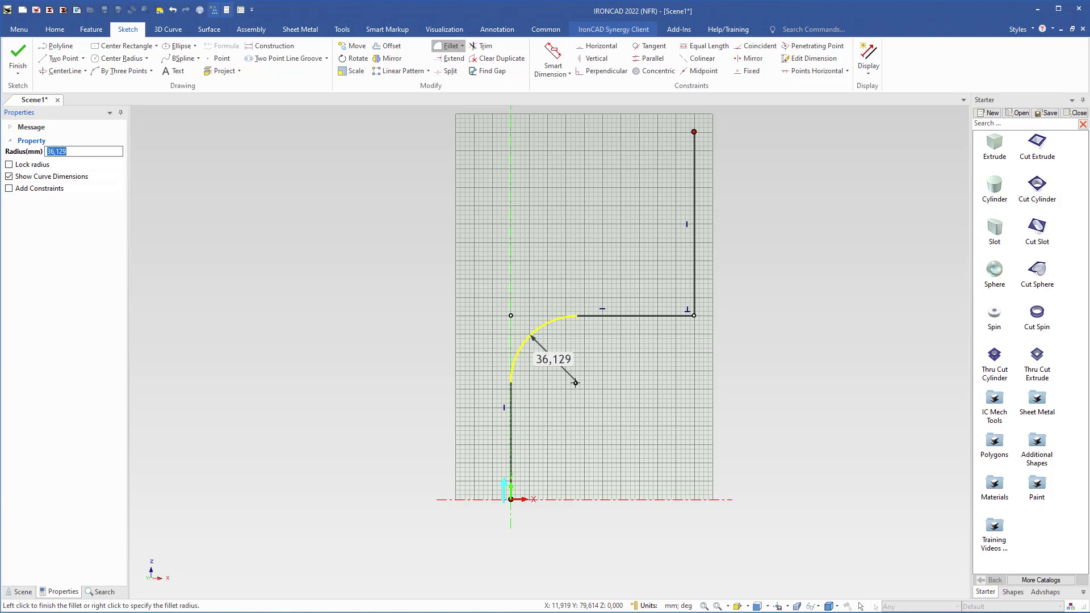
pyautogui.write('35')
pyautogui.press('Return')
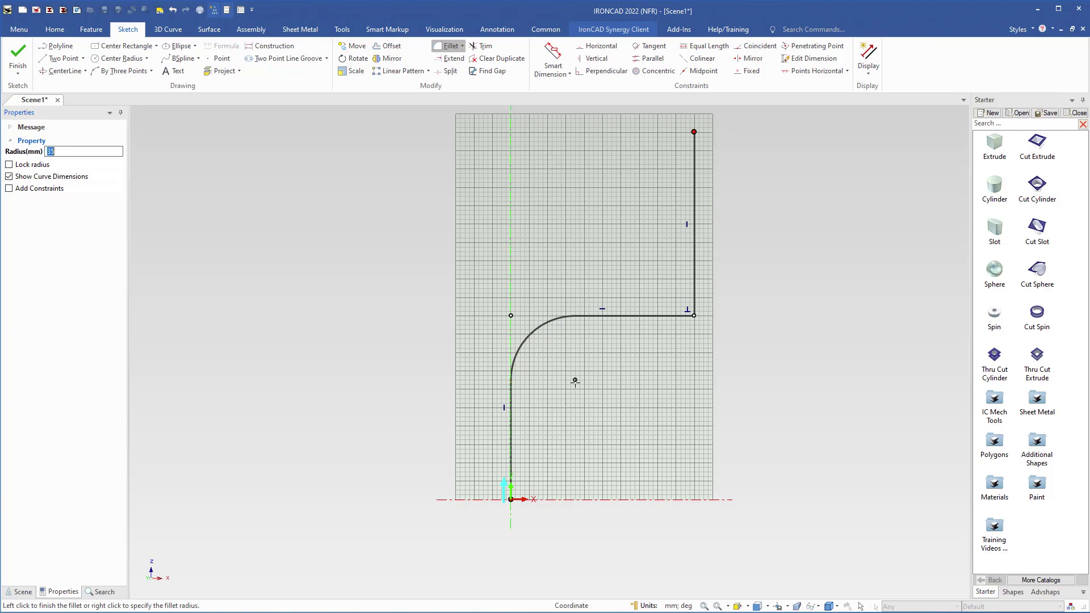
# Fillet the corner between the horizontal line and the upper vertical line with a 35 mm radius, and finish the path sketch.
pyautogui.click(693, 316)
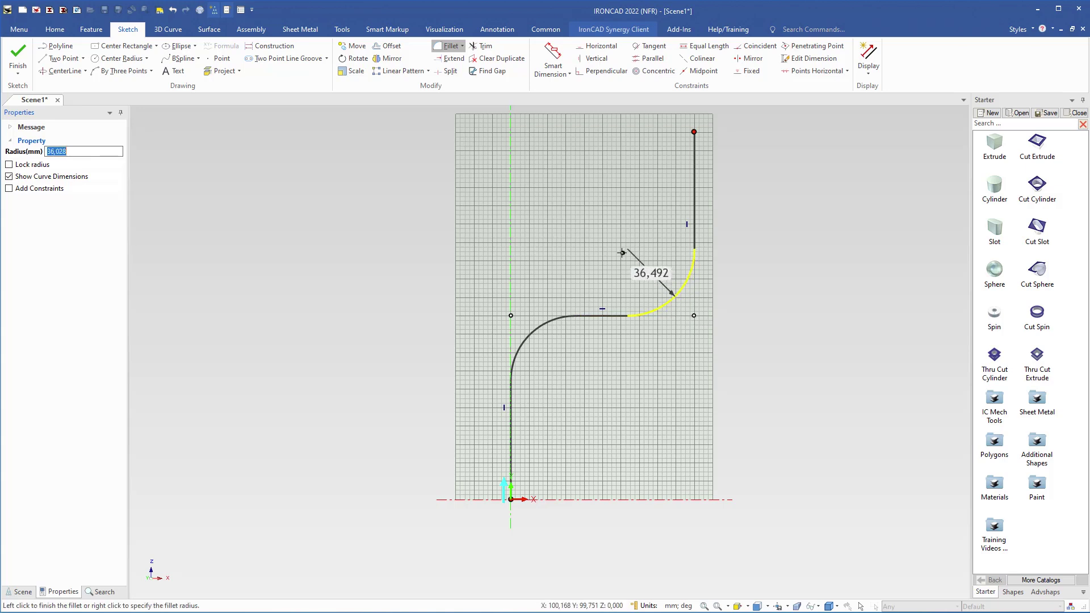
pyautogui.write('35')
pyautogui.press('Return')
pyautogui.click(620, 251)
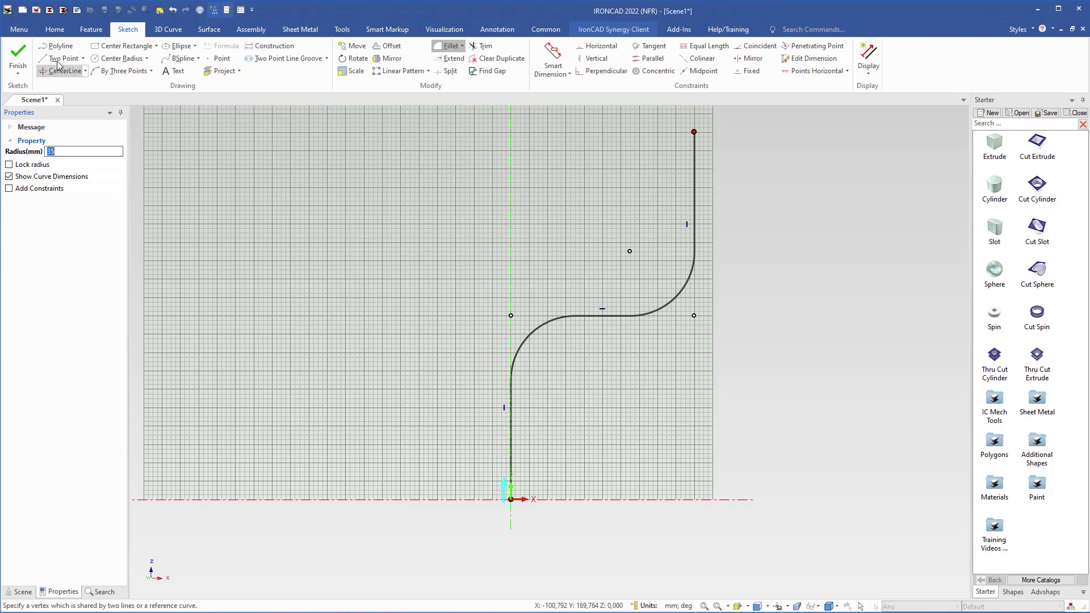
pyautogui.click(18, 54)
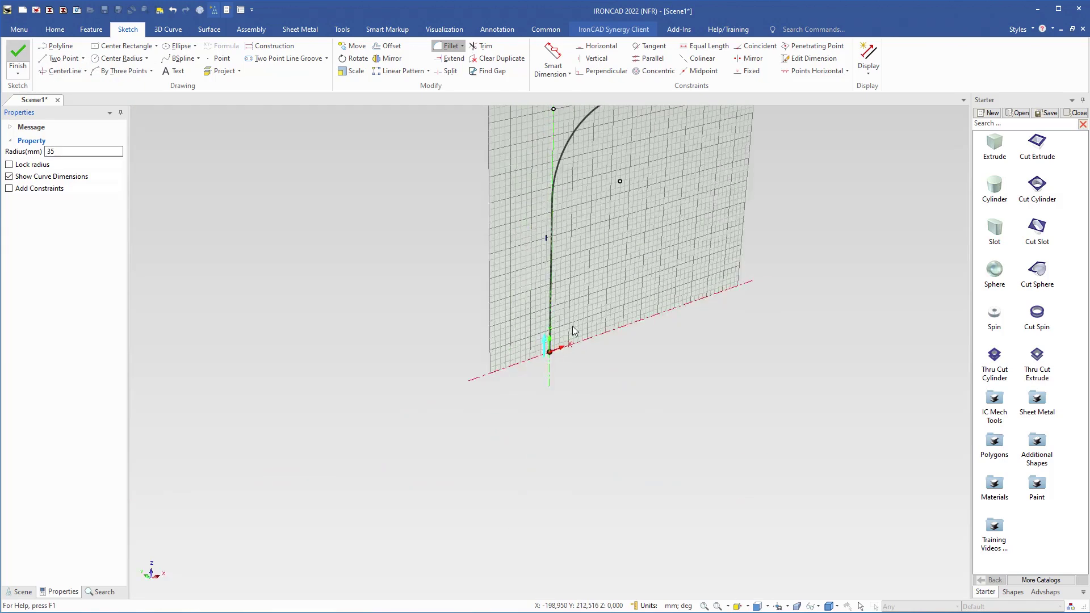
# Draw a circle with a 20 mm radius in the cross-section sketch, centred on the start point of the sweep path.
pyautogui.press('F3')
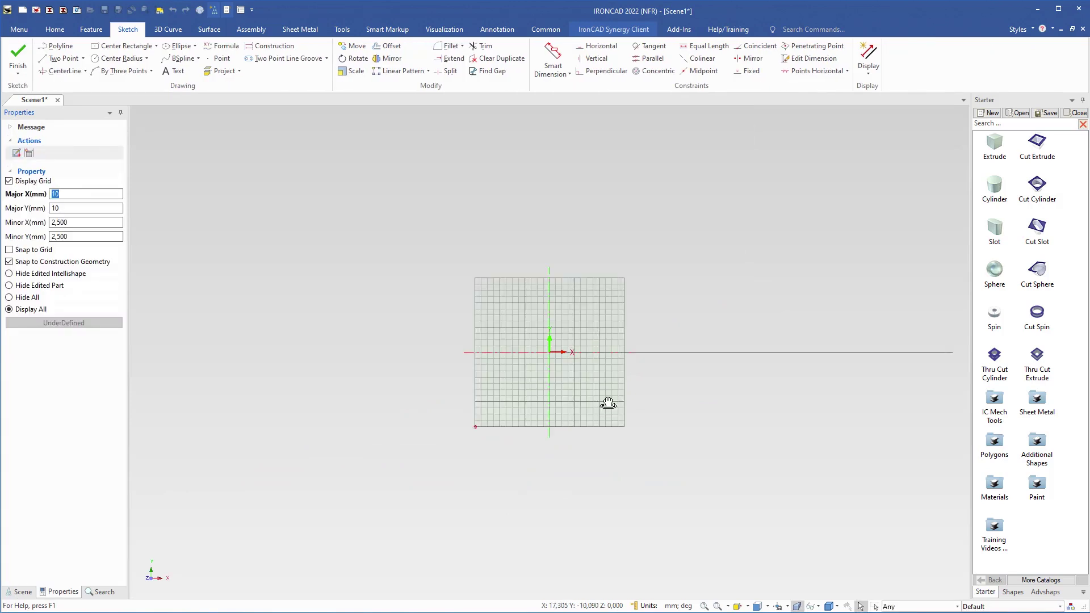
pyautogui.moveTo(596, 300)
pyautogui.mouseDown()
pyautogui.moveTo(564, 370)
pyautogui.moveTo(591, 401)
pyautogui.moveTo(593, 345)
pyautogui.mouseUp()
pyautogui.press('Escape')
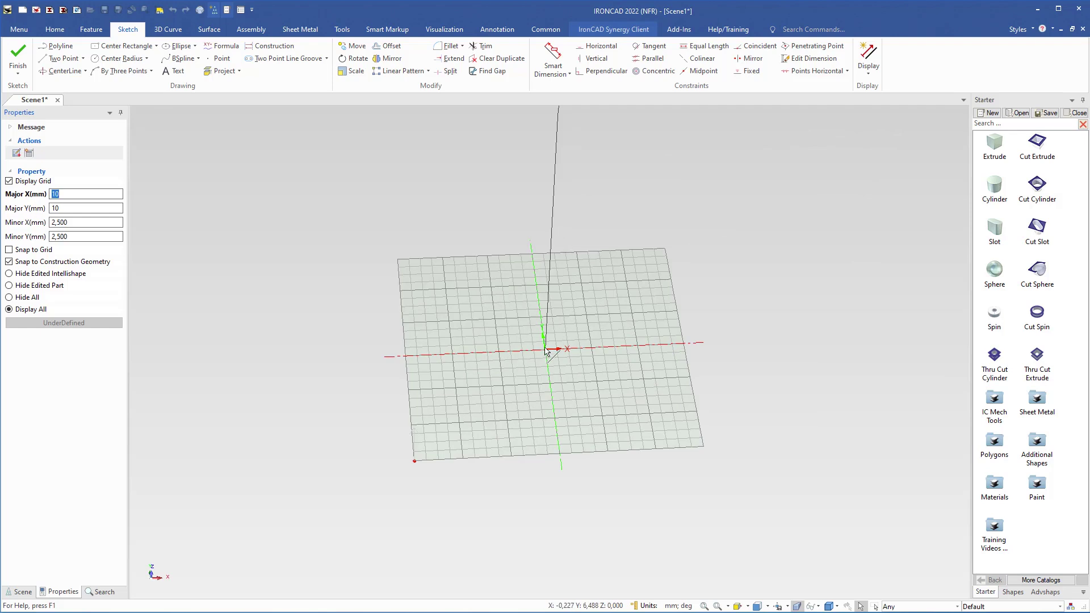
pyautogui.scroll(1, 549, 352)
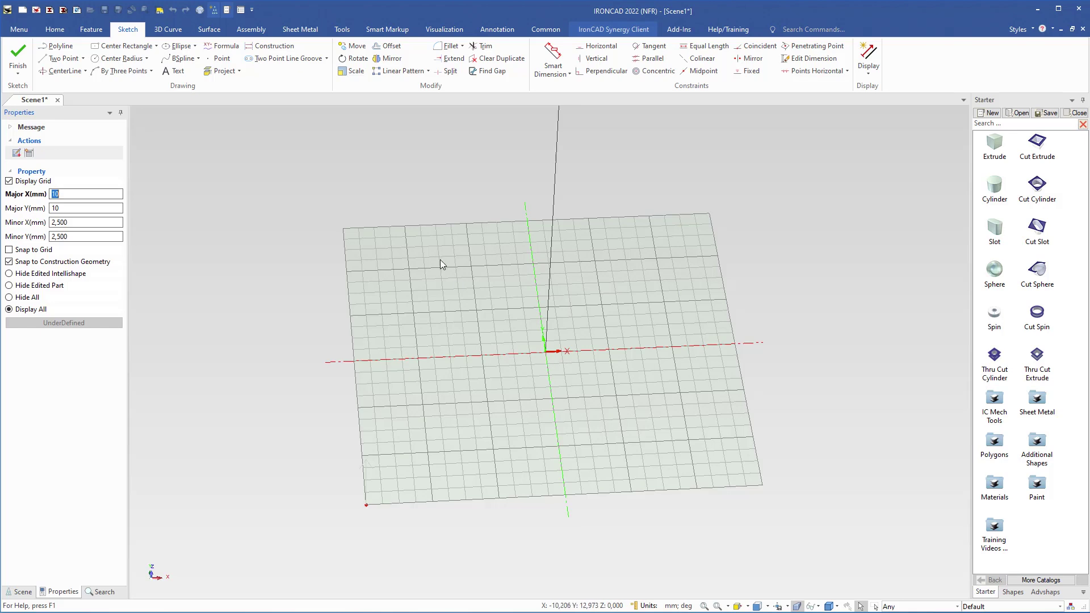
pyautogui.click(114, 59)
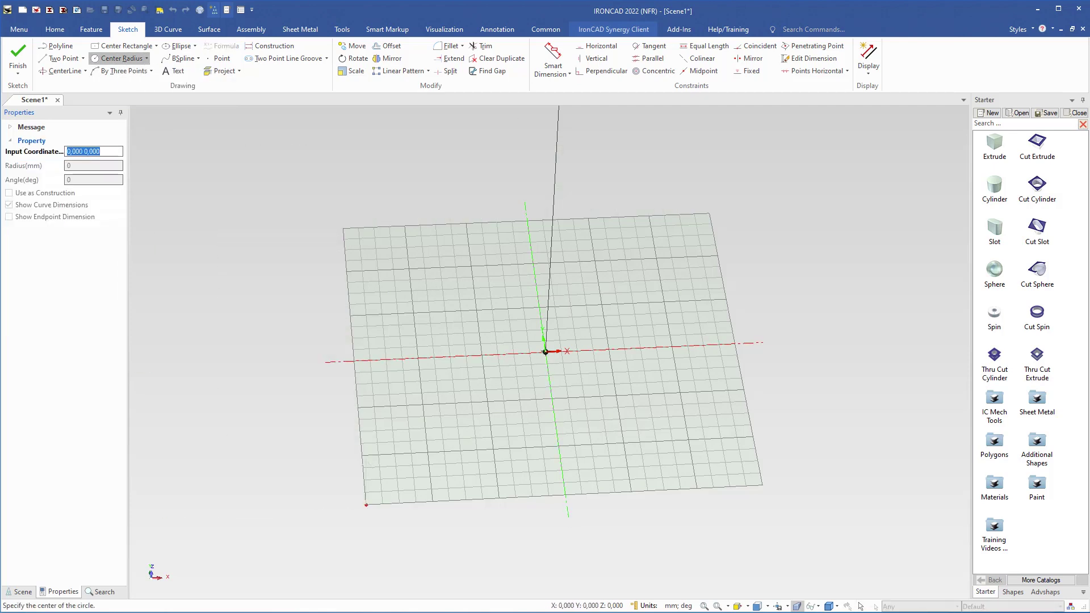
pyautogui.click(545, 352)
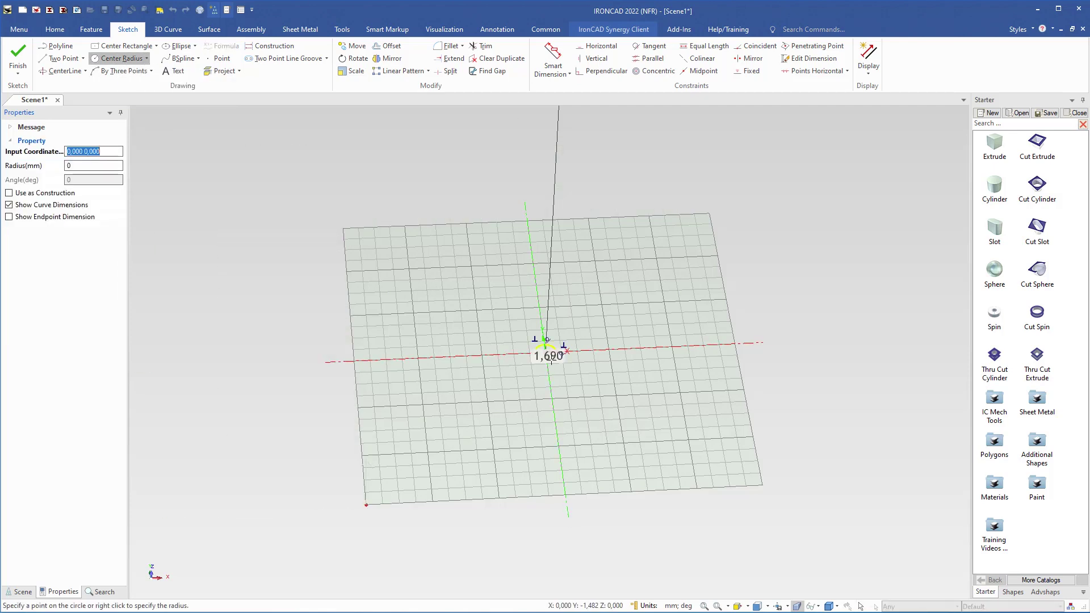
pyautogui.rightClick(603, 363)
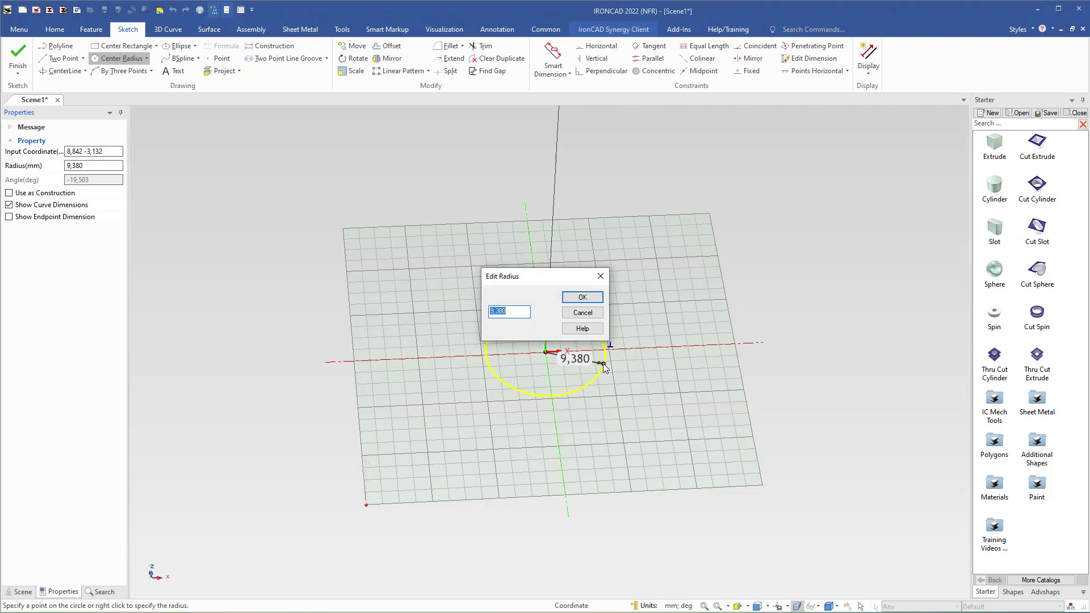
pyautogui.write('20')
pyautogui.press('Return')
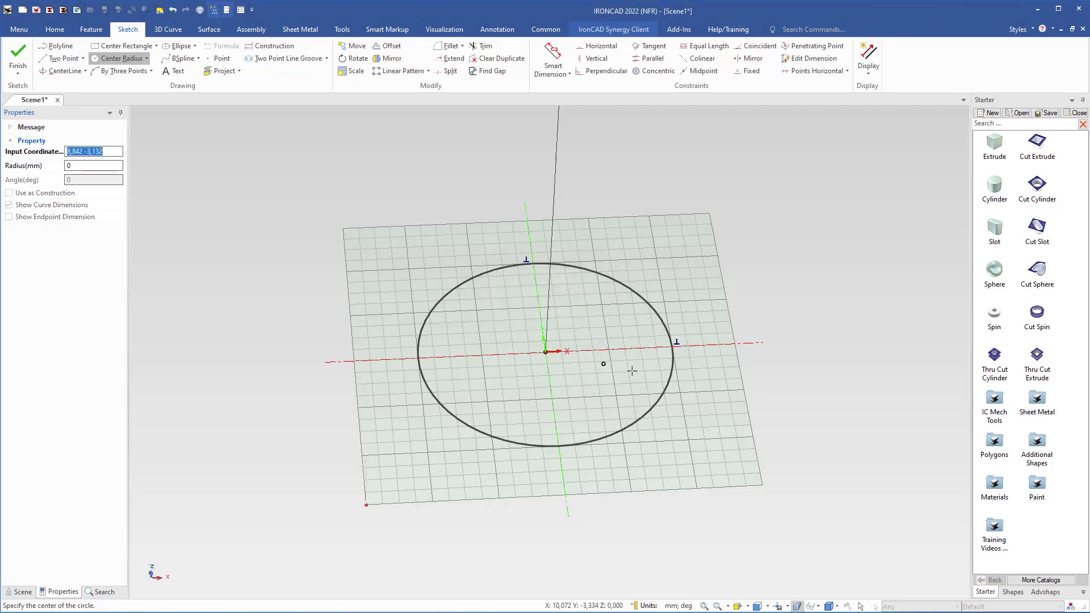
pyautogui.scroll(-5, 632, 371)
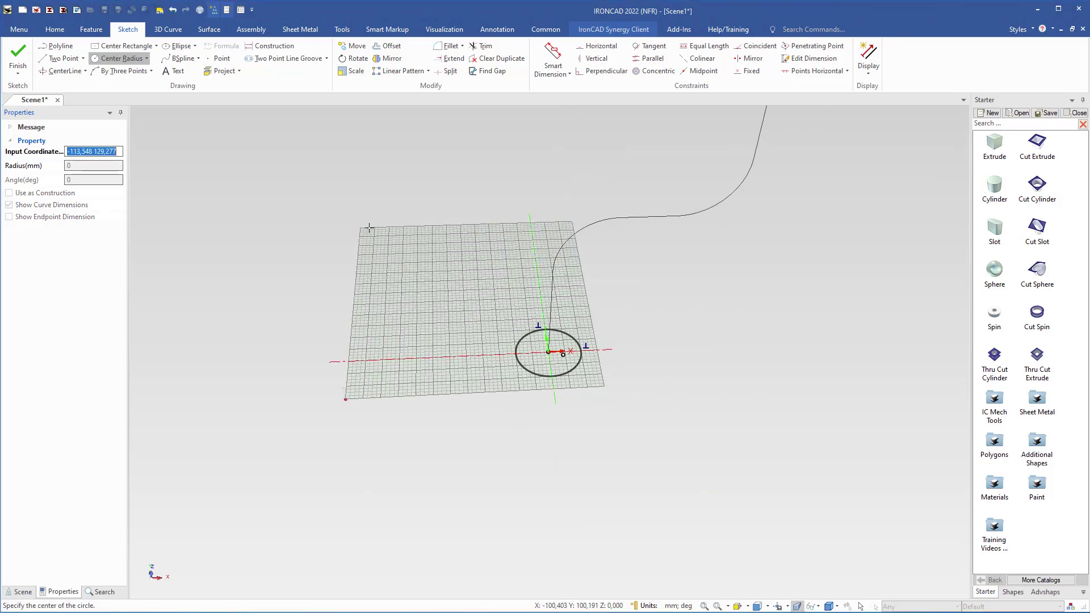
# Finish the circular cross-section sketch to generate the solid sweep along the path.
pyautogui.scroll(4, 369, 227)
pyautogui.moveTo(369, 227); pyautogui.dragTo(467, 314, button='middle')
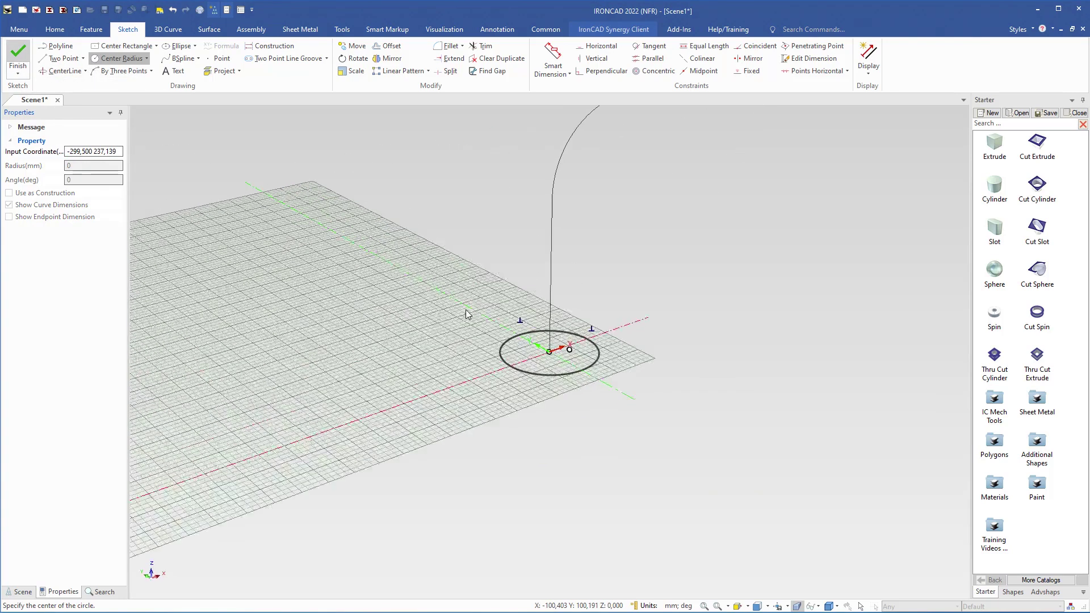
pyautogui.press('Return')
pyautogui.scroll(3, 568, 298)
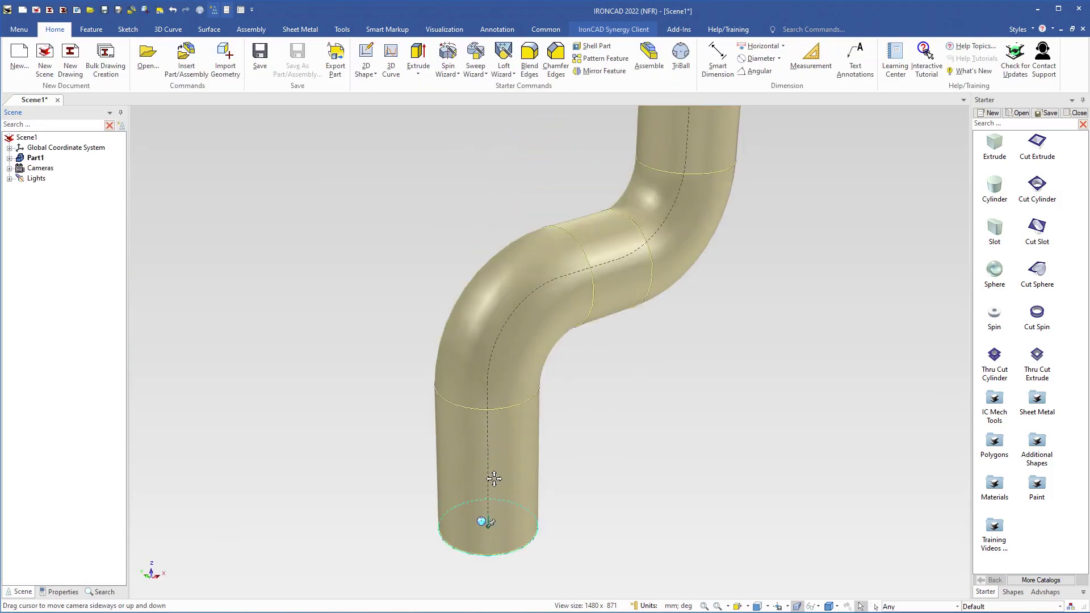
pyautogui.scroll(-4, 494, 478)
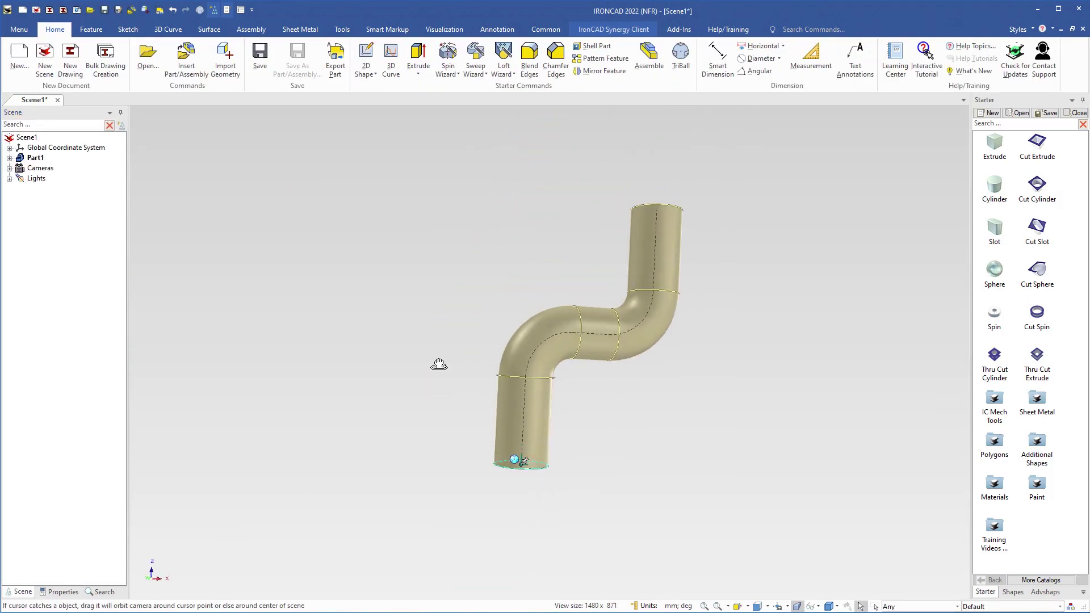
pyautogui.moveTo(439, 365); pyautogui.dragTo(489, 426, button='middle')
# Enlarge the sweep's circular cross-section to a radius of about 33 mm directly on the model.
pyautogui.scroll(3, 528, 434)
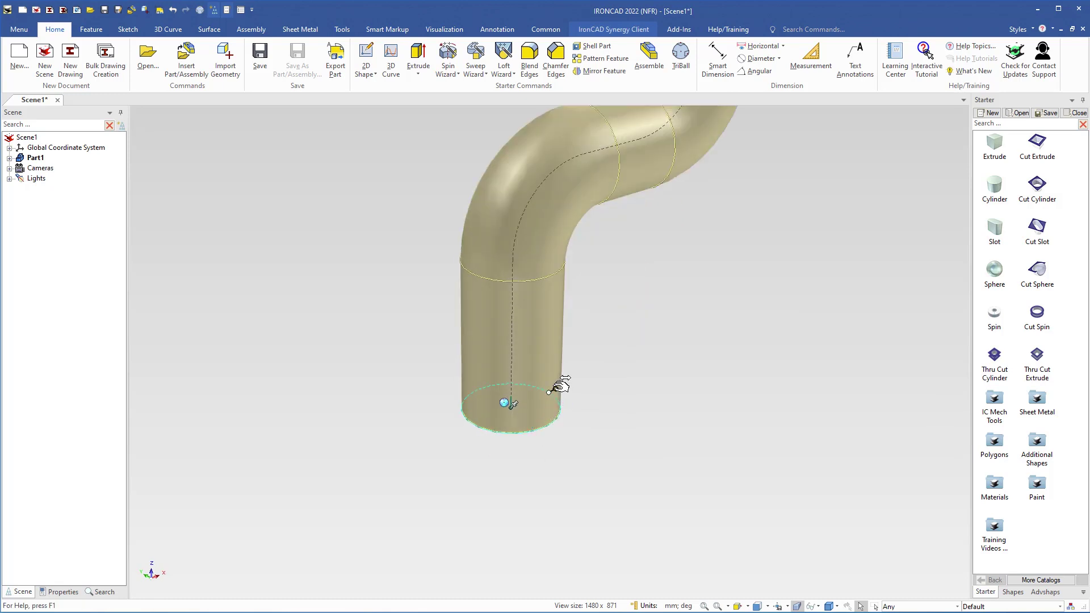
pyautogui.moveTo(560, 386); pyautogui.dragTo(584, 385)
pyautogui.moveTo(573, 341); pyautogui.dragTo(523, 285, button='middle')
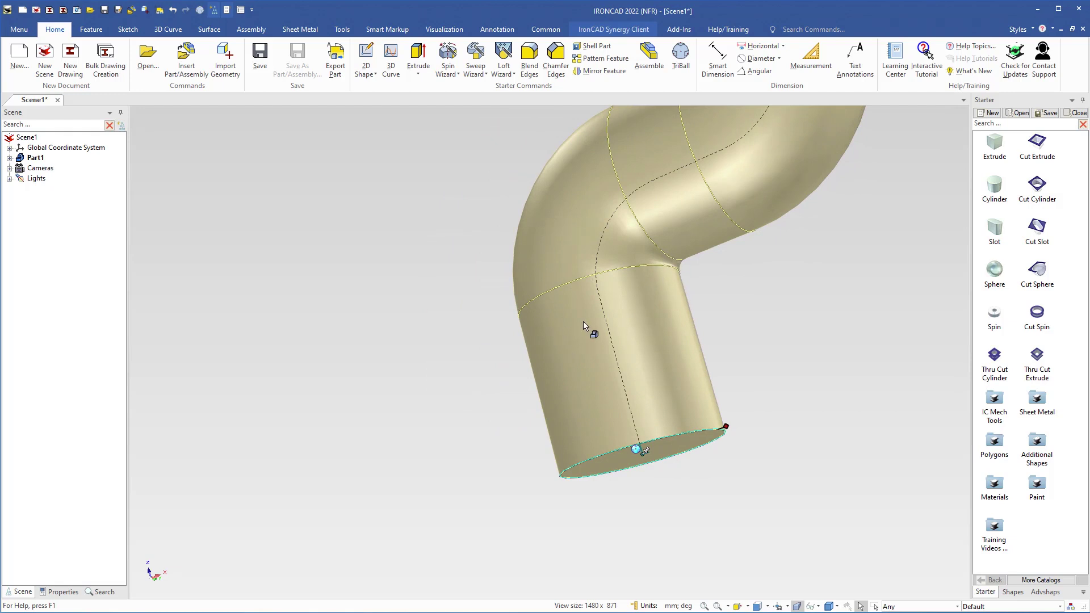
pyautogui.moveTo(591, 326); pyautogui.dragTo(721, 380, button='middle')
pyautogui.moveTo(489, 360); pyautogui.dragTo(519, 374, button='middle')
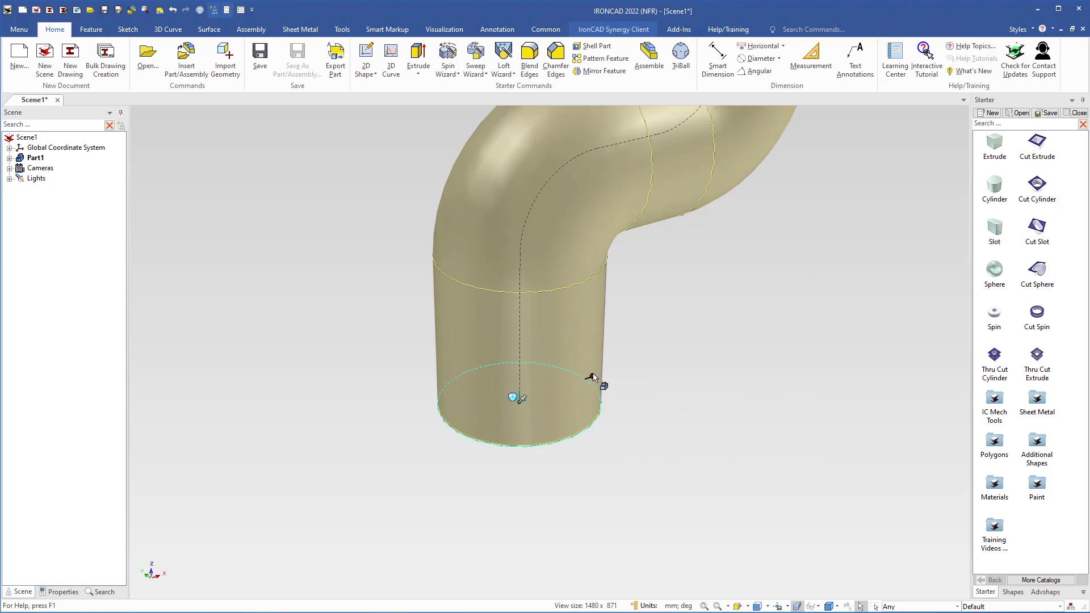
# Set the cross-section's radius to 20 mm, measured from the center point of the sweep's lower end circle.
pyautogui.rightClick(597, 375)
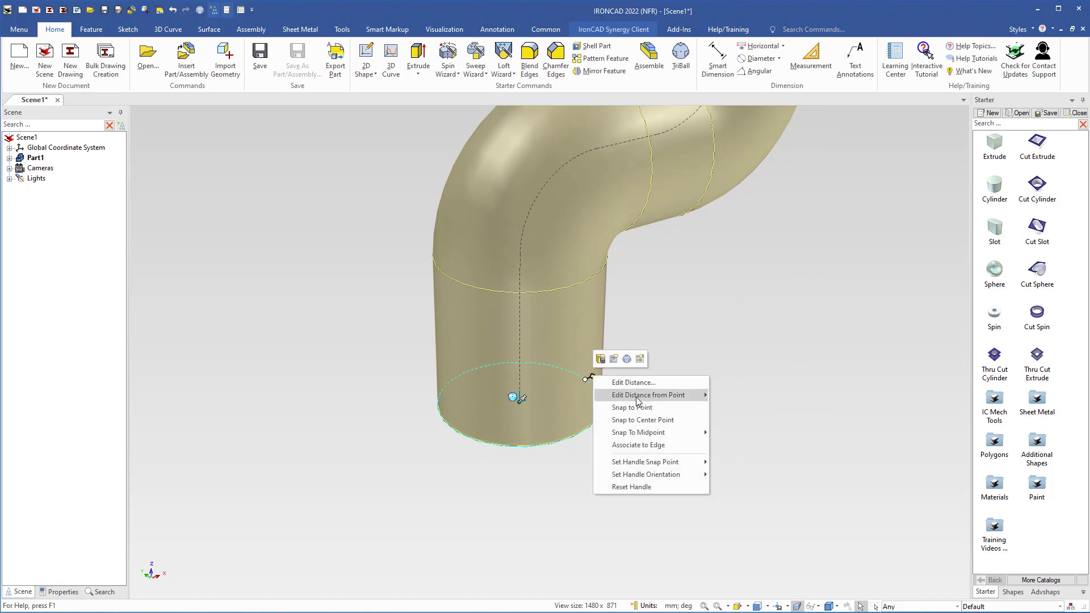
pyautogui.moveTo(637, 400)
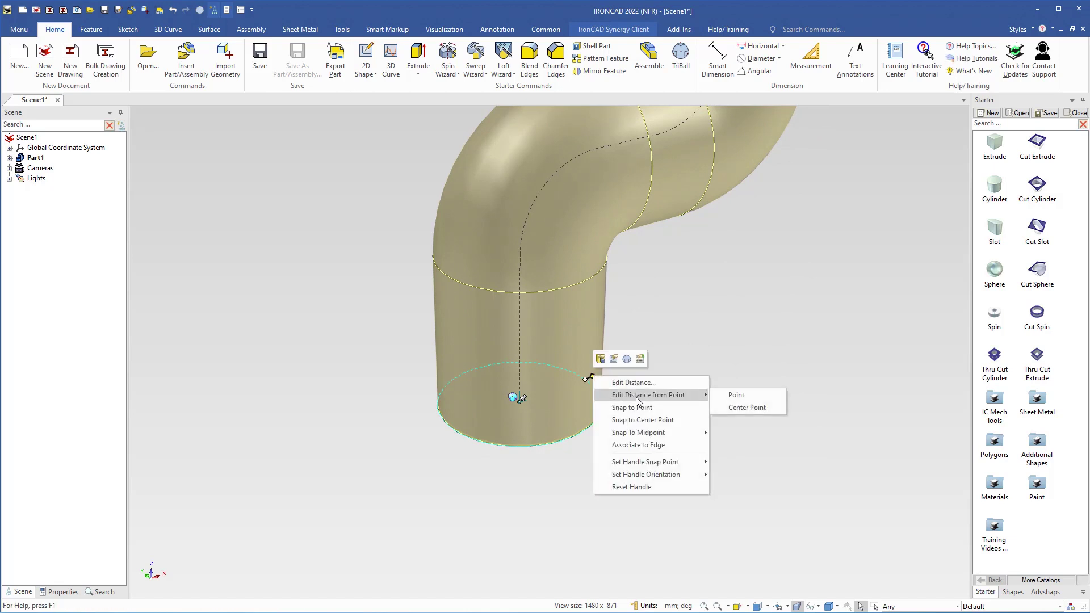
pyautogui.click(739, 407)
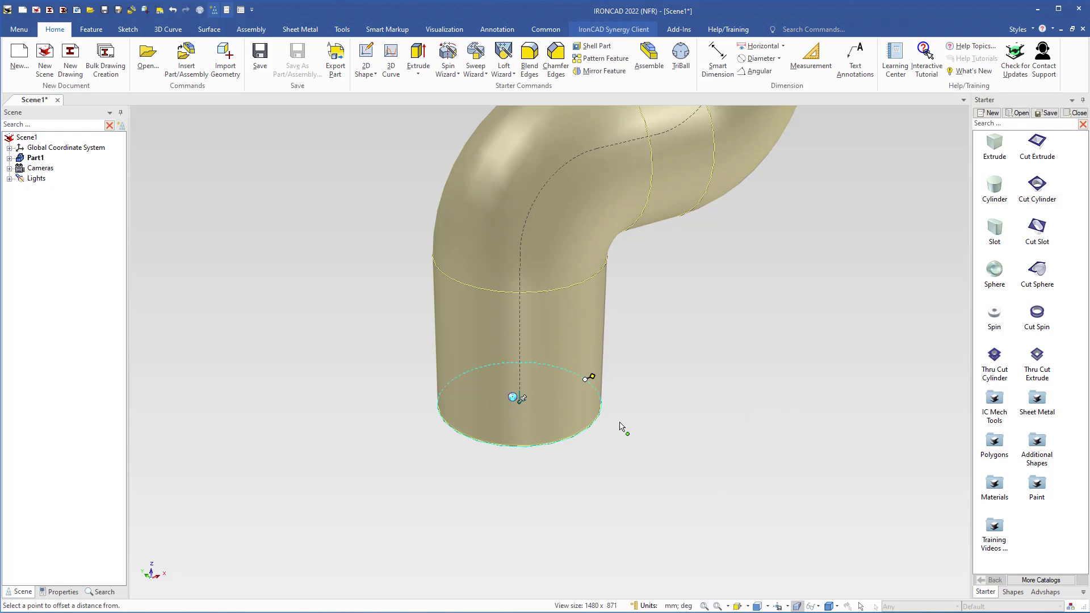
pyautogui.click(593, 423)
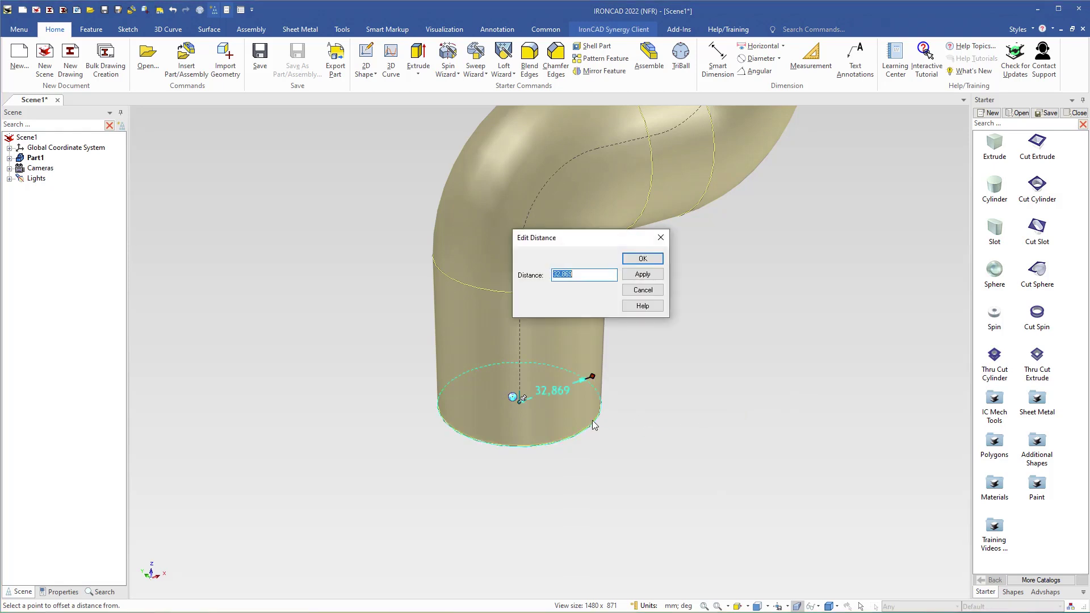
pyautogui.write('20')
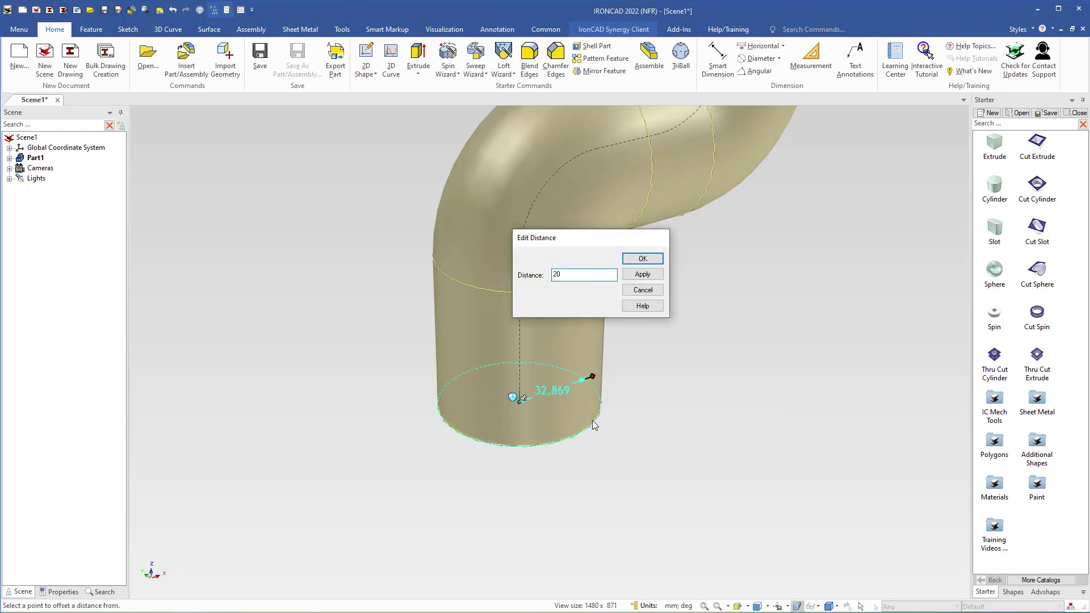
pyautogui.press('Return')
# Shell the swept part to the inside with a 2 mm wall thickness, opening both circular end faces.
pyautogui.moveTo(540, 275); pyautogui.dragTo(503, 156, button='middle')
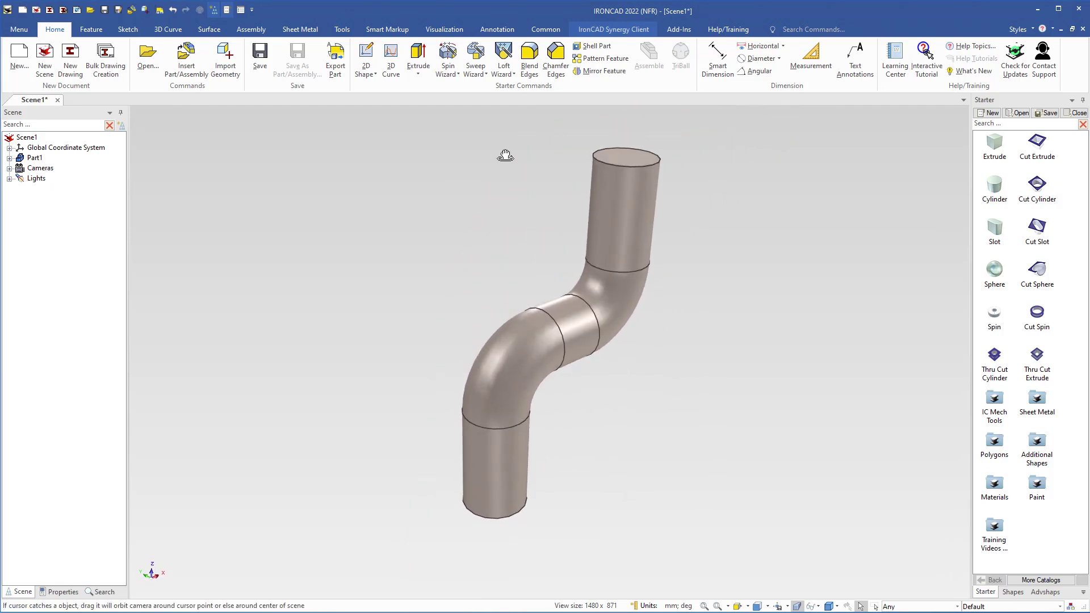
pyautogui.click(591, 48)
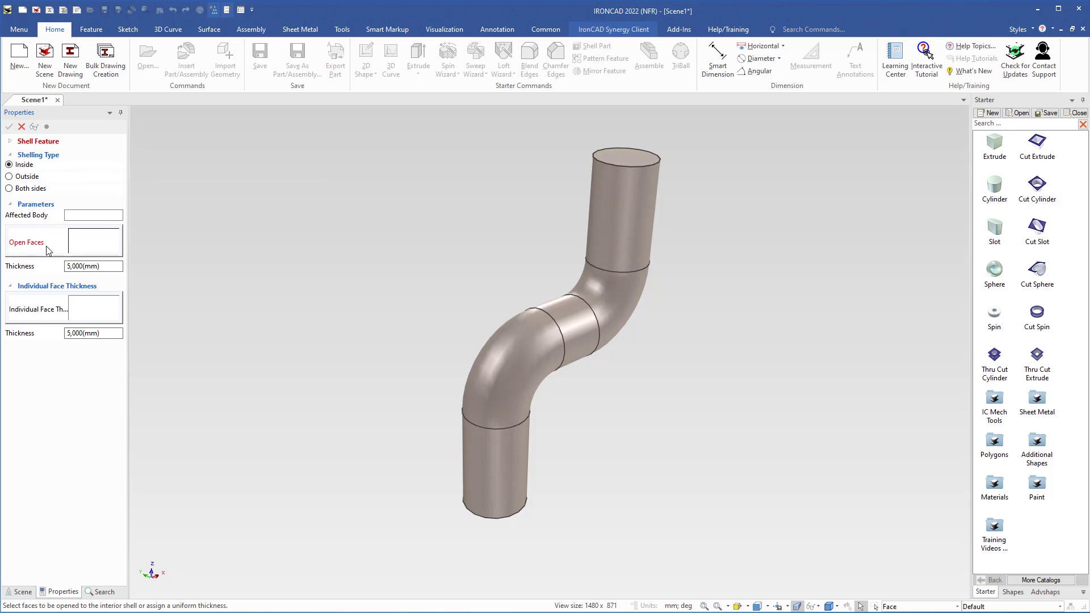
pyautogui.click(627, 158)
pyautogui.moveTo(439, 369); pyautogui.dragTo(428, 282, button='middle')
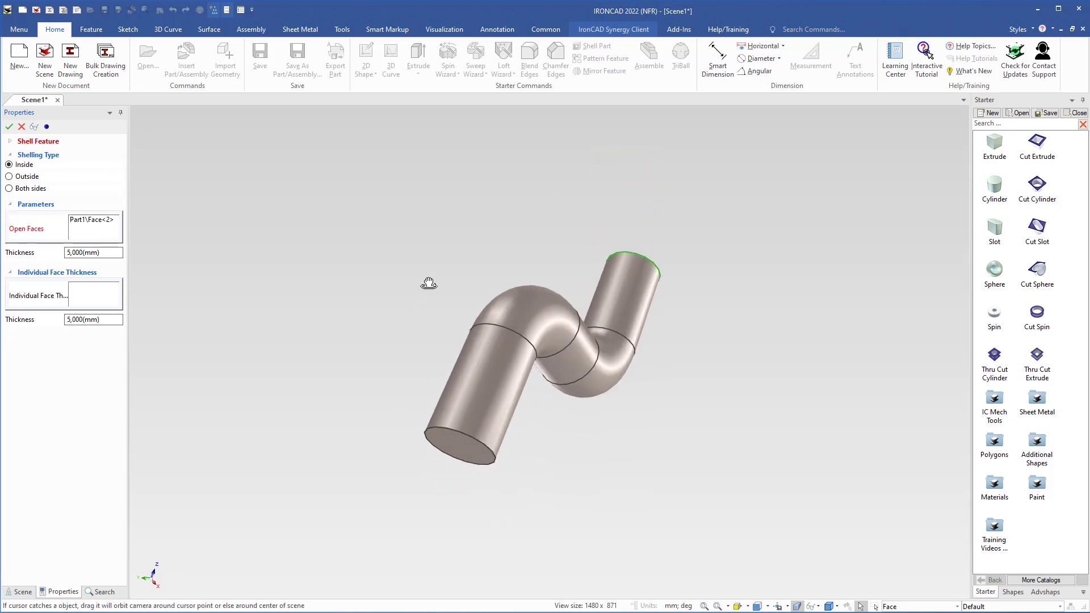
pyautogui.click(444, 446)
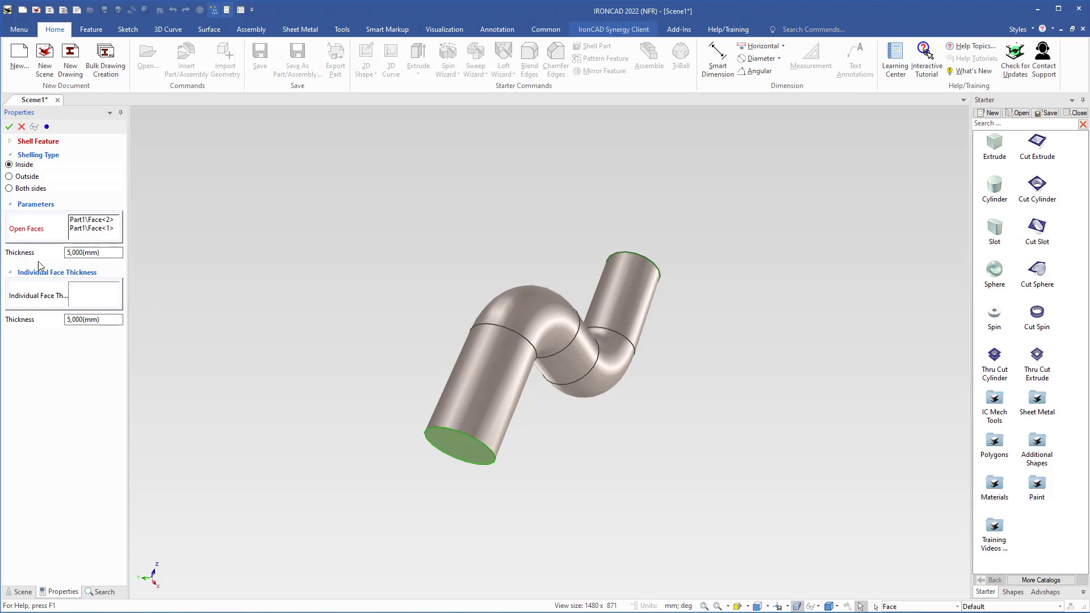
pyautogui.moveTo(106, 254); pyautogui.dragTo(52, 254)
pyautogui.write('2')
pyautogui.click(9, 126)
# Change the shell's wall thickness to 4 mm directly on the model.
pyautogui.moveTo(433, 262); pyautogui.dragTo(505, 325, button='middle')
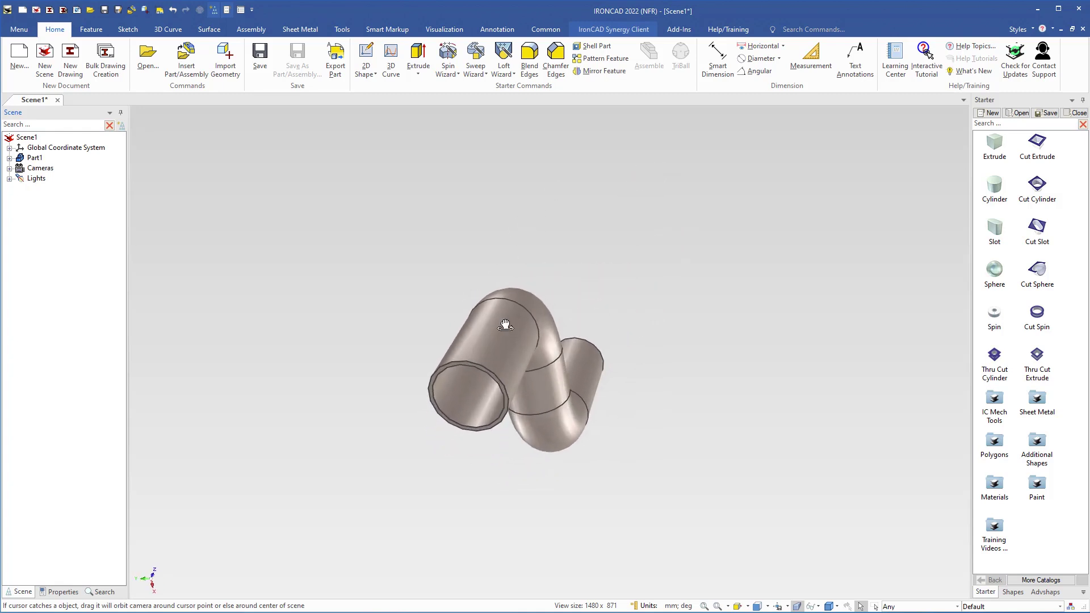
pyautogui.scroll(2, 492, 384)
pyautogui.click(465, 410)
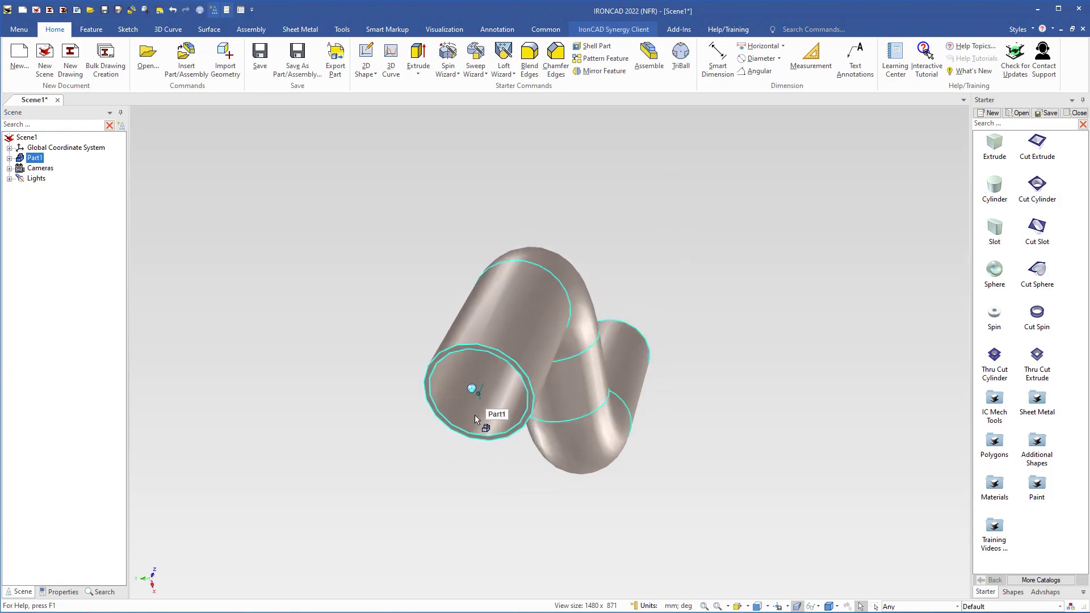
pyautogui.click(485, 419)
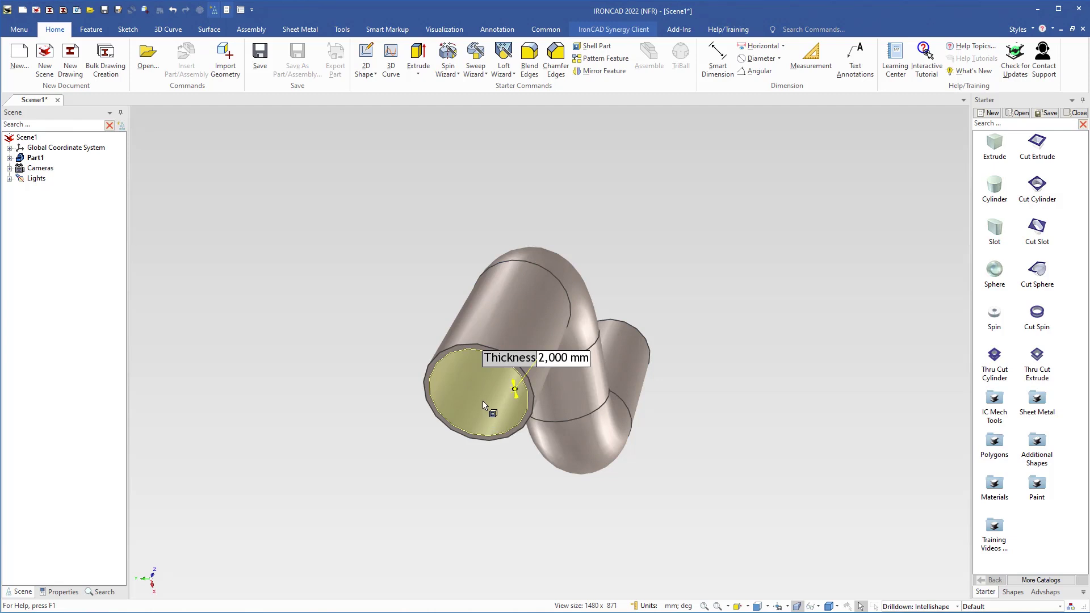
pyautogui.click(554, 362)
pyautogui.doubleClick(563, 358)
pyautogui.write('4')
pyautogui.press('Return')
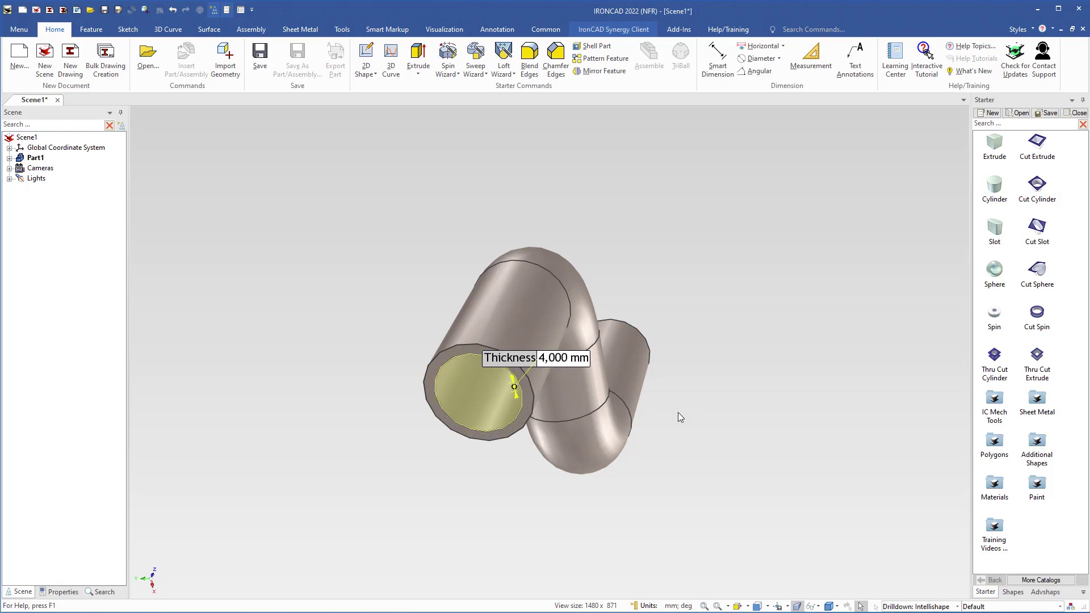
pyautogui.click(672, 414)
# Open the guide curve of the Sweep1 feature in Part1 for editing.
pyautogui.moveTo(544, 260); pyautogui.dragTo(523, 297, button='middle')
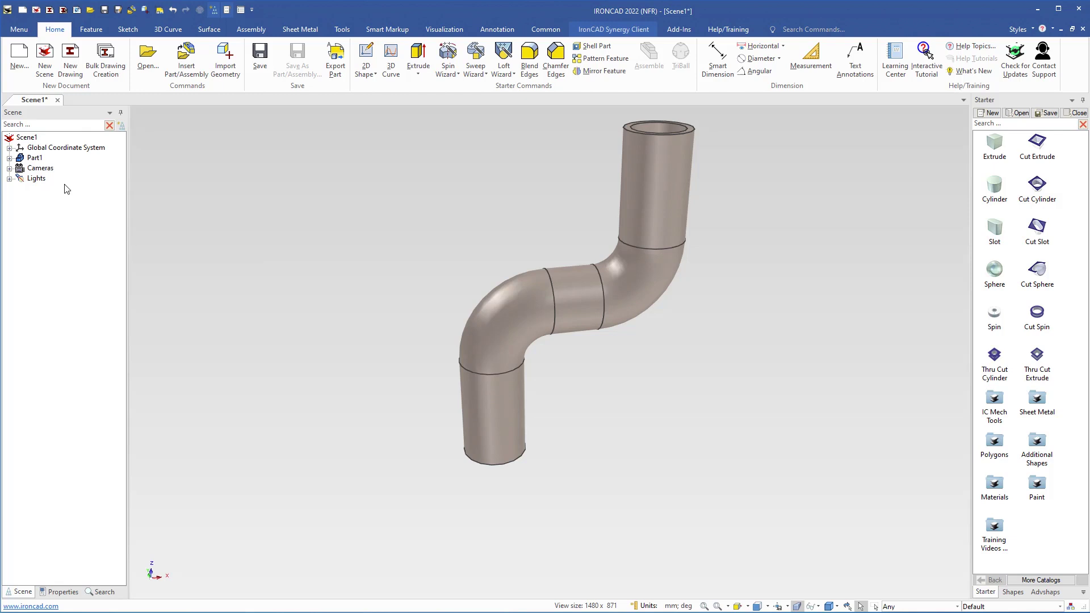
pyautogui.click(10, 158)
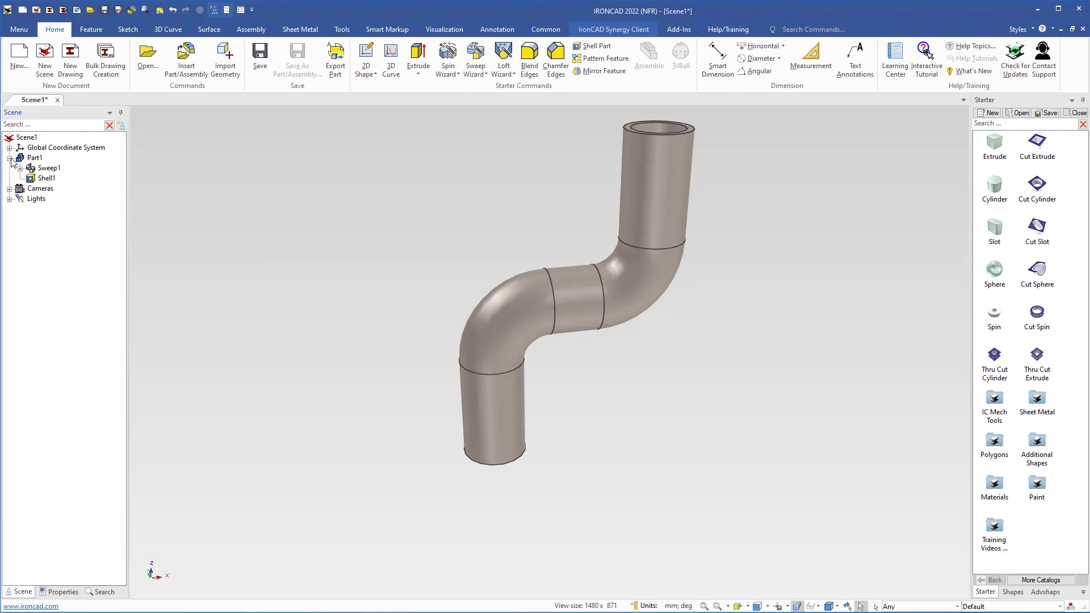
pyautogui.rightClick(35, 168)
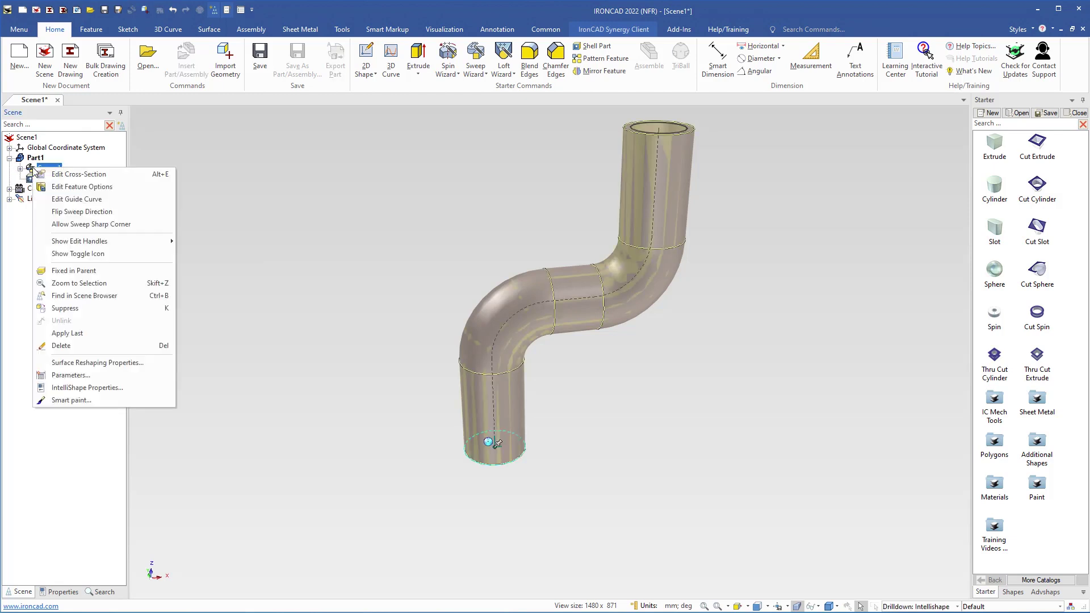
pyautogui.click(63, 200)
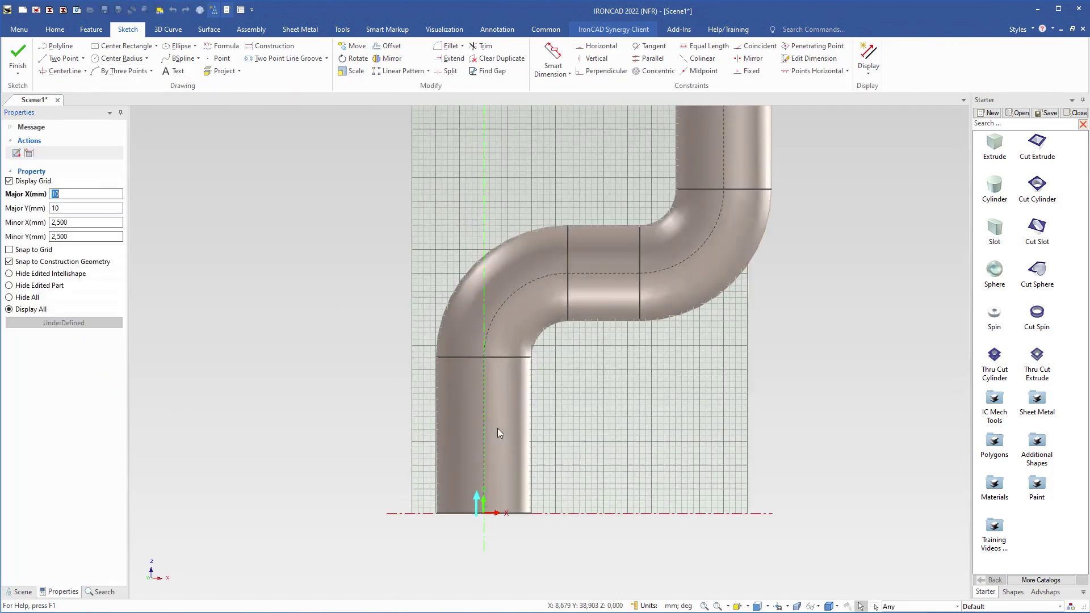
# Lengthen the guide curve's first vertical line to 120 mm, measured from the origin to the corner point and maintaining end conditions.
pyautogui.click(484, 429)
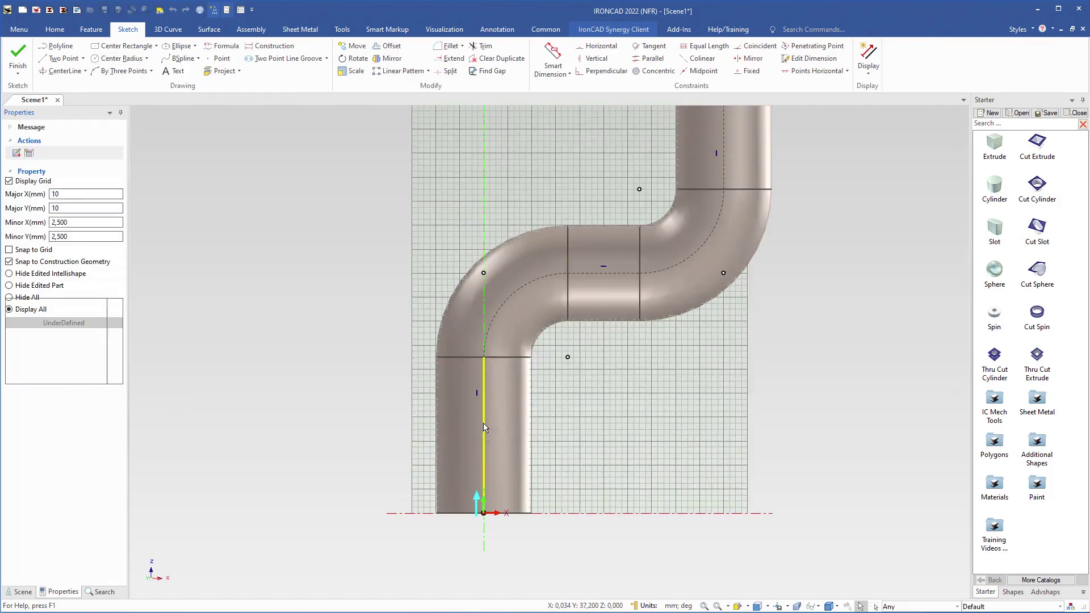
pyautogui.click(502, 312)
pyautogui.press('Tab')
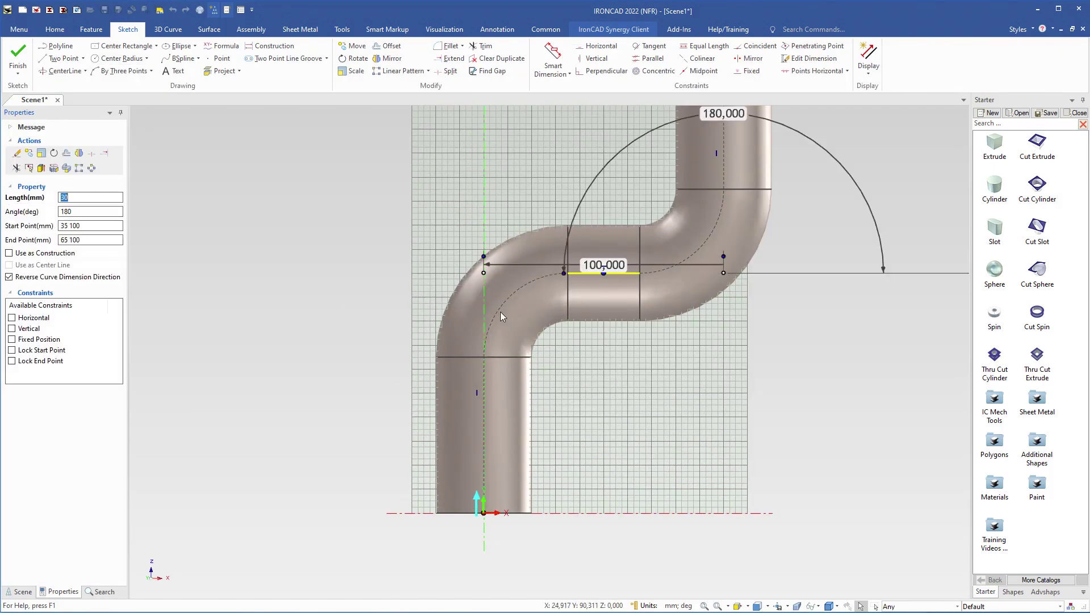
pyautogui.click(482, 416)
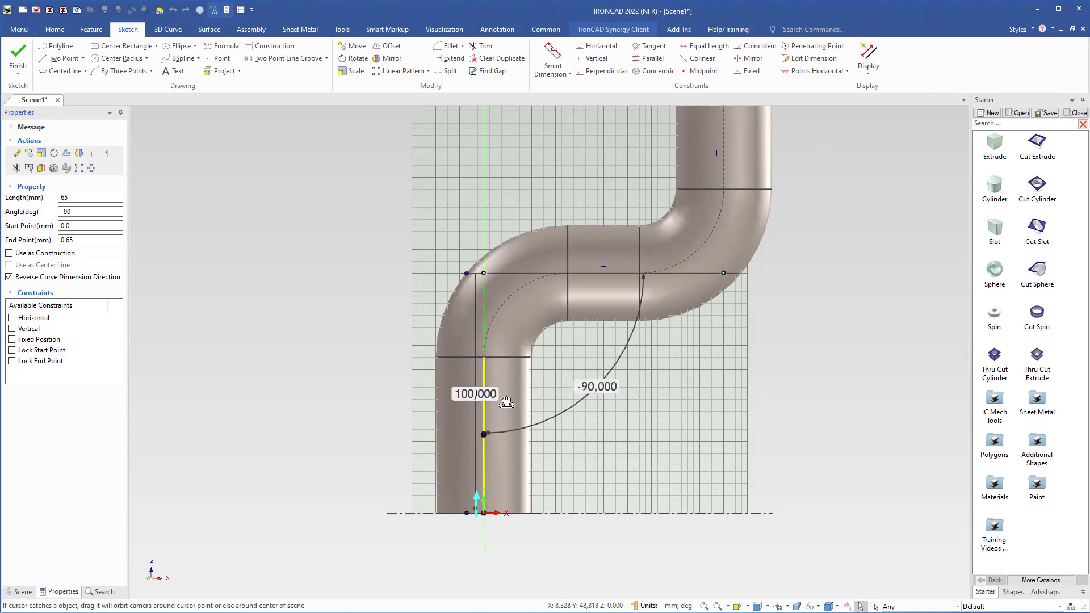
pyautogui.moveTo(502, 418); pyautogui.dragTo(518, 482, button='middle')
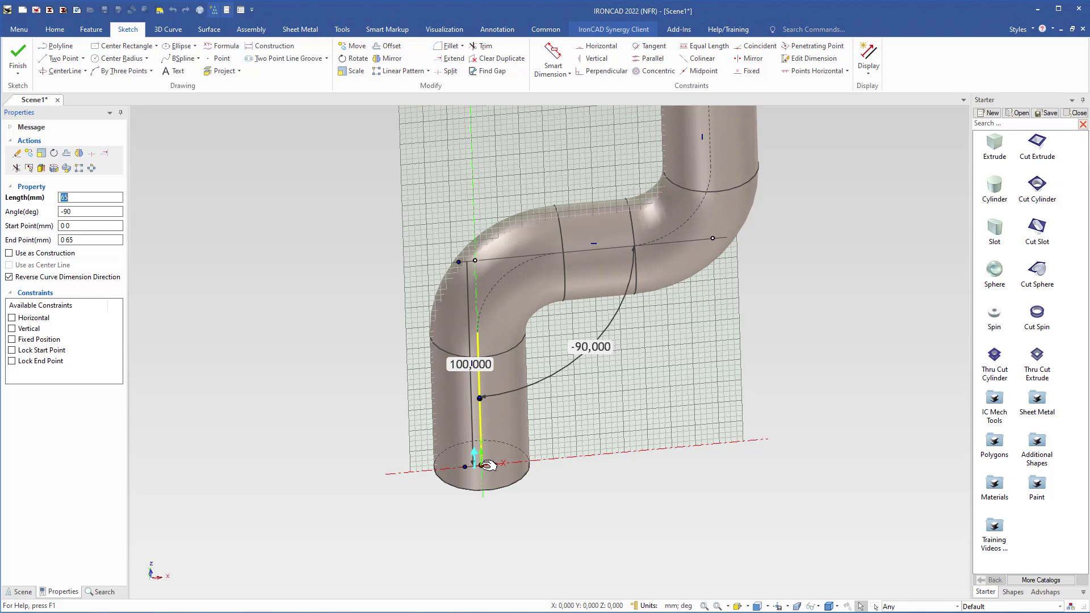
pyautogui.moveTo(418, 407)
pyautogui.mouseDown(button='middle')
pyautogui.moveTo(414, 373)
pyautogui.moveTo(414, 382)
pyautogui.moveTo(484, 348)
pyautogui.mouseUp(button='middle')
pyautogui.click(481, 351)
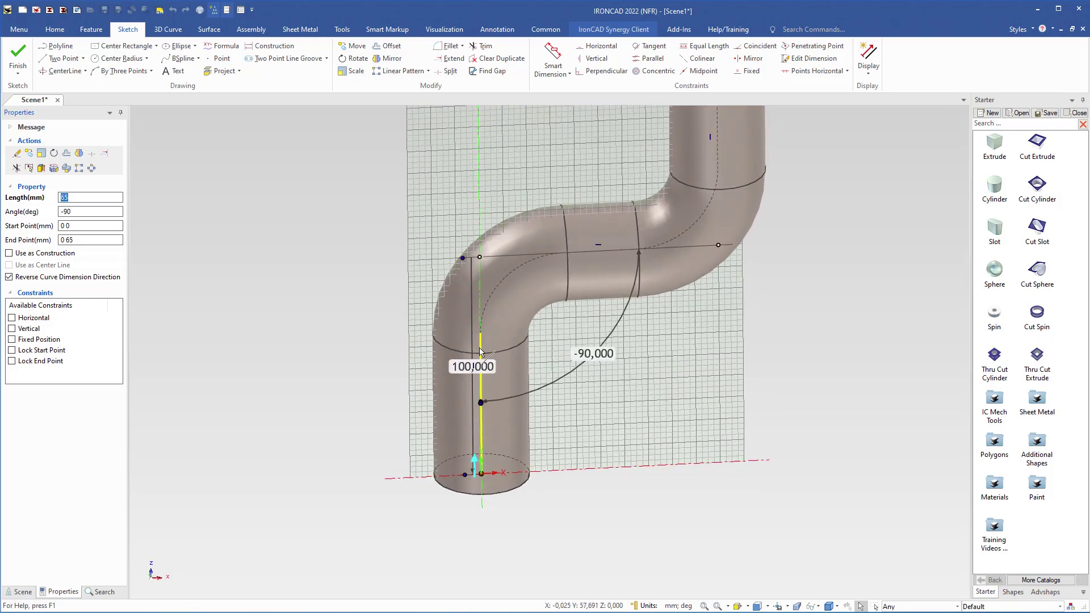
pyautogui.click(480, 351)
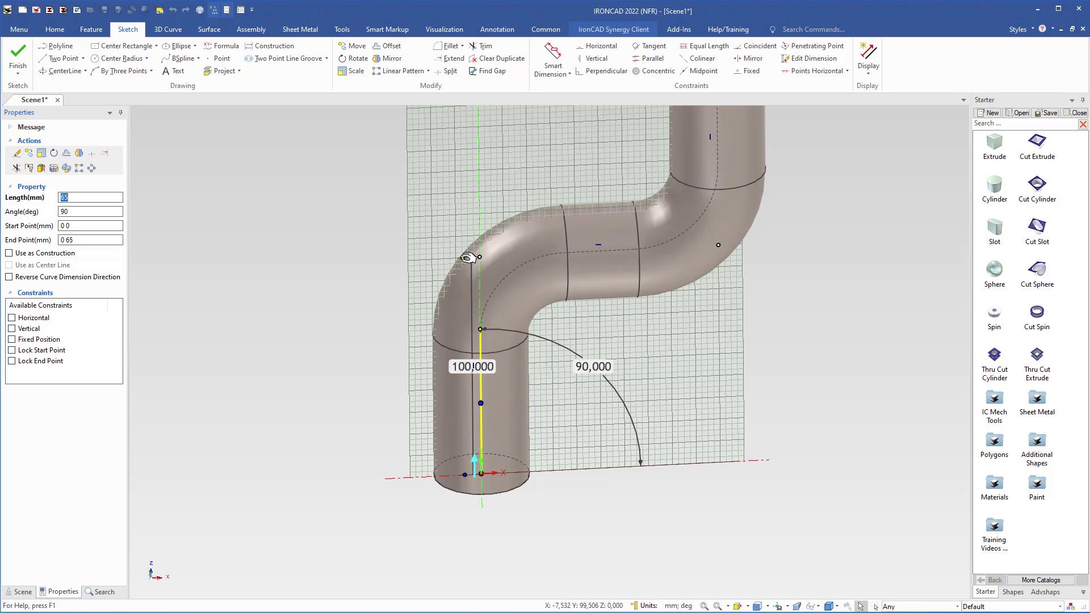
pyautogui.moveTo(467, 256)
pyautogui.mouseDown()
pyautogui.moveTo(459, 181)
pyautogui.moveTo(445, 234)
pyautogui.moveTo(447, 220)
pyautogui.mouseUp()
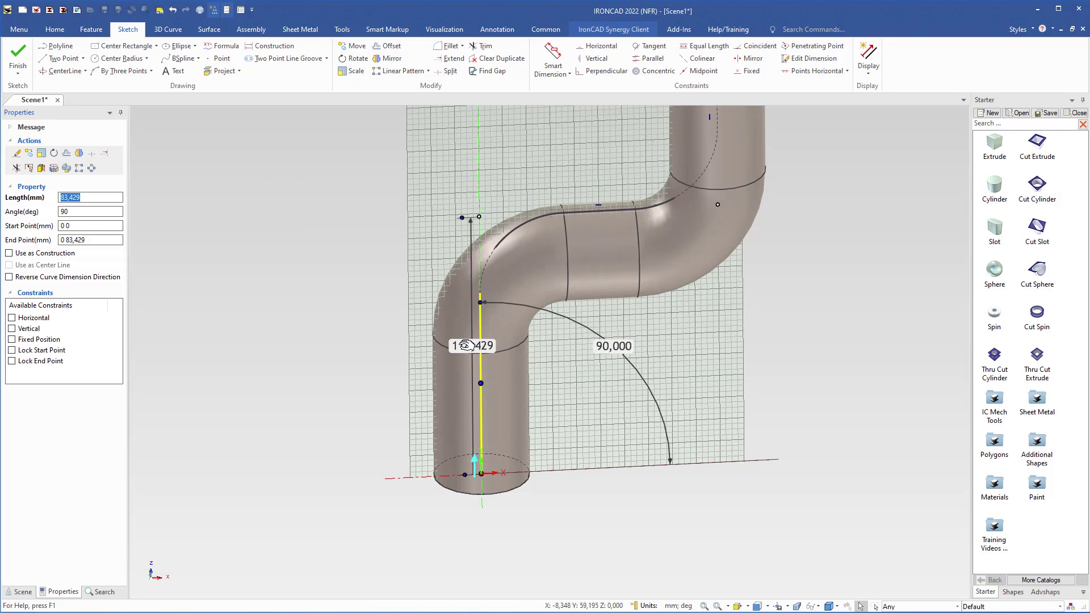
pyautogui.doubleClick(465, 345)
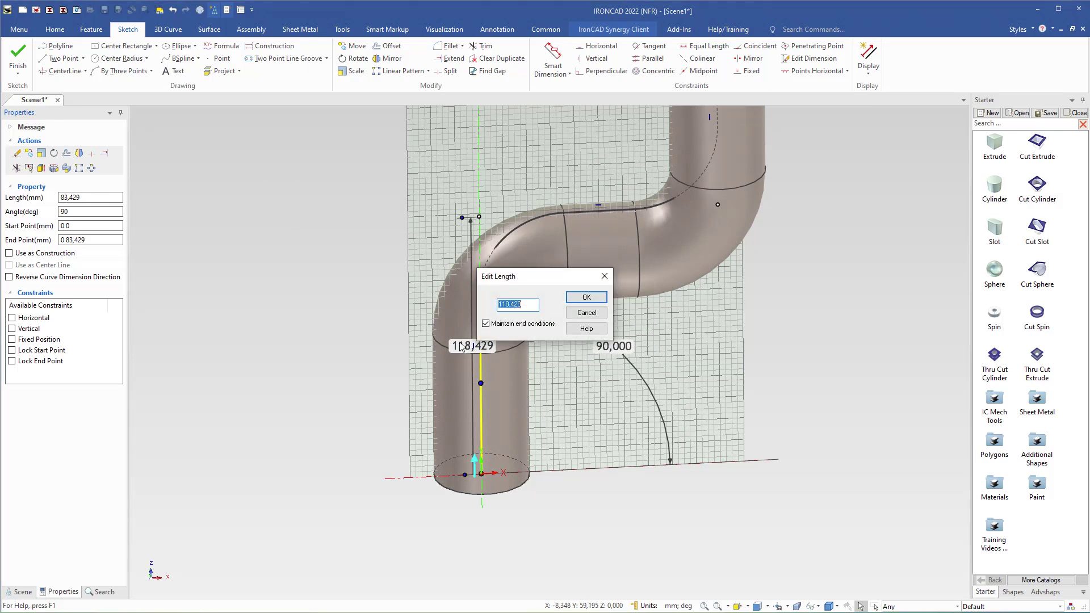
pyautogui.write('120')
pyautogui.press('Return')
# Set the length of the guide curve's horizontal line to 120 mm between its corner points, maintaining end conditions.
pyautogui.moveTo(556, 342)
pyautogui.mouseDown(button='middle')
pyautogui.moveTo(465, 396)
pyautogui.moveTo(555, 334)
pyautogui.moveTo(494, 404)
pyautogui.moveTo(536, 298)
pyautogui.mouseUp(button='middle')
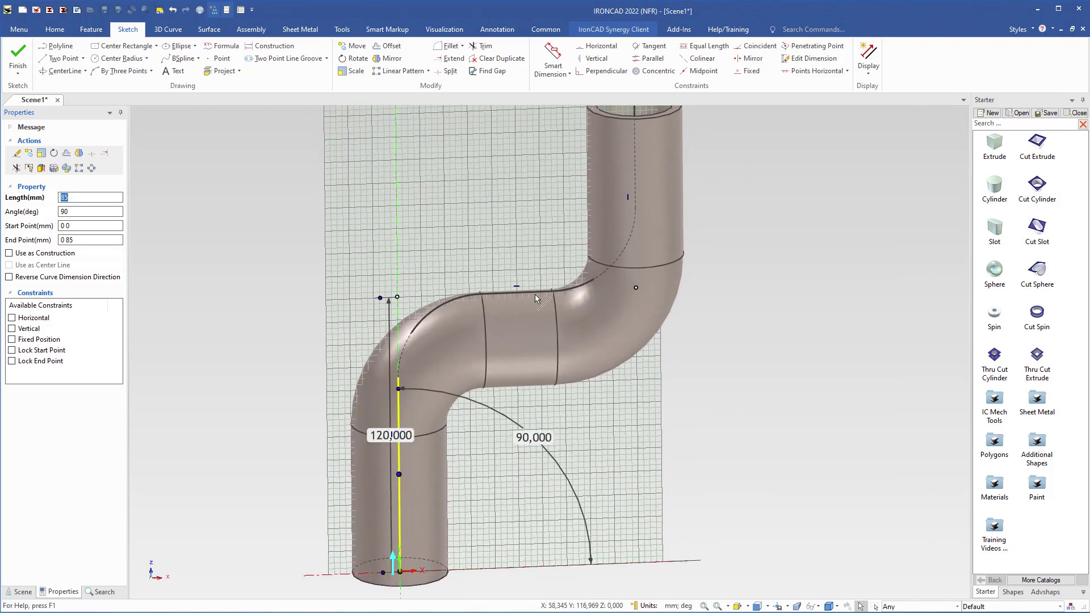
pyautogui.click(528, 294)
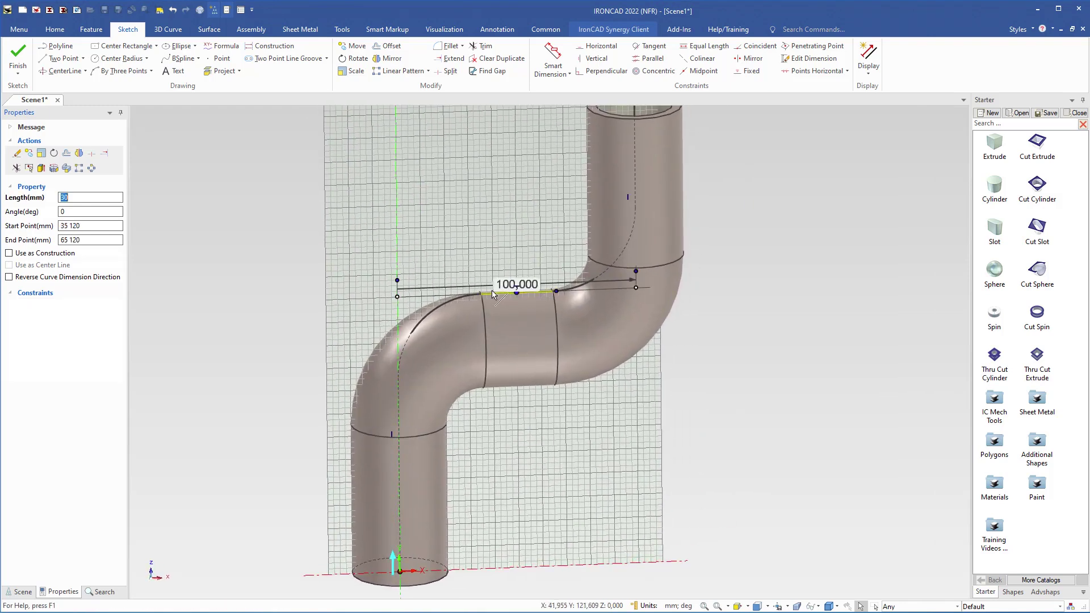
pyautogui.moveTo(446, 294)
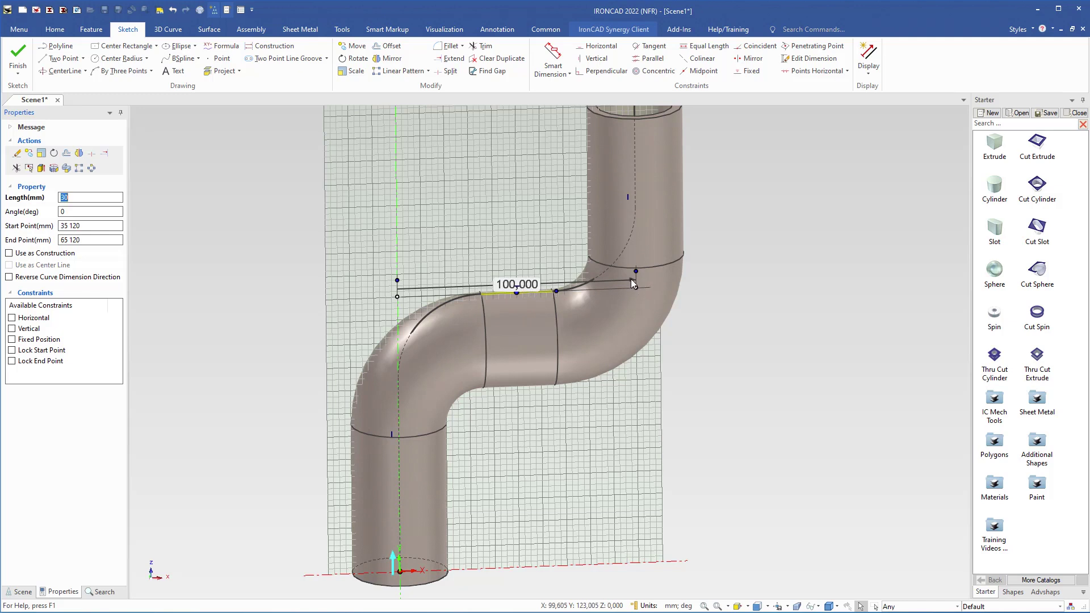
pyautogui.moveTo(638, 268)
pyautogui.mouseDown()
pyautogui.moveTo(744, 264)
pyautogui.moveTo(719, 267)
pyautogui.mouseUp()
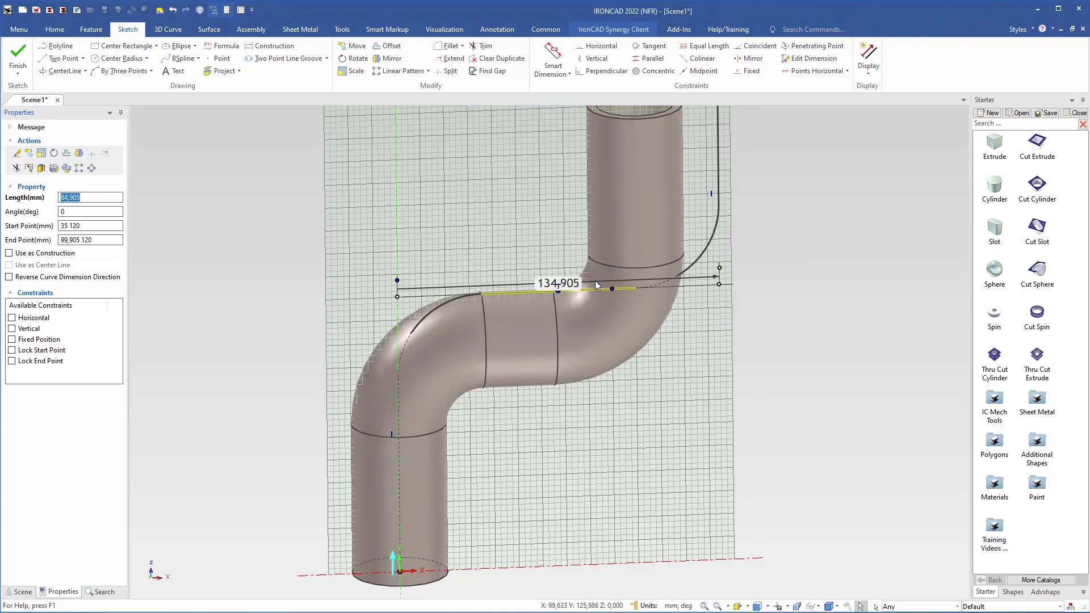
pyautogui.doubleClick(564, 284)
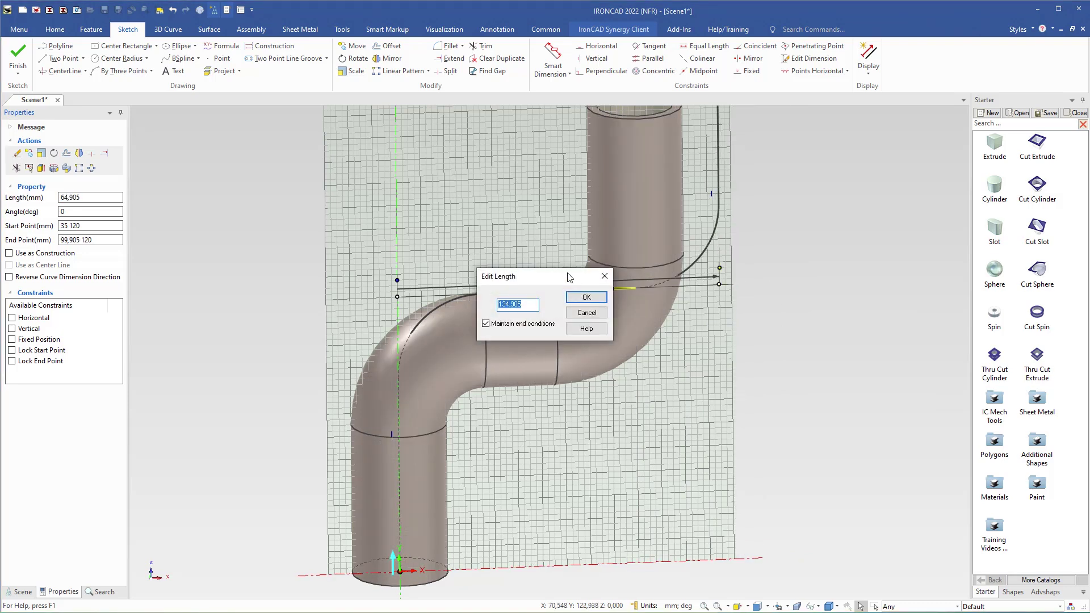
pyautogui.write('120')
pyautogui.press('Return')
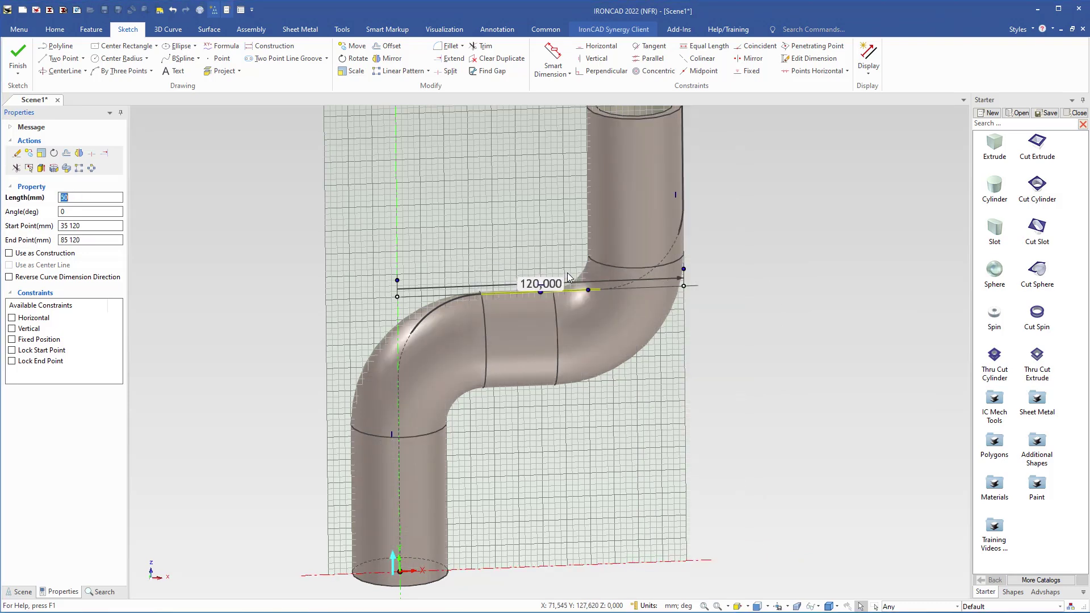
# Set the guide curve's last vertical line to 120 mm, measured from the corner point, and finish the sketch.
pyautogui.moveTo(596, 230); pyautogui.dragTo(562, 318, button='middle')
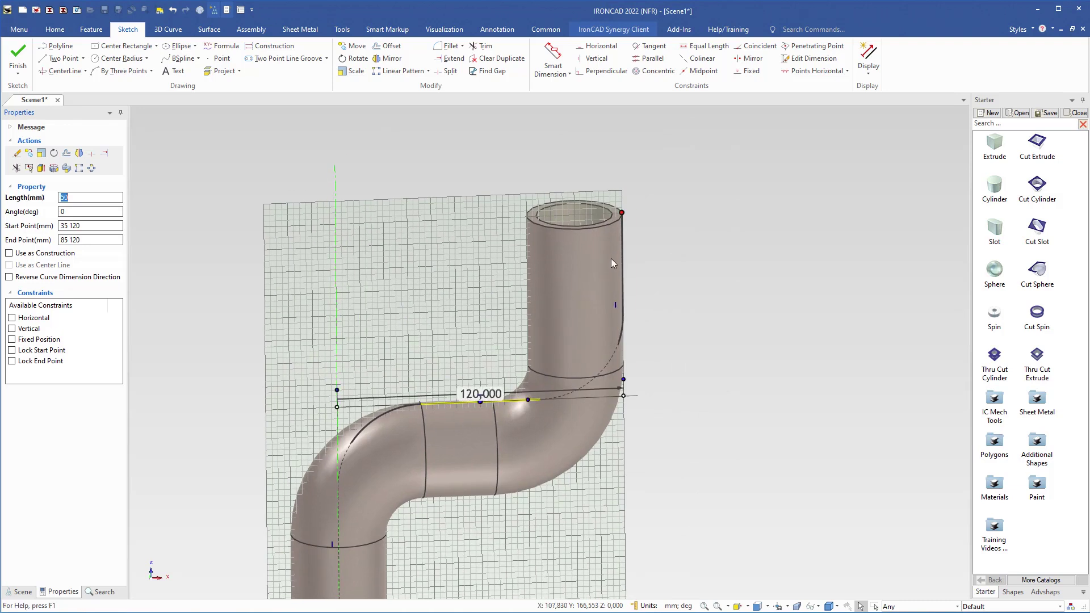
pyautogui.click(623, 239)
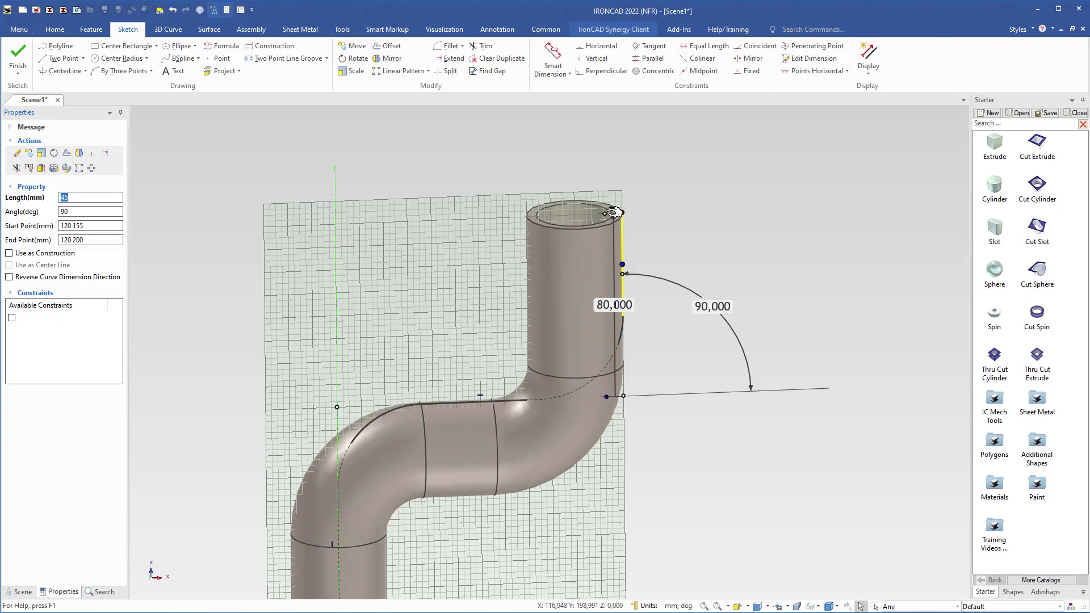
pyautogui.doubleClick(610, 301)
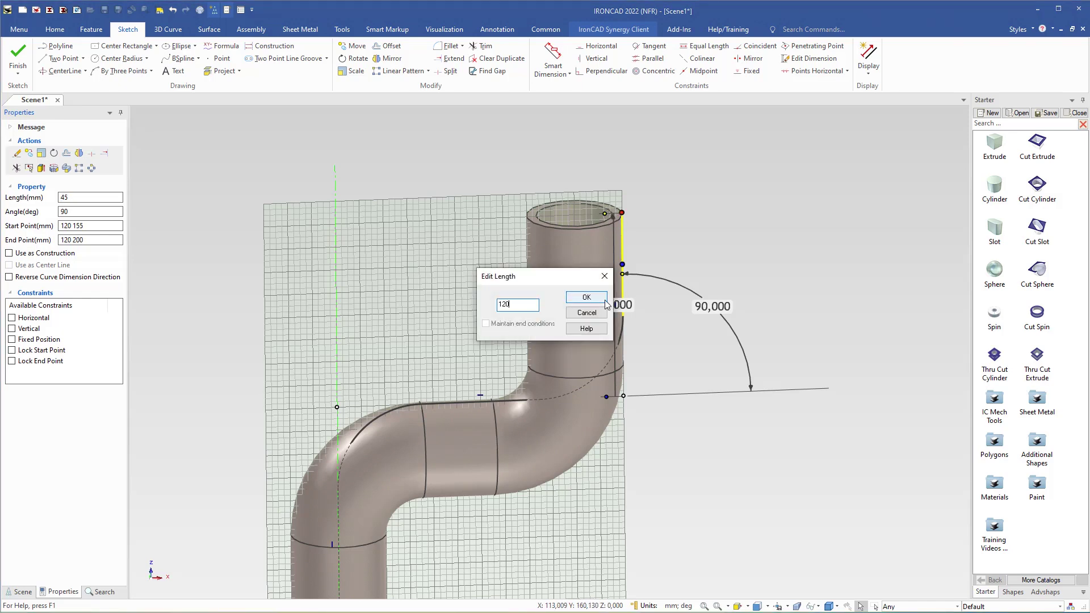
pyautogui.write('120')
pyautogui.click(586, 297)
pyautogui.scroll(-5, 475, 339)
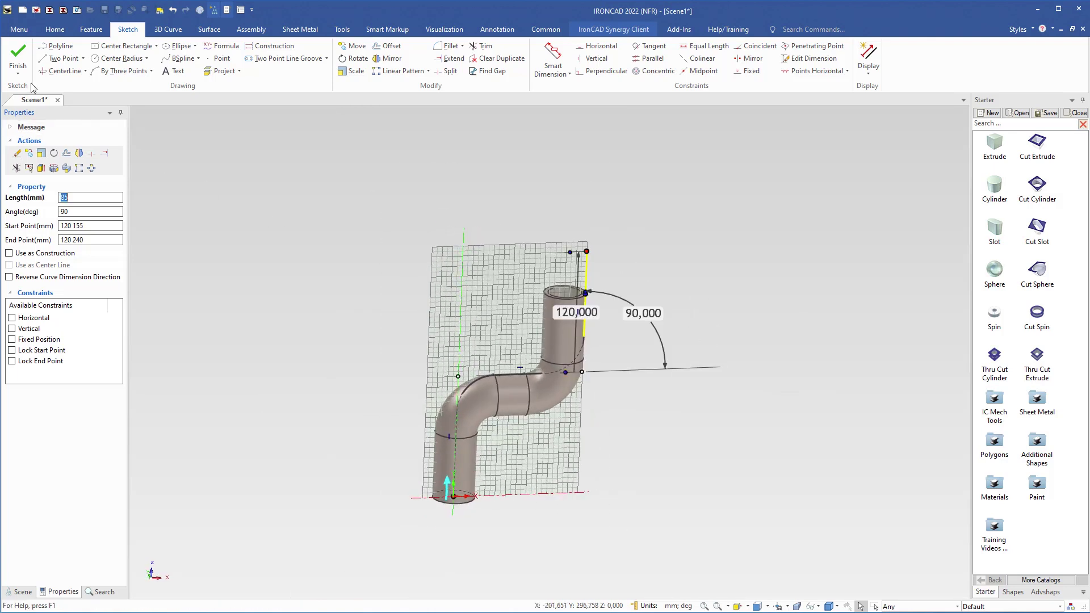
pyautogui.click(17, 57)
pyautogui.scroll(5, 551, 344)
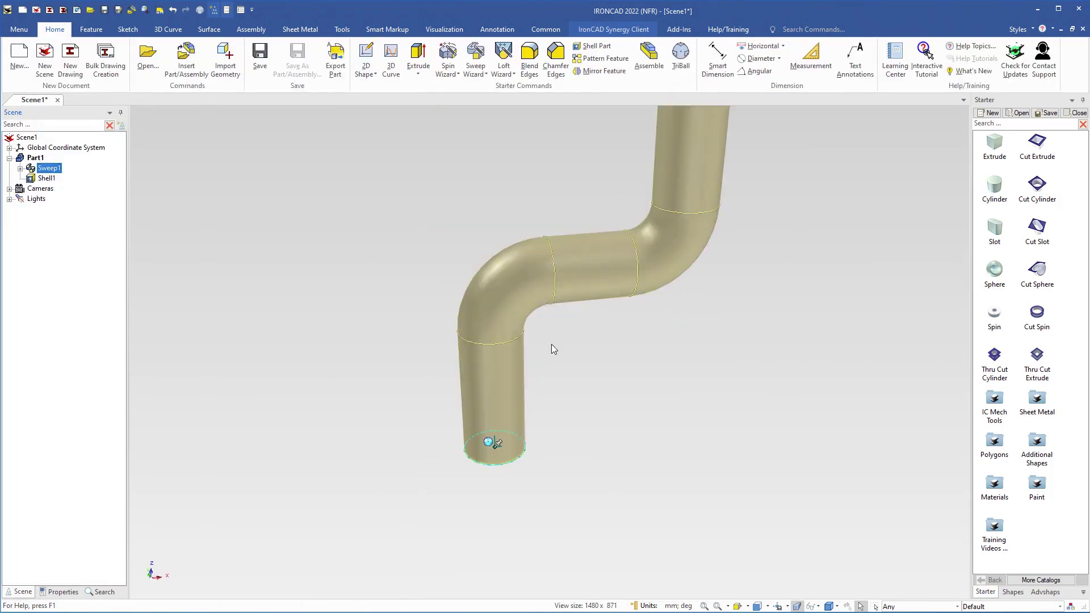
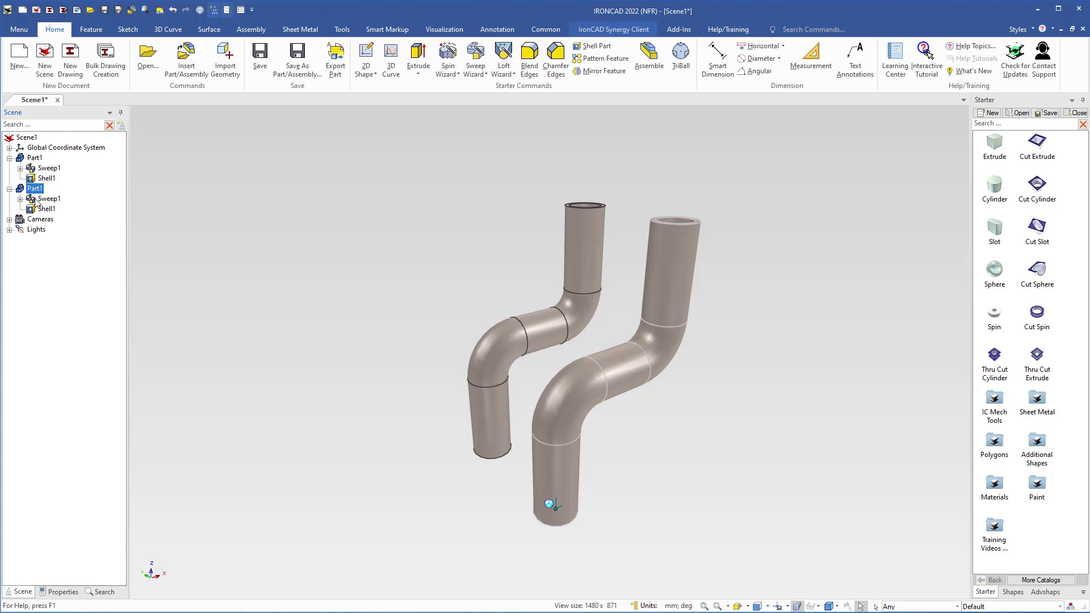
# Enable Link Profile To Path in the feature options of the second Part1's Sweep1 and apply the change.
pyautogui.rightClick(37, 200)
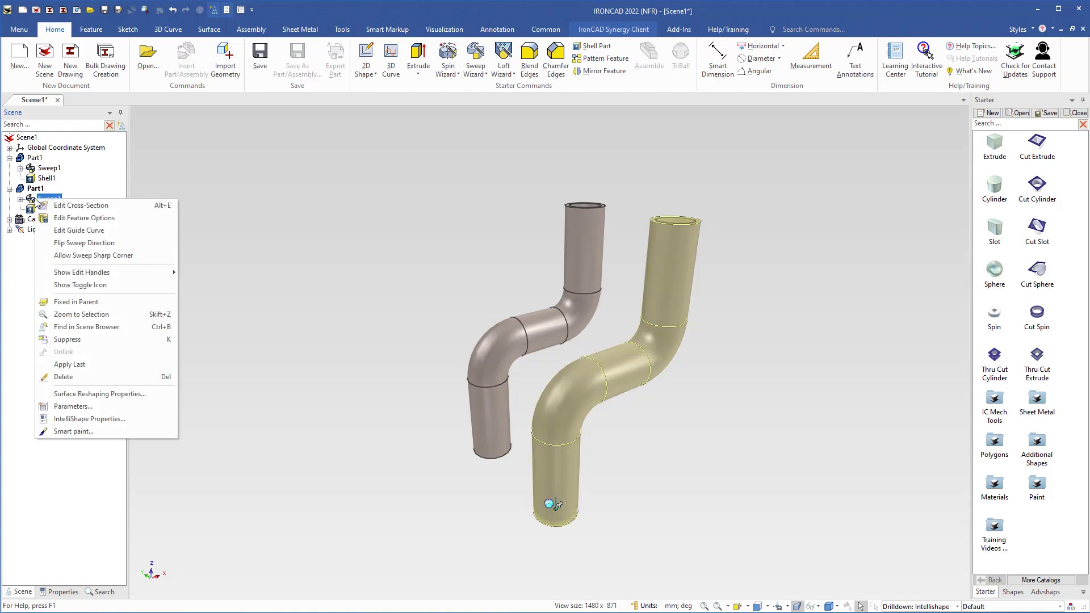
pyautogui.click(66, 218)
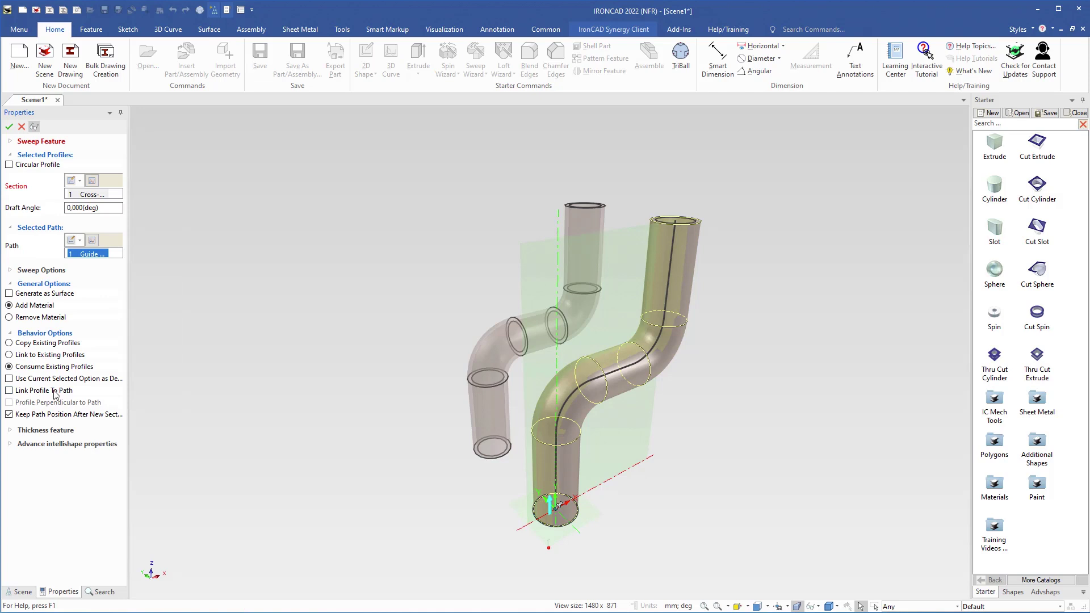
pyautogui.click(9, 391)
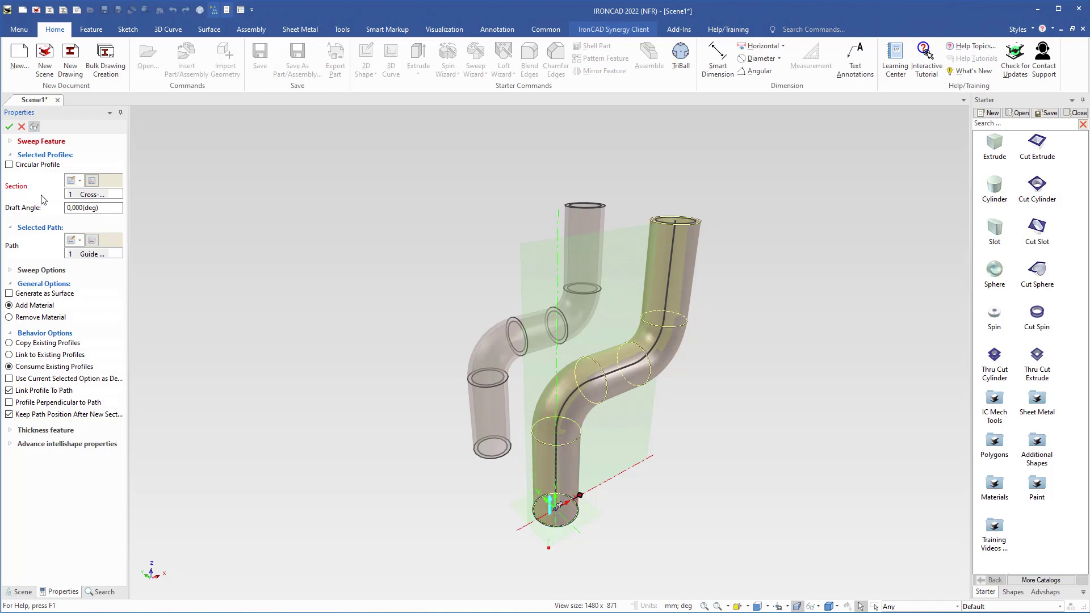
pyautogui.click(9, 126)
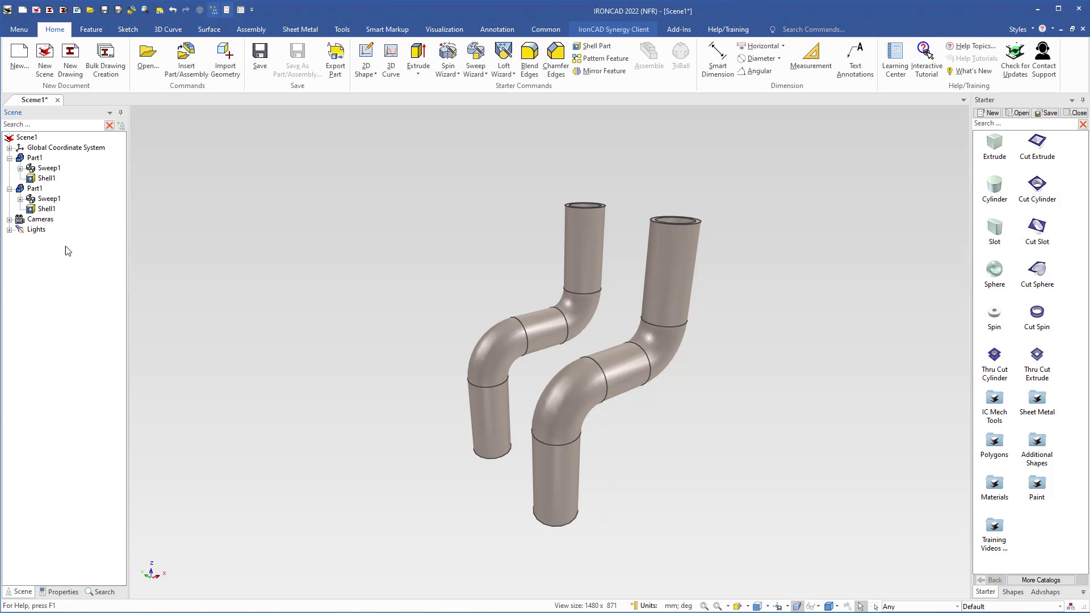
# Open the guide curve of the second Part1's Sweep1 and move its first vertical line about 168 mm in the negative X direction.
pyautogui.rightClick(41, 201)
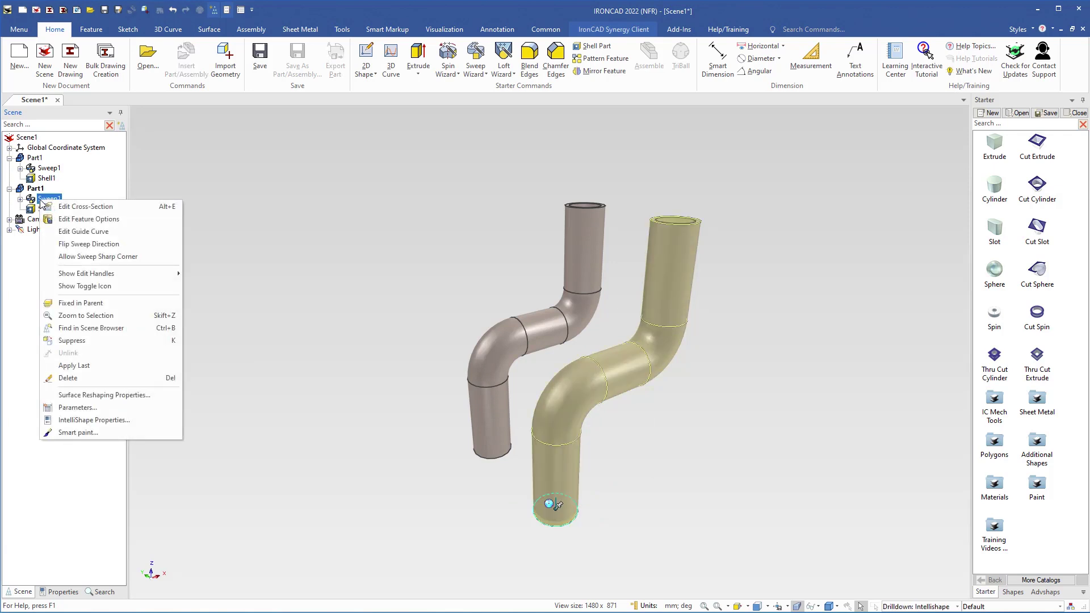
pyautogui.click(74, 233)
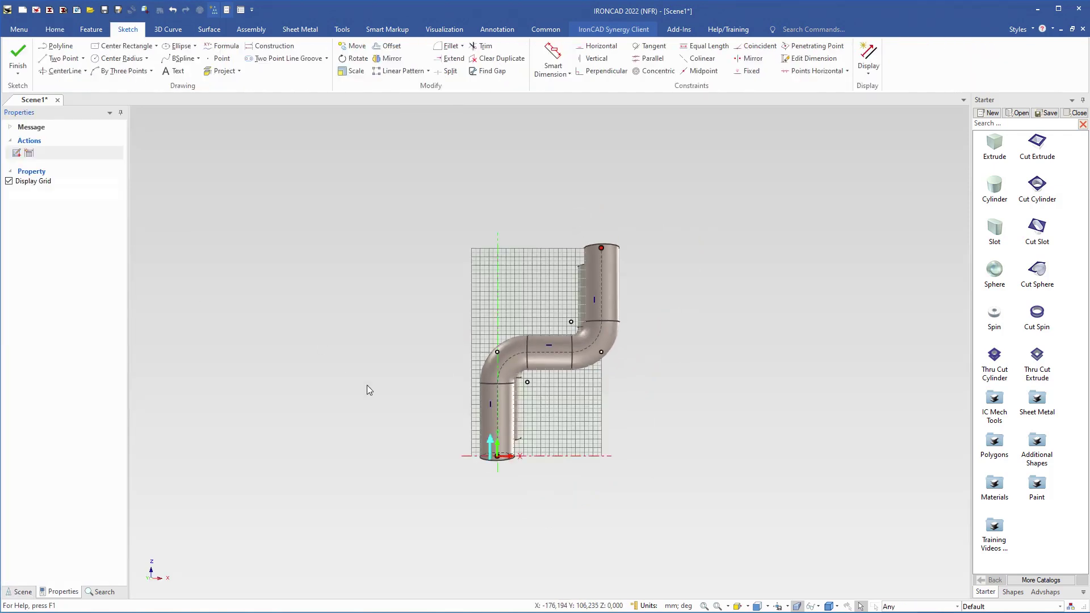
pyautogui.moveTo(529, 408); pyautogui.dragTo(590, 400, button='middle')
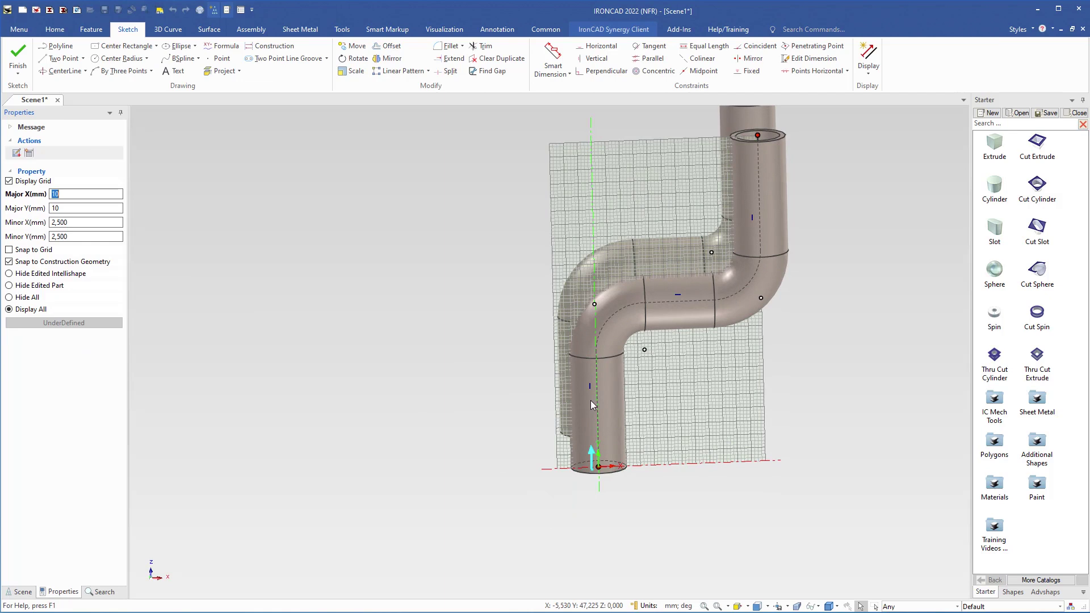
pyautogui.click(598, 406)
pyautogui.moveTo(598, 407); pyautogui.dragTo(364, 420)
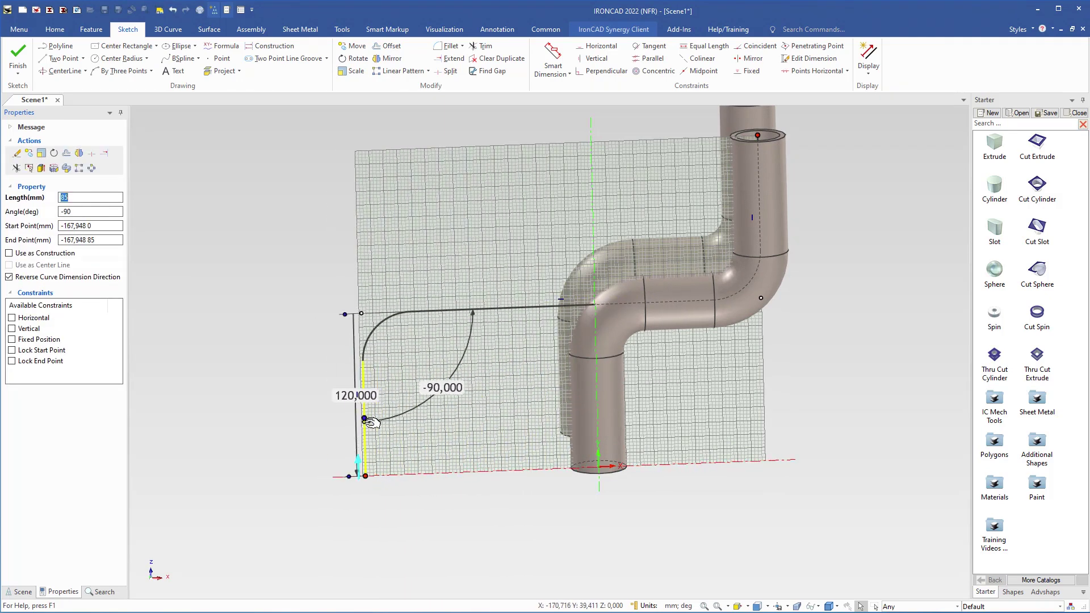
# Set the length of the guide curve's horizontal line to 250 mm, maintaining end conditions, and finish the sketch.
pyautogui.click(516, 311)
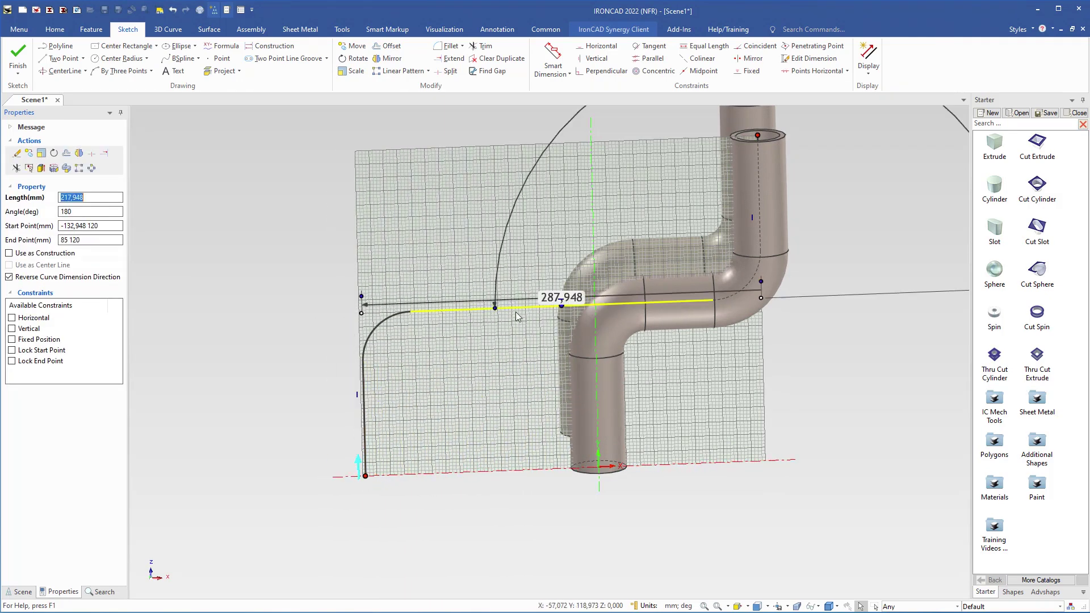
pyautogui.moveTo(369, 293); pyautogui.dragTo(339, 295)
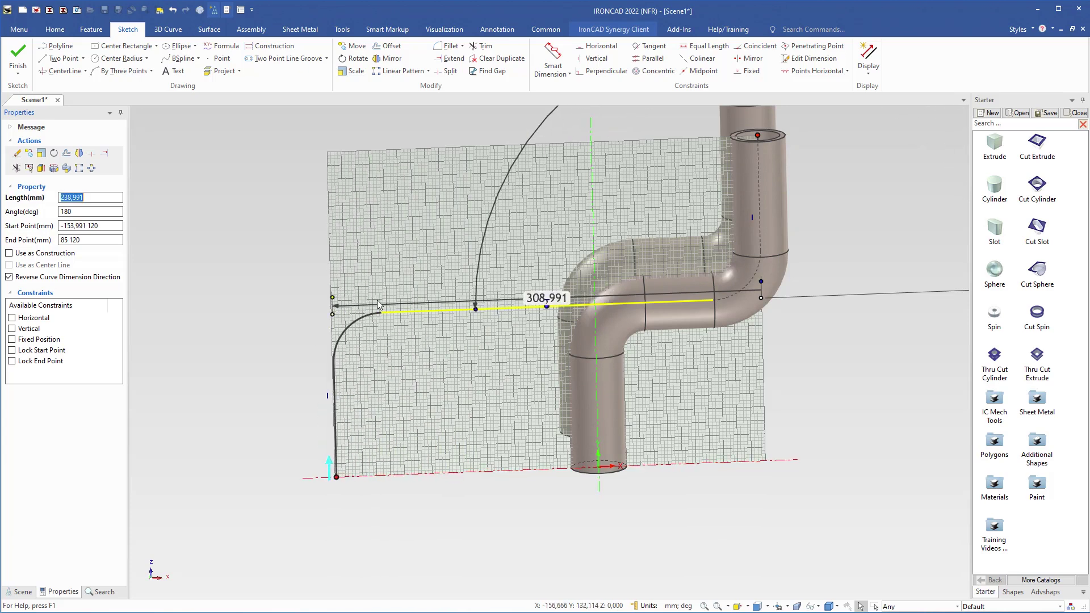
pyautogui.doubleClick(540, 299)
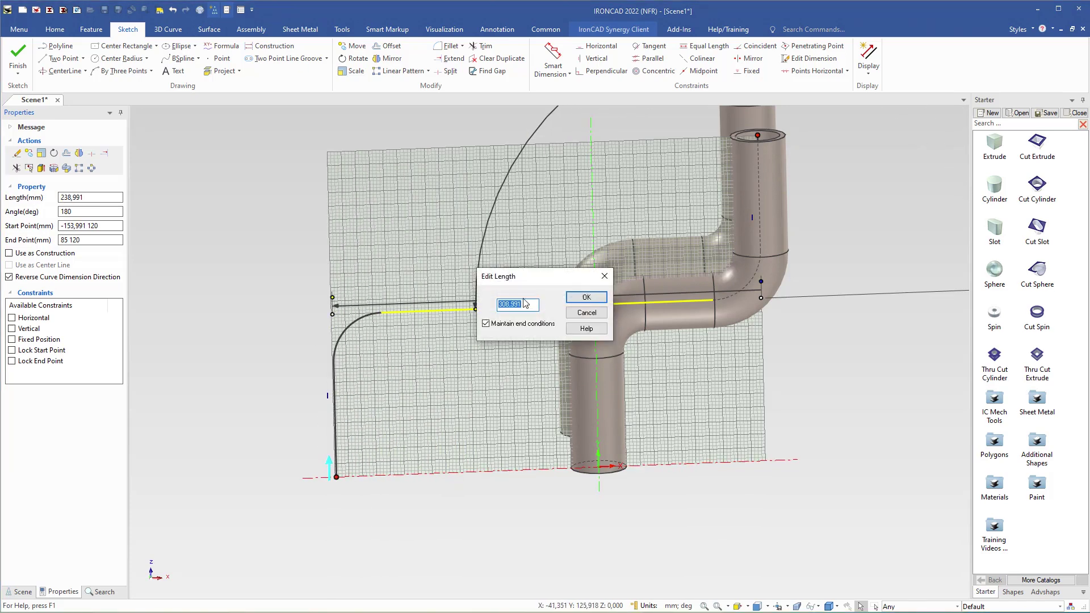
pyautogui.write('250')
pyautogui.press('Return')
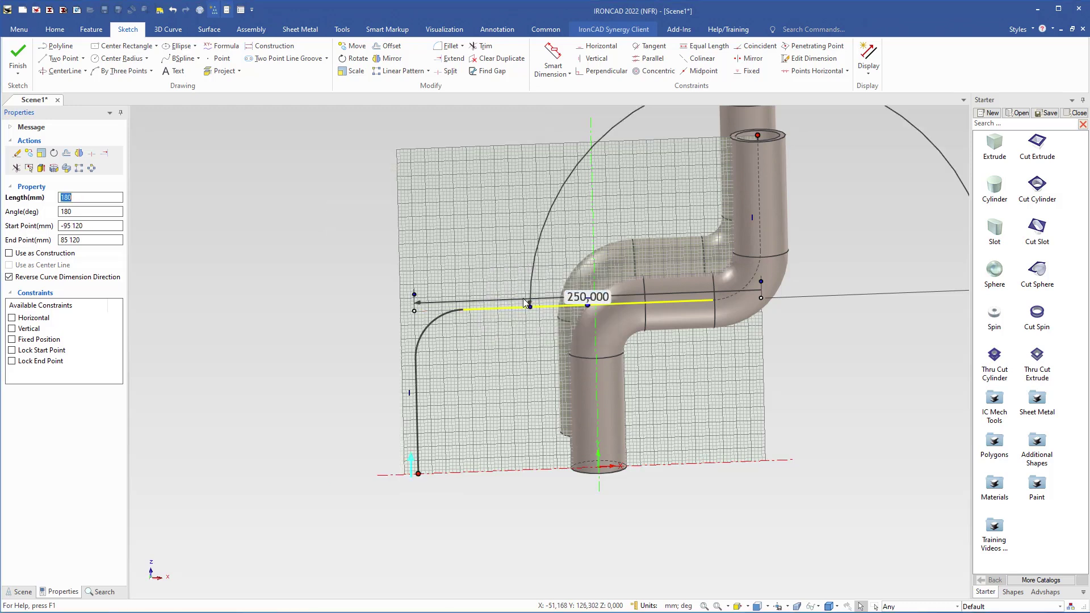
pyautogui.click(26, 58)
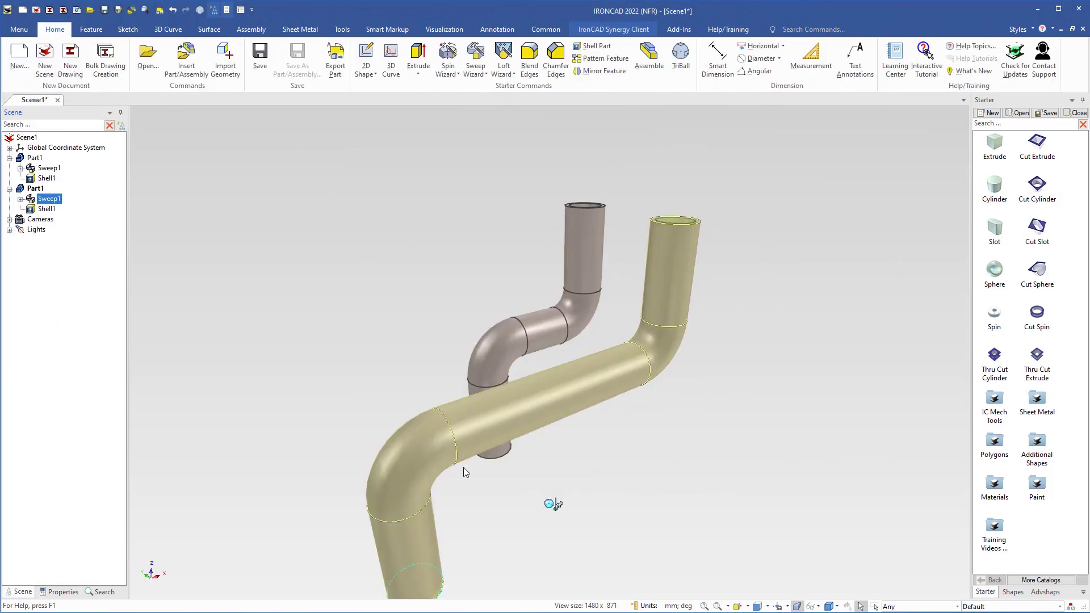
# Select the second Part1's guide curve under Sweep1 and shift its first vertical segment slightly outward and its horizontal segment slightly upward on the model.
pyautogui.moveTo(463, 467); pyautogui.dragTo(478, 414, button='middle')
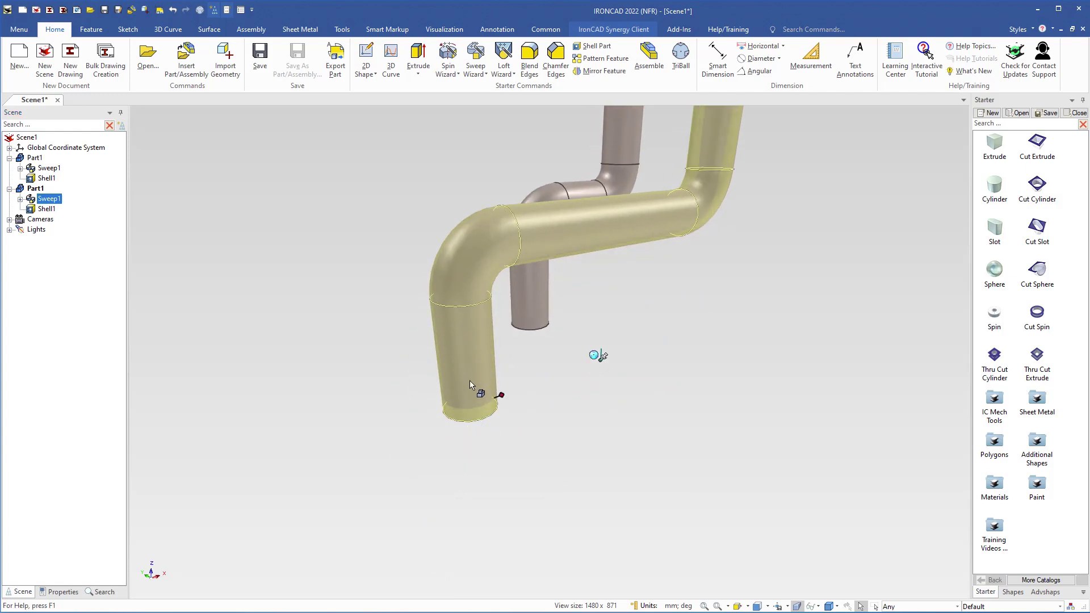
pyautogui.scroll(3, 421, 372)
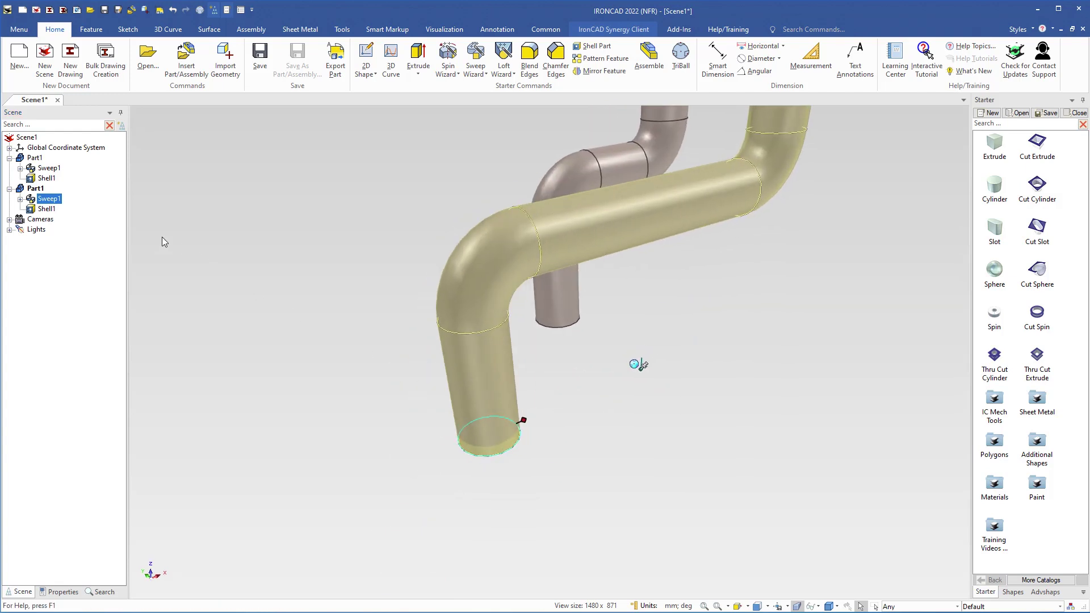
pyautogui.click(20, 200)
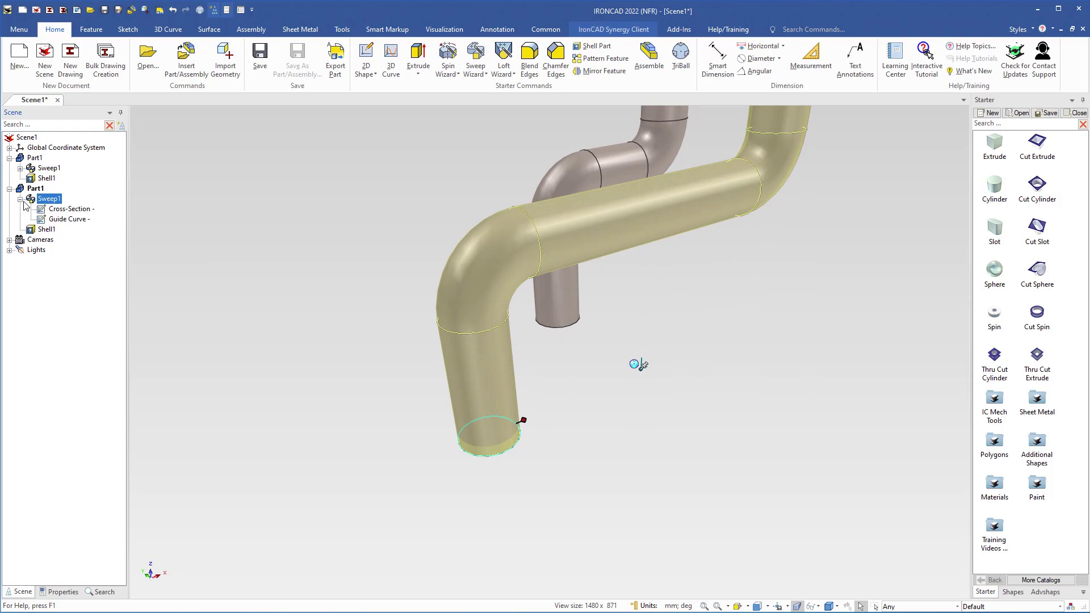
pyautogui.click(53, 220)
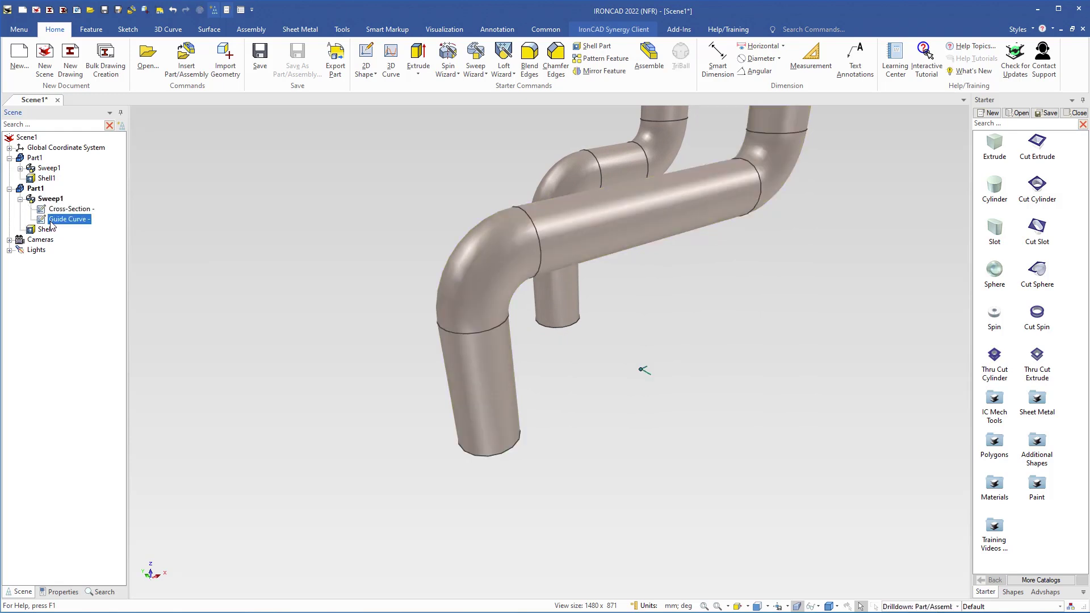
pyautogui.moveTo(327, 390); pyautogui.dragTo(348, 344, button='middle')
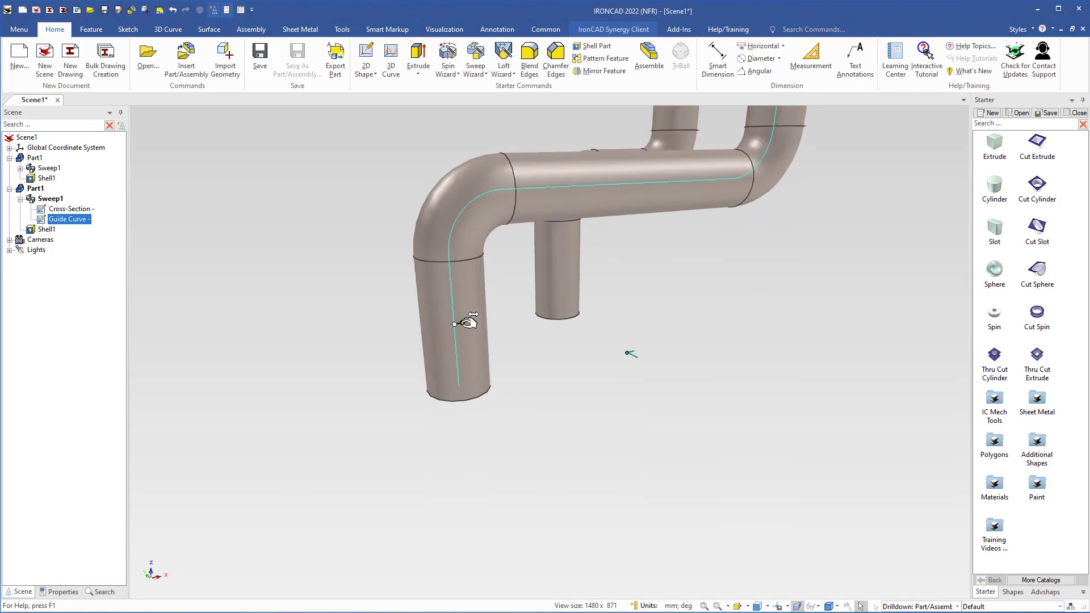
pyautogui.moveTo(462, 322)
pyautogui.mouseDown()
pyautogui.moveTo(553, 324)
pyautogui.moveTo(455, 332)
pyautogui.mouseUp()
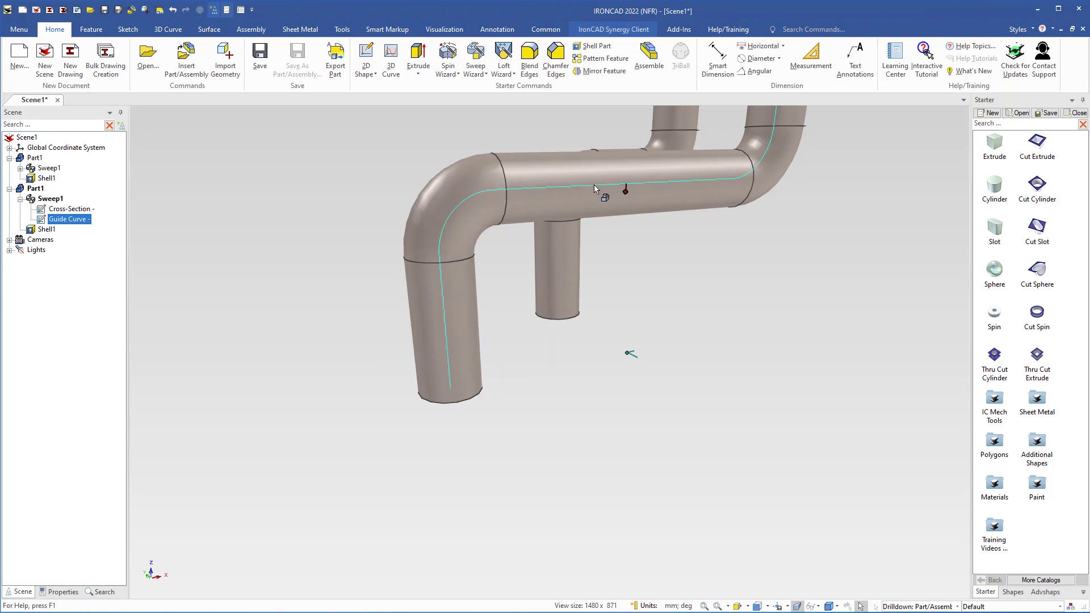
pyautogui.moveTo(622, 196); pyautogui.dragTo(625, 188)
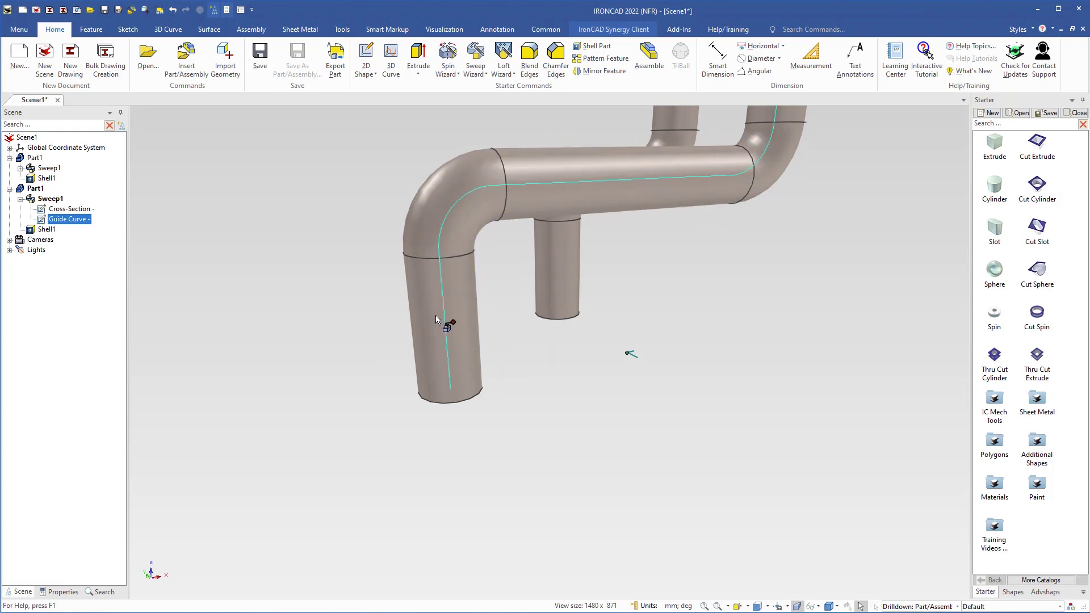
# Snap the handle of the second Part1's first vertical guide curve segment to a point at the first tube's open lower end.
pyautogui.rightClick(454, 323)
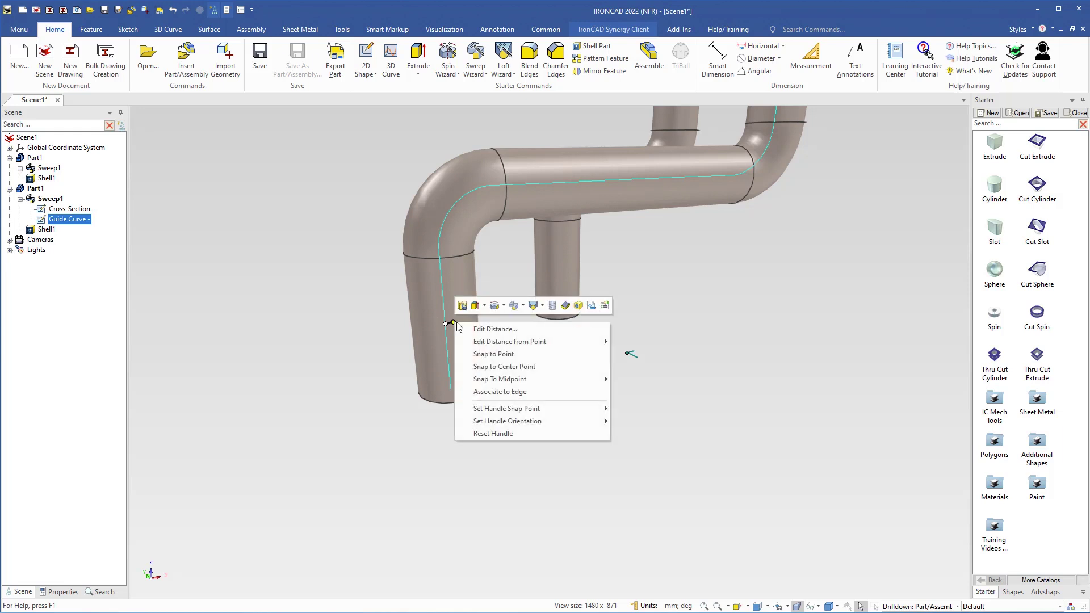
pyautogui.click(478, 354)
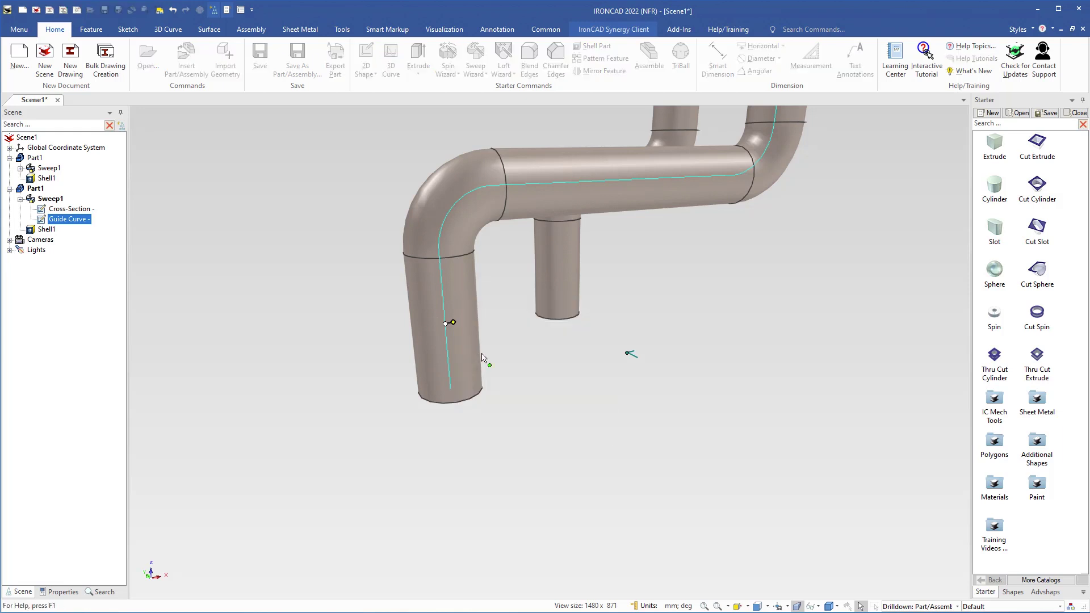
pyautogui.moveTo(482, 360); pyautogui.dragTo(578, 334, button='middle')
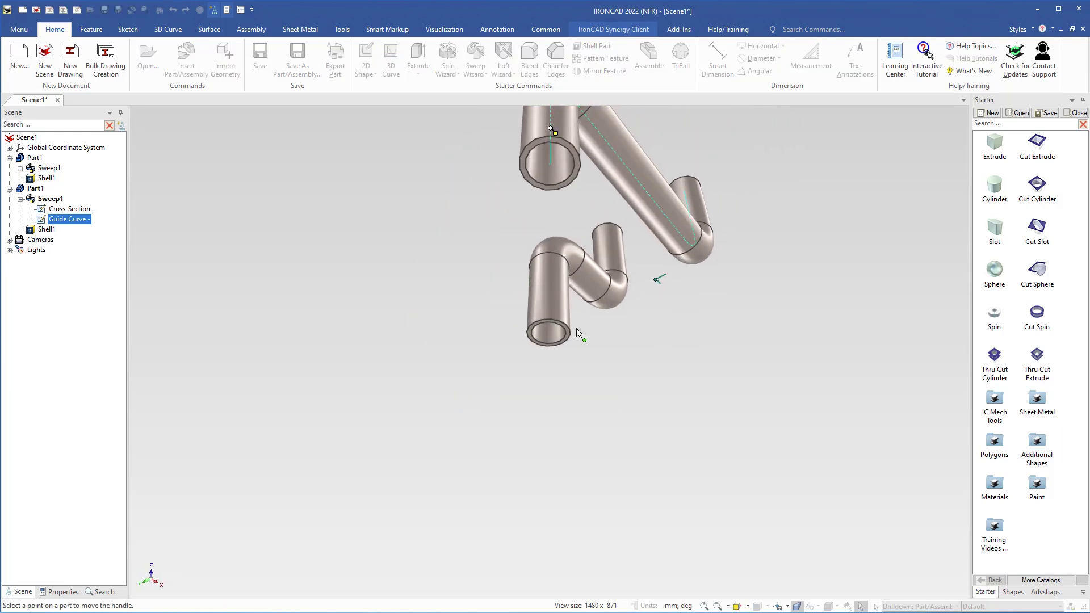
pyautogui.click(548, 336)
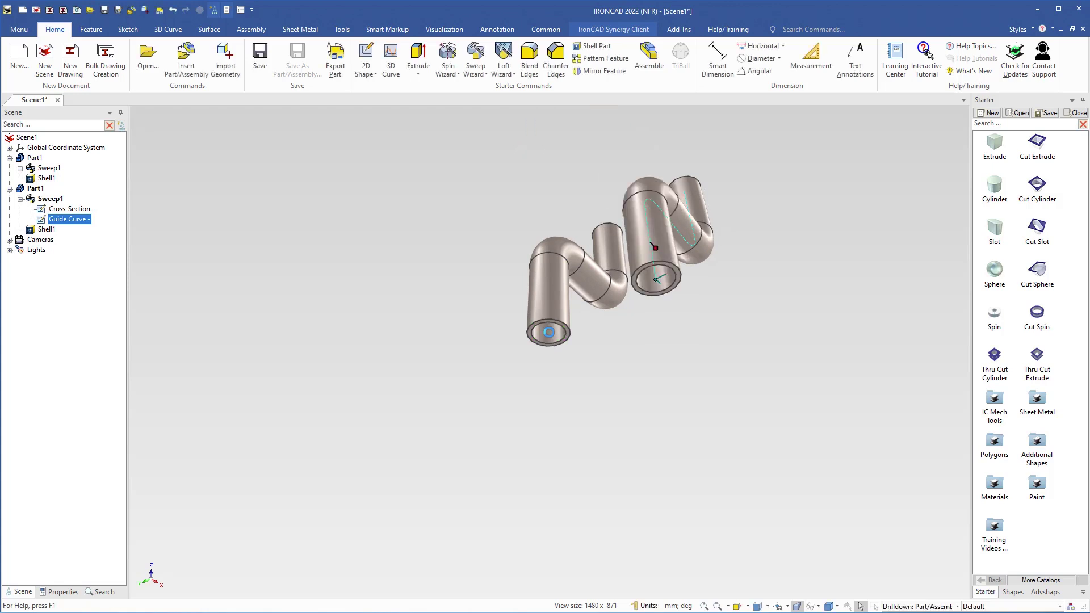
pyautogui.moveTo(548, 336); pyautogui.dragTo(396, 280, button='middle')
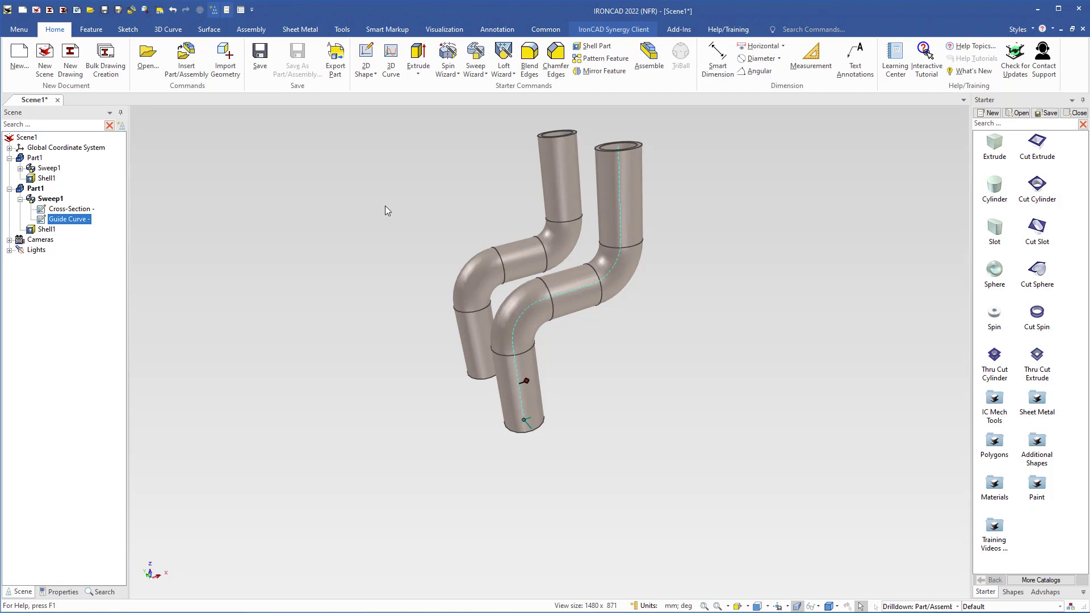
# Close Scene1 without saving its changes and create a new empty scene.
pyautogui.click(57, 100)
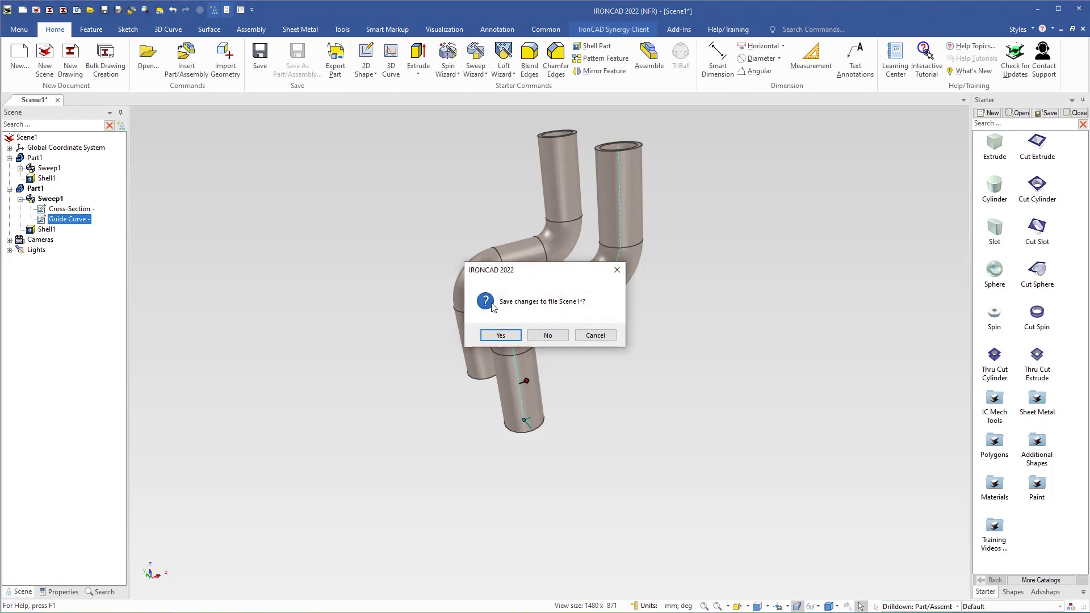
pyautogui.click(546, 335)
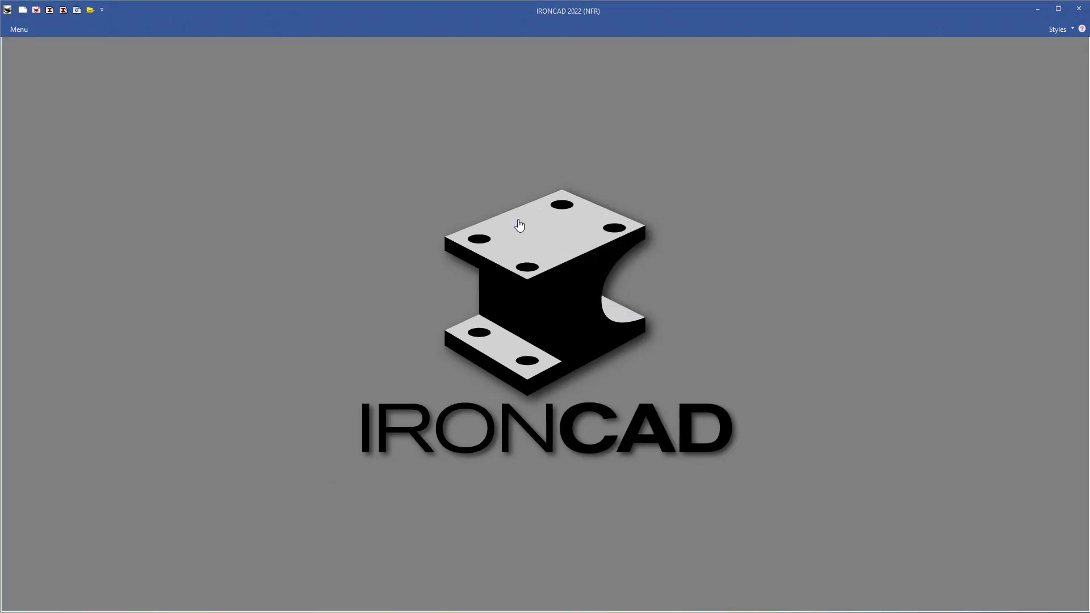
pyautogui.click(496, 222)
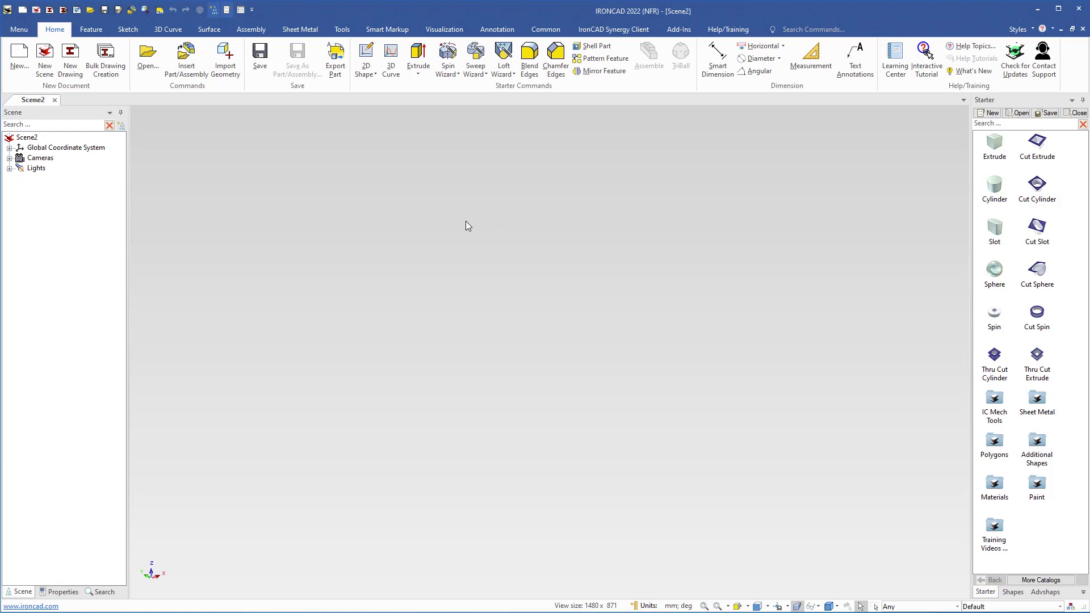
# Create a 3D curve and draw an open looping spline from the origin through ten further points, ending near the start.
pyautogui.click(166, 30)
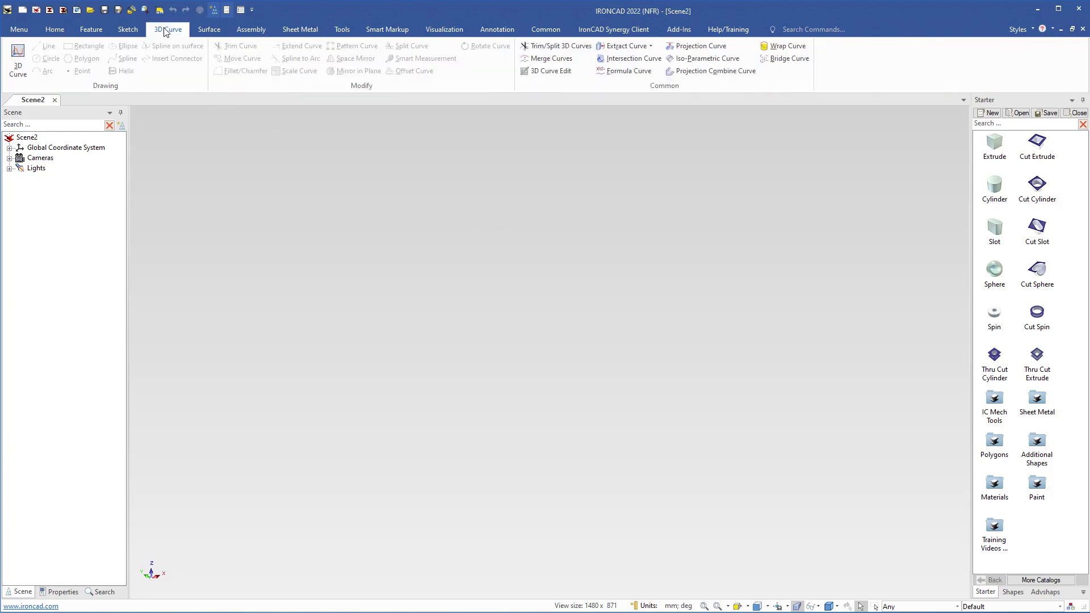
pyautogui.click(17, 51)
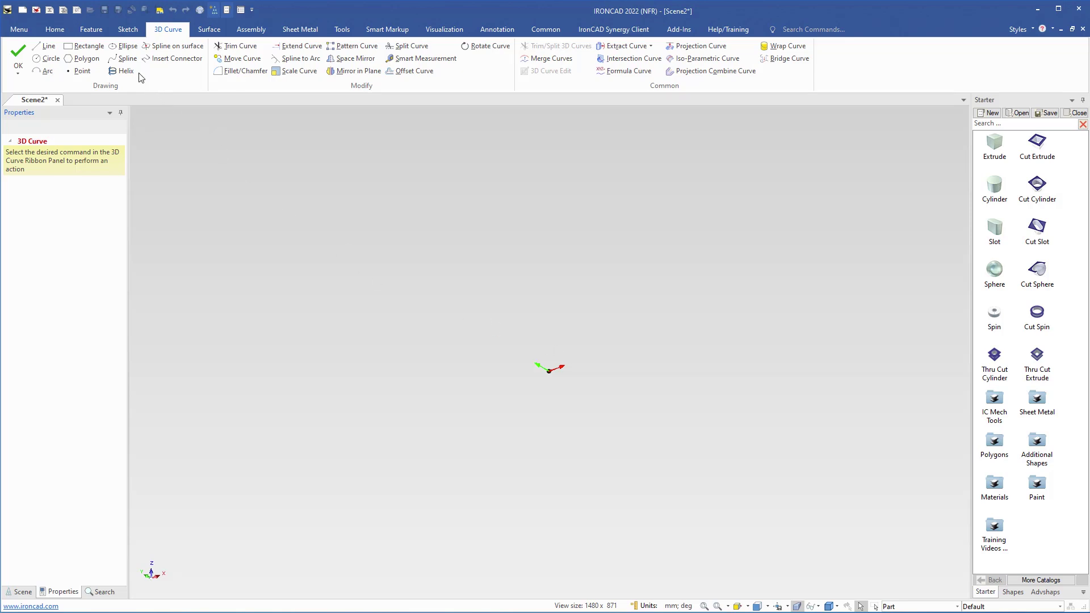
pyautogui.click(122, 58)
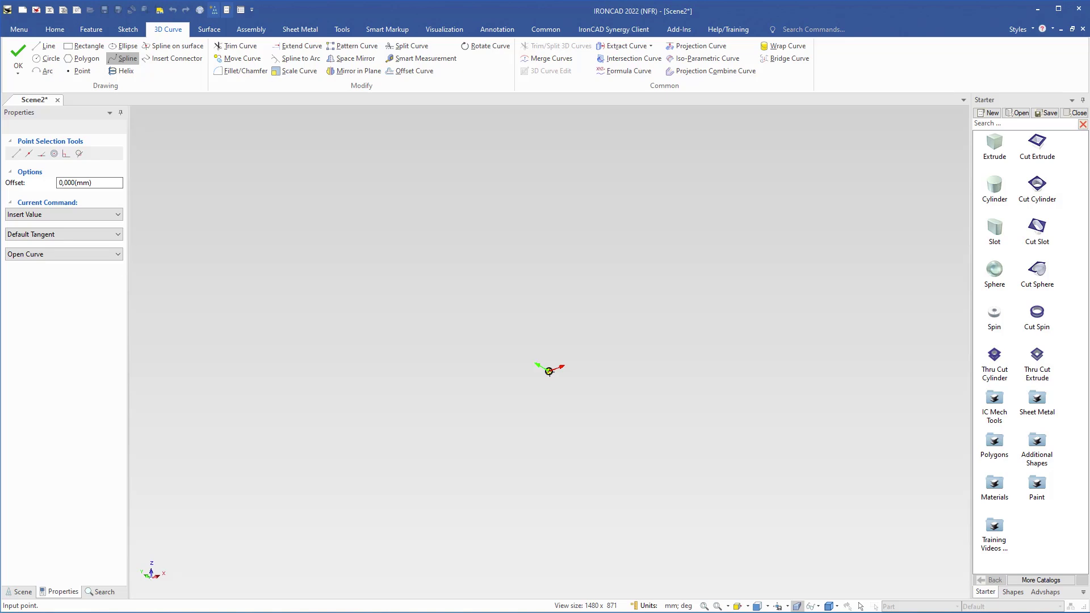
pyautogui.click(549, 371)
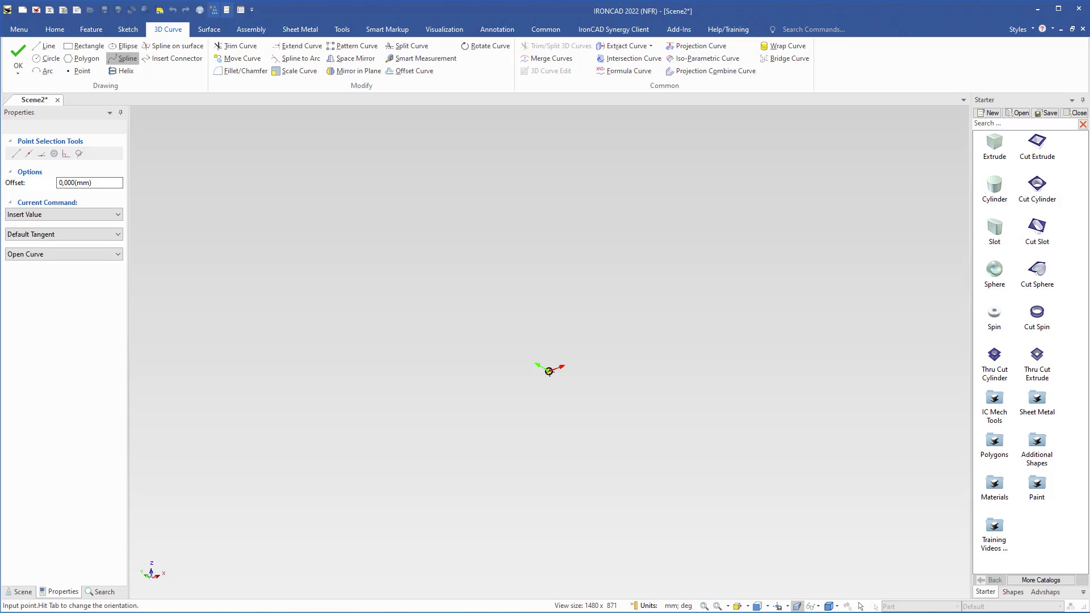
pyautogui.click(678, 425)
pyautogui.click(793, 402)
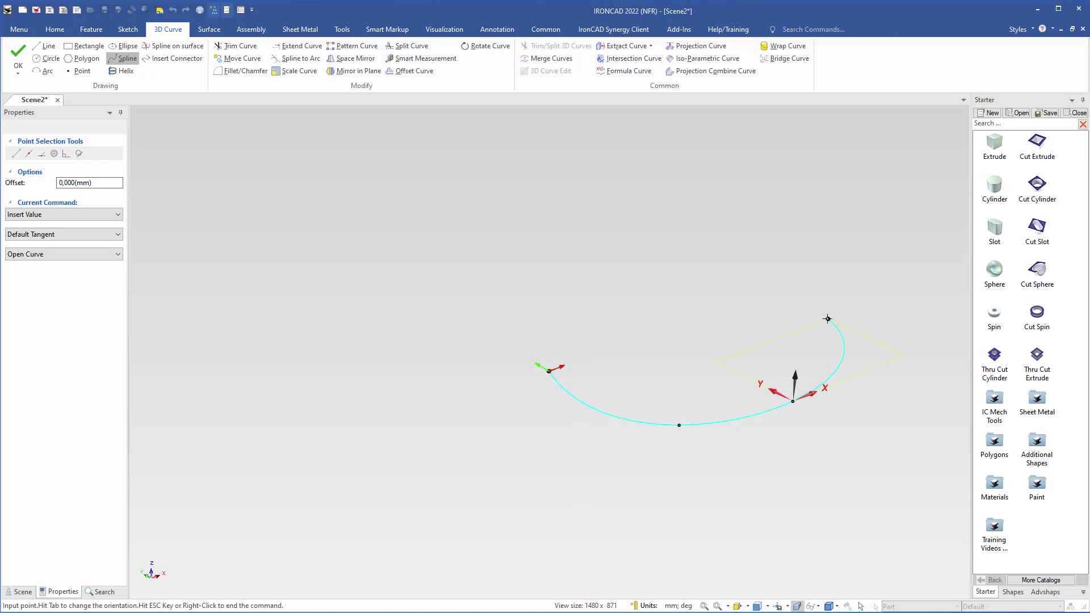
pyautogui.click(828, 318)
pyautogui.click(713, 274)
pyautogui.click(589, 224)
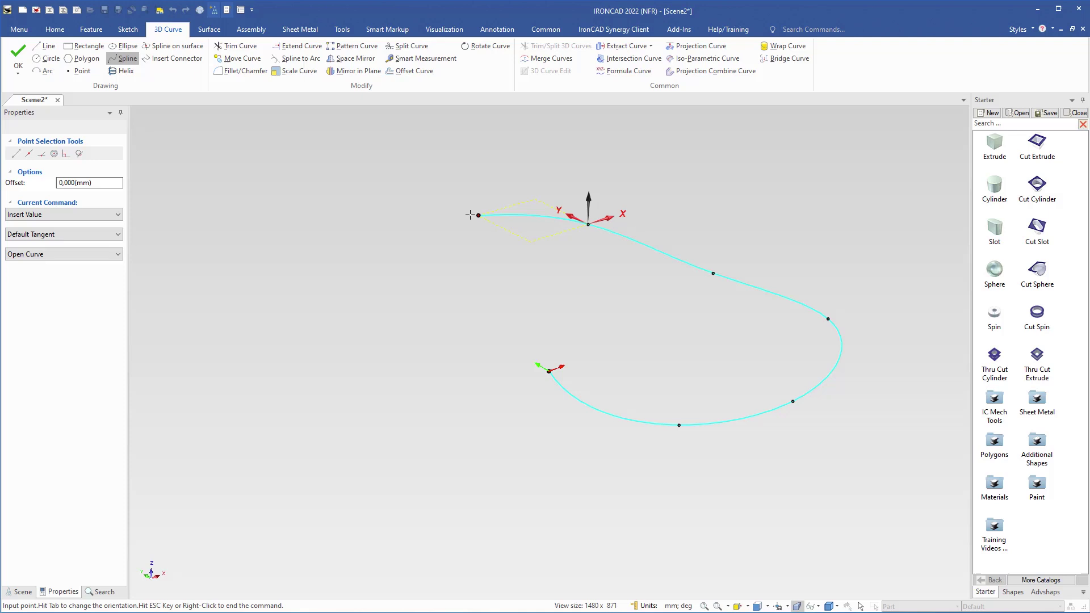
pyautogui.click(470, 215)
pyautogui.click(354, 255)
pyautogui.click(393, 337)
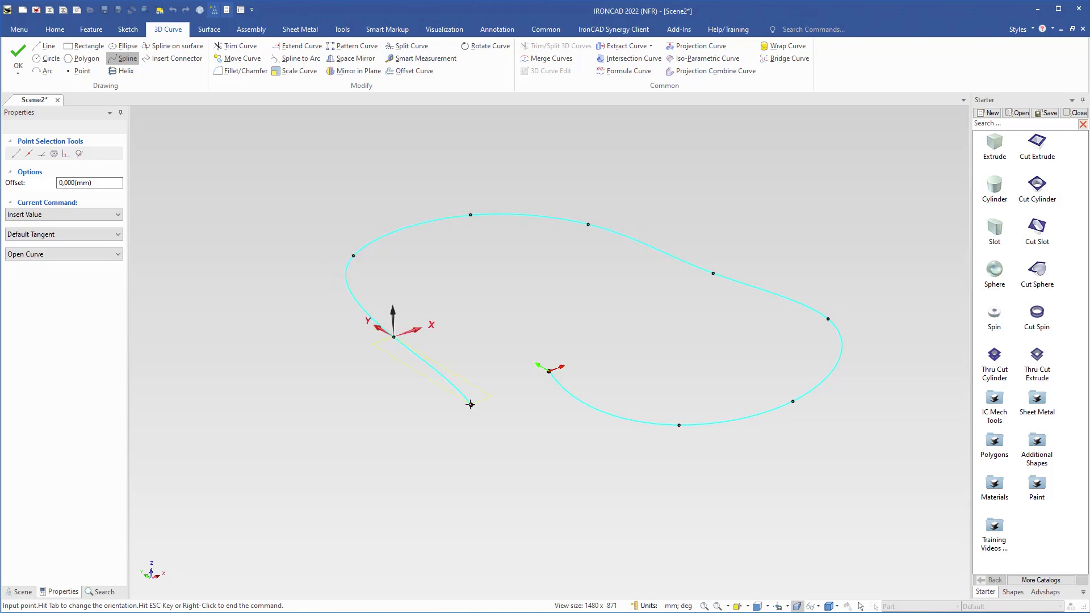
pyautogui.click(471, 404)
pyautogui.click(487, 448)
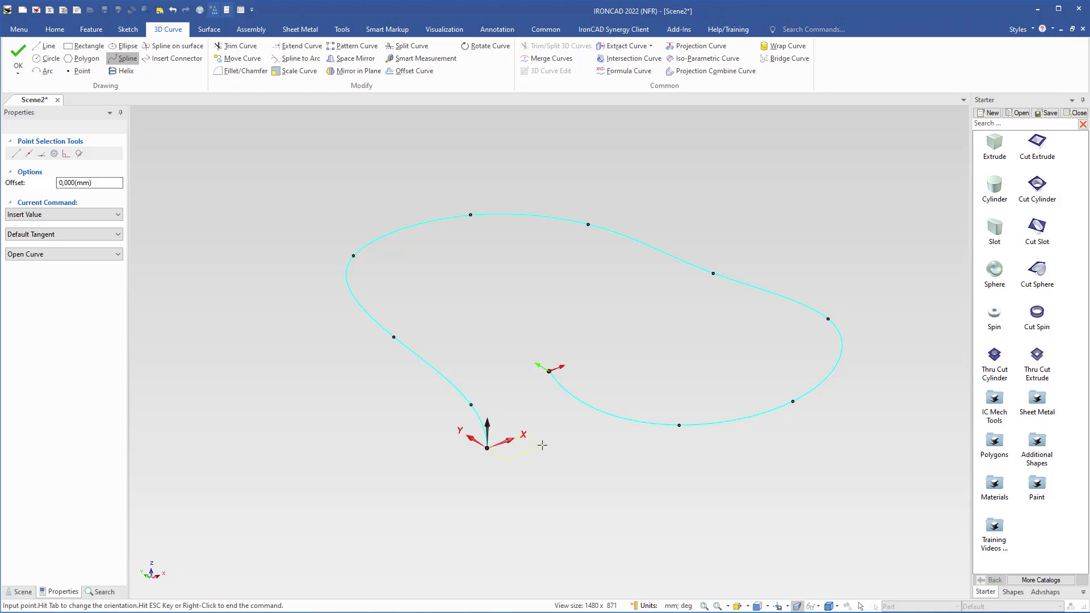
pyautogui.press('Escape')
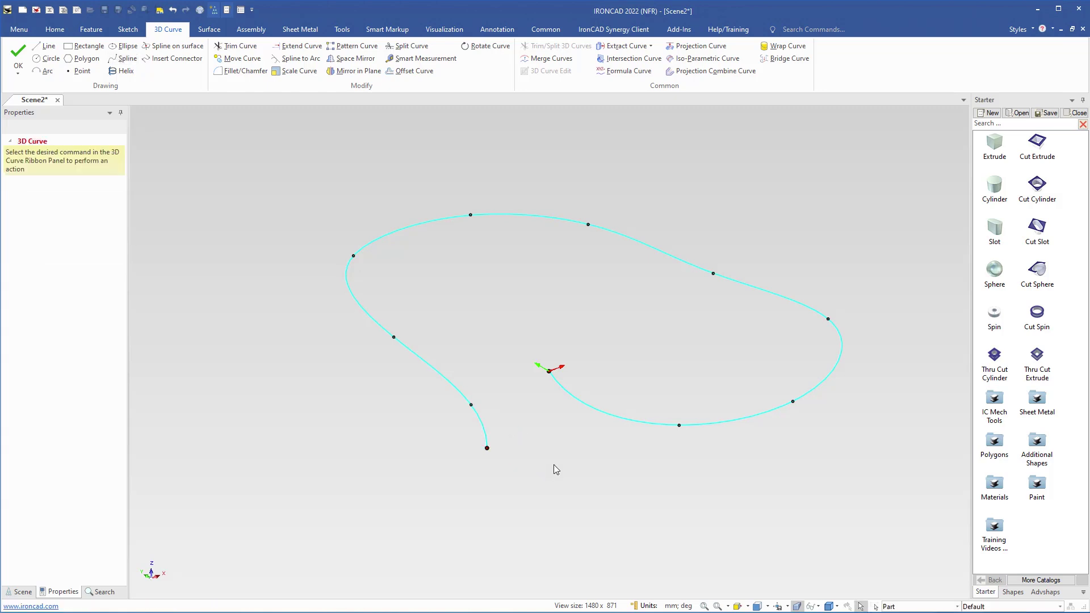
# Reshape the spline by pulling three of its points outward: one on the far side, one at the far-left bend and one at the near-right bend.
pyautogui.moveTo(554, 465); pyautogui.dragTo(551, 513, button='middle')
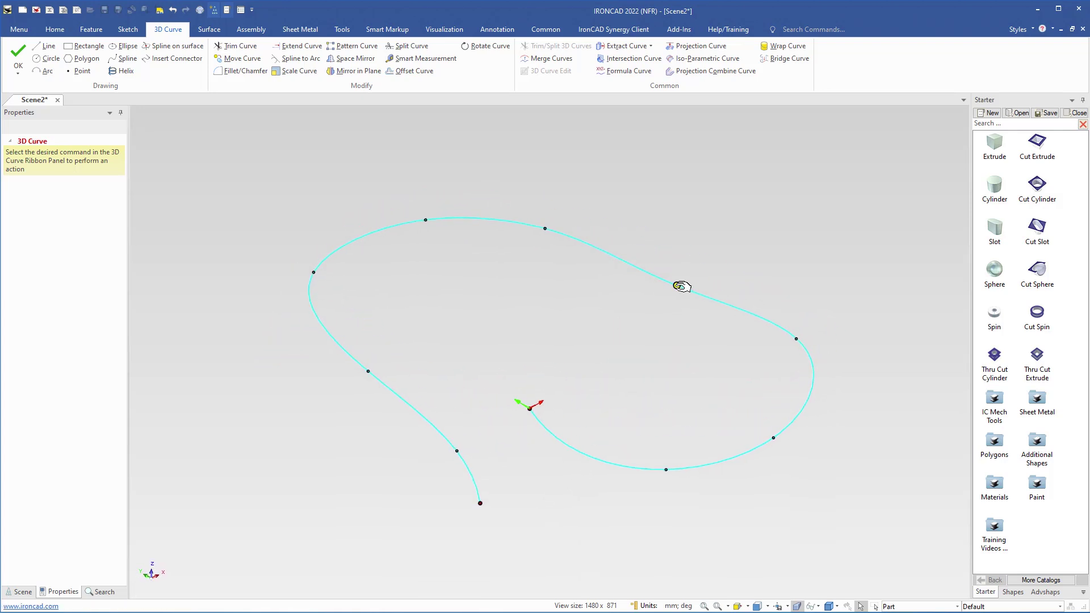
pyautogui.moveTo(682, 286); pyautogui.dragTo(736, 265)
pyautogui.moveTo(426, 220); pyautogui.dragTo(383, 190)
pyautogui.moveTo(774, 437); pyautogui.dragTo(822, 453)
pyautogui.moveTo(594, 346)
pyautogui.mouseDown(button='middle')
pyautogui.moveTo(618, 289)
pyautogui.moveTo(598, 338)
pyautogui.mouseUp(button='middle')
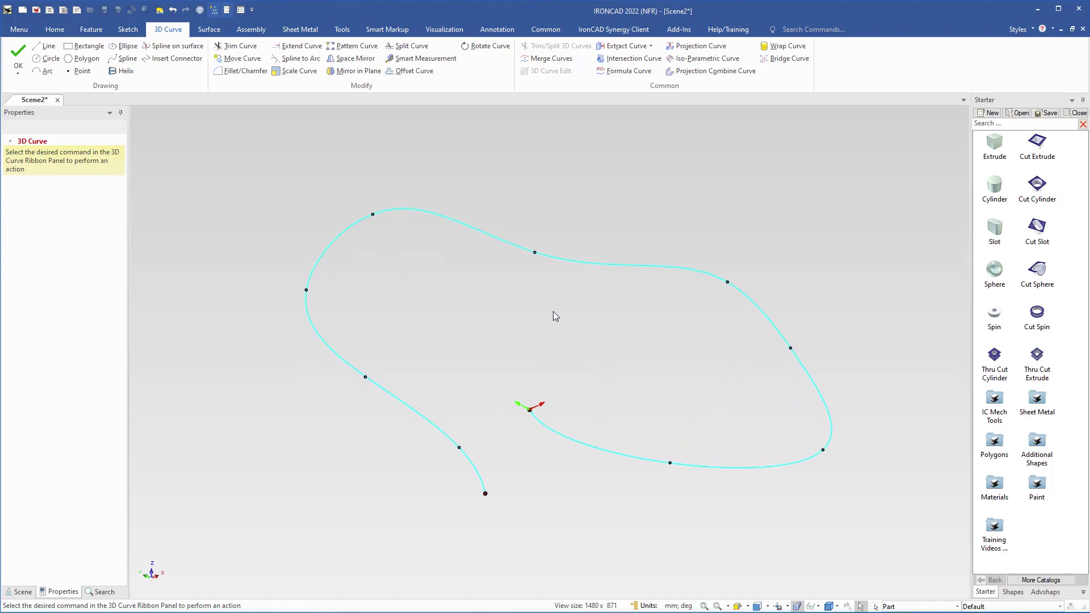
# Move the spline point in the middle of the far side about 33 mm along X with the TriBall.
pyautogui.click(536, 274)
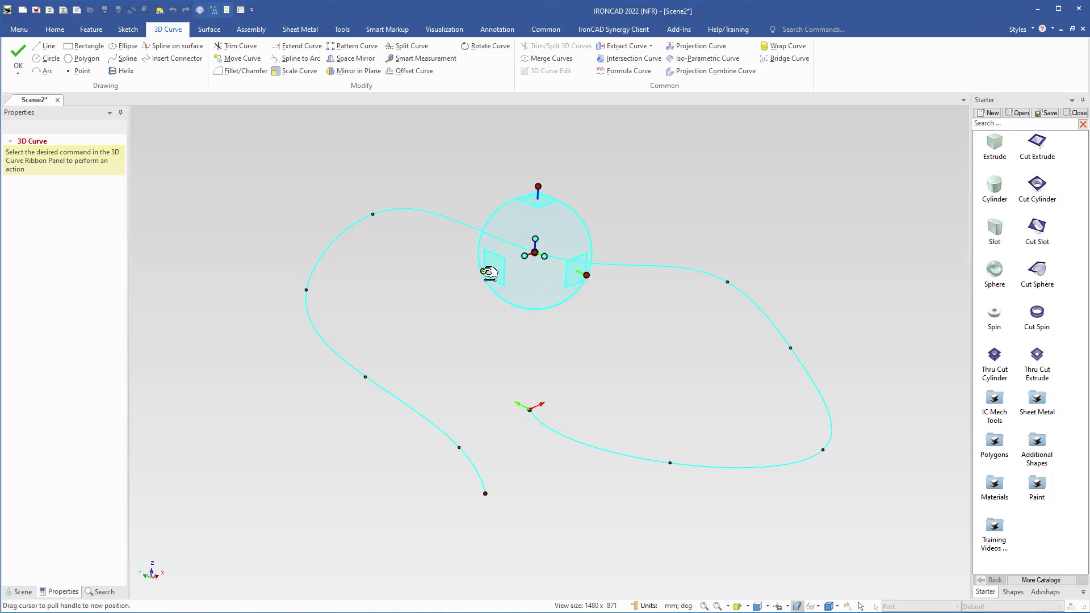
pyautogui.moveTo(488, 273); pyautogui.dragTo(579, 229)
pyautogui.moveTo(614, 223); pyautogui.dragTo(544, 255)
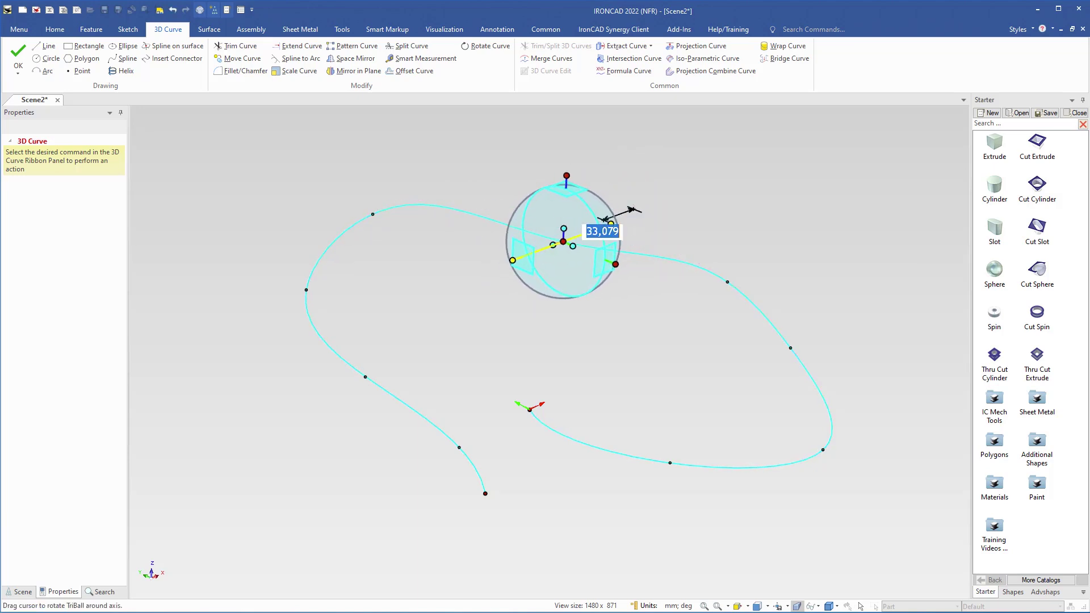
pyautogui.click(556, 310)
pyautogui.press('F3')
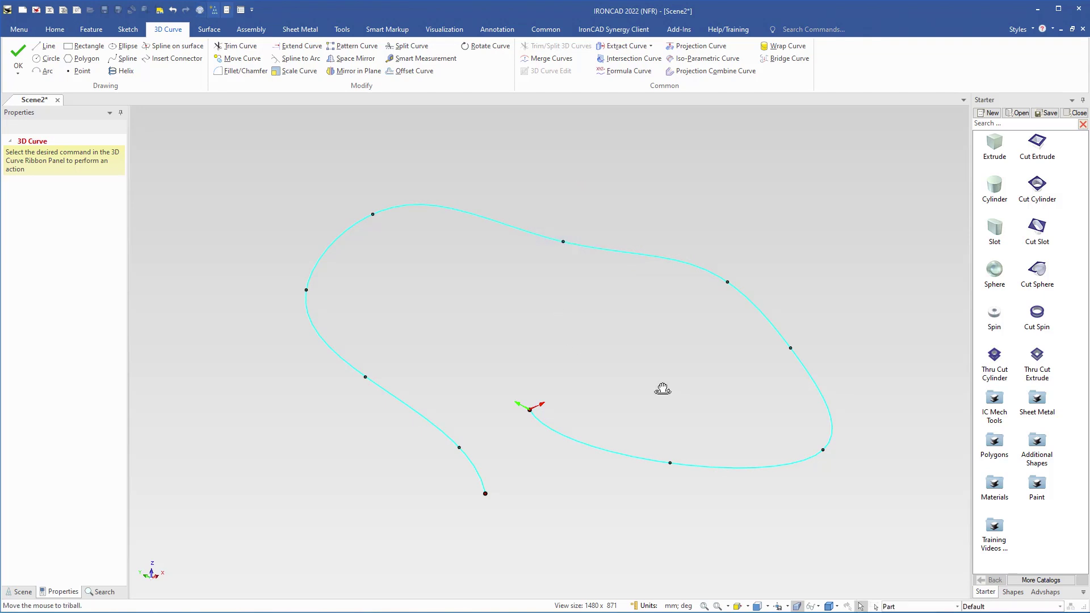
# Move the spline's outermost left point slightly inward and finish the 3D curve.
pyautogui.moveTo(663, 390)
pyautogui.mouseDown()
pyautogui.moveTo(675, 335)
pyautogui.moveTo(653, 400)
pyautogui.mouseUp()
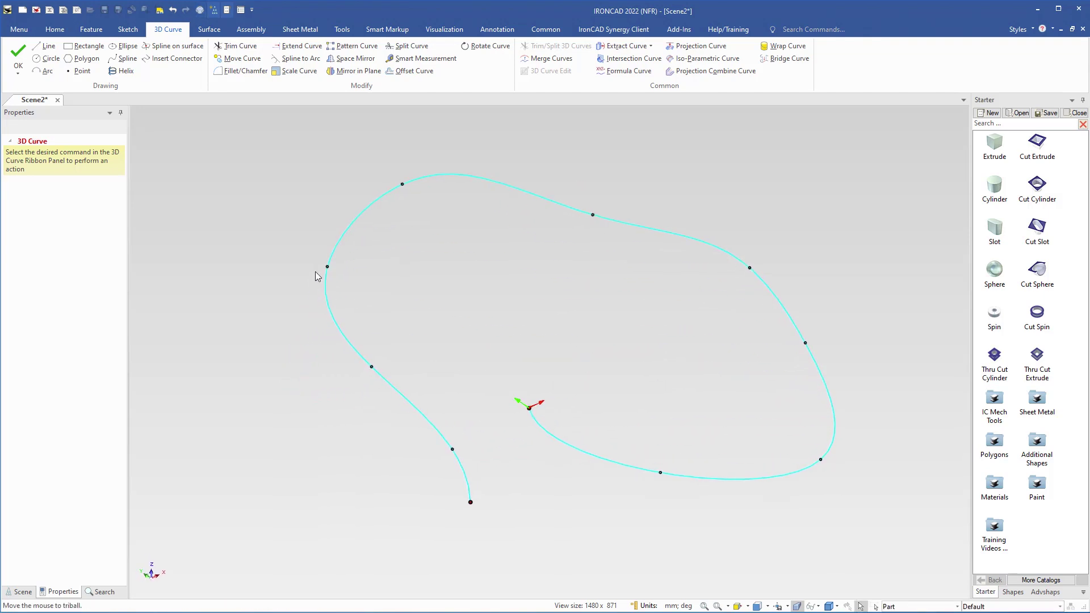
pyautogui.moveTo(329, 265); pyautogui.dragTo(349, 288)
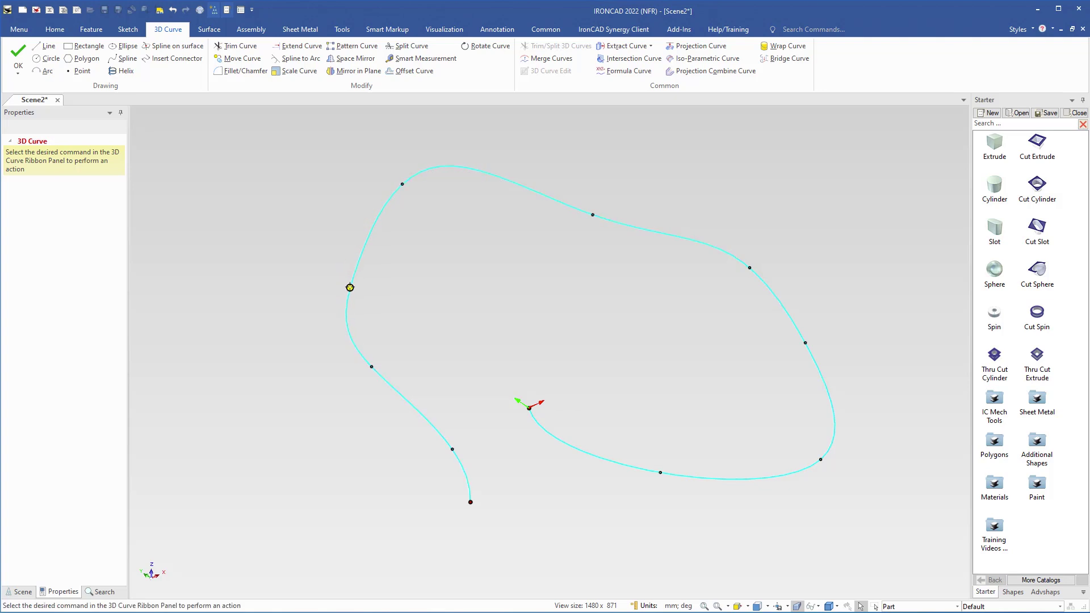
pyautogui.moveTo(443, 321)
pyautogui.mouseDown()
pyautogui.moveTo(492, 254)
pyautogui.moveTo(441, 260)
pyautogui.moveTo(425, 287)
pyautogui.moveTo(437, 313)
pyautogui.mouseUp()
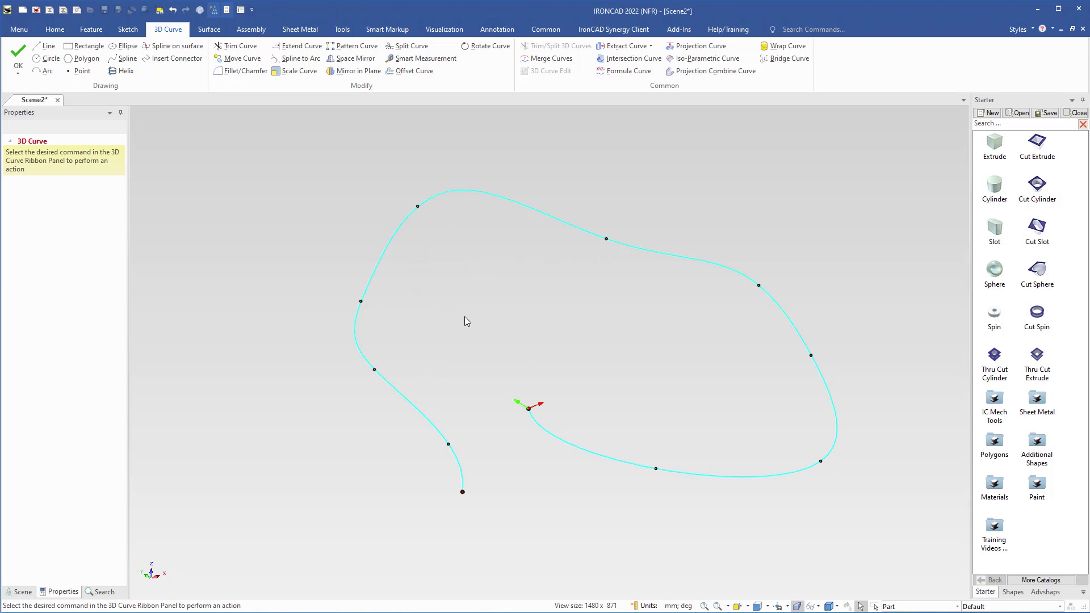
pyautogui.click(19, 57)
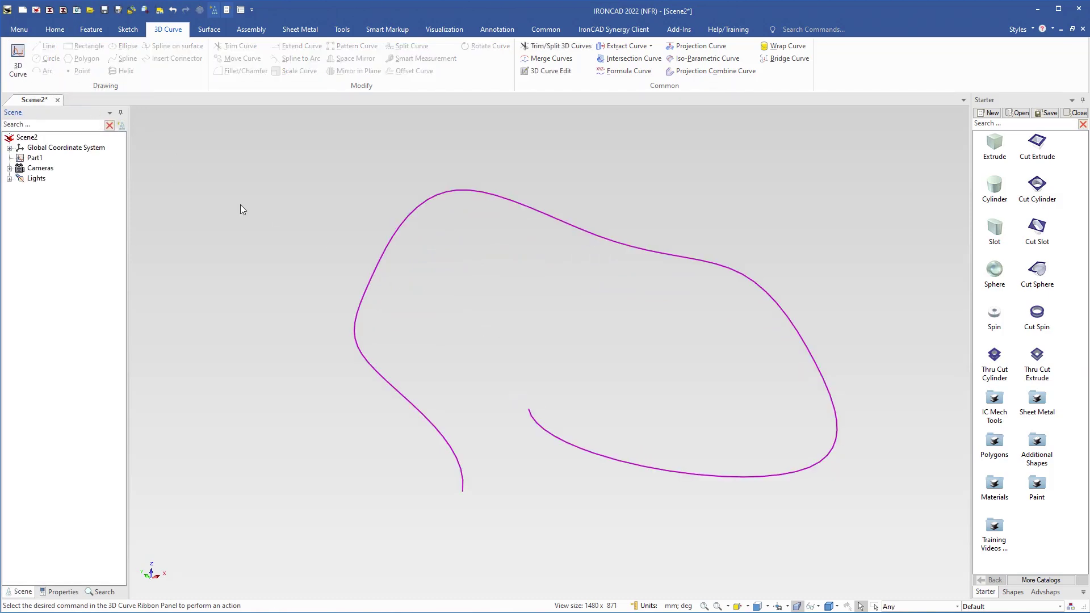
# Start the Sweep Wizard and place the 2D profile sketch at the spline's start point.
pyautogui.click(62, 31)
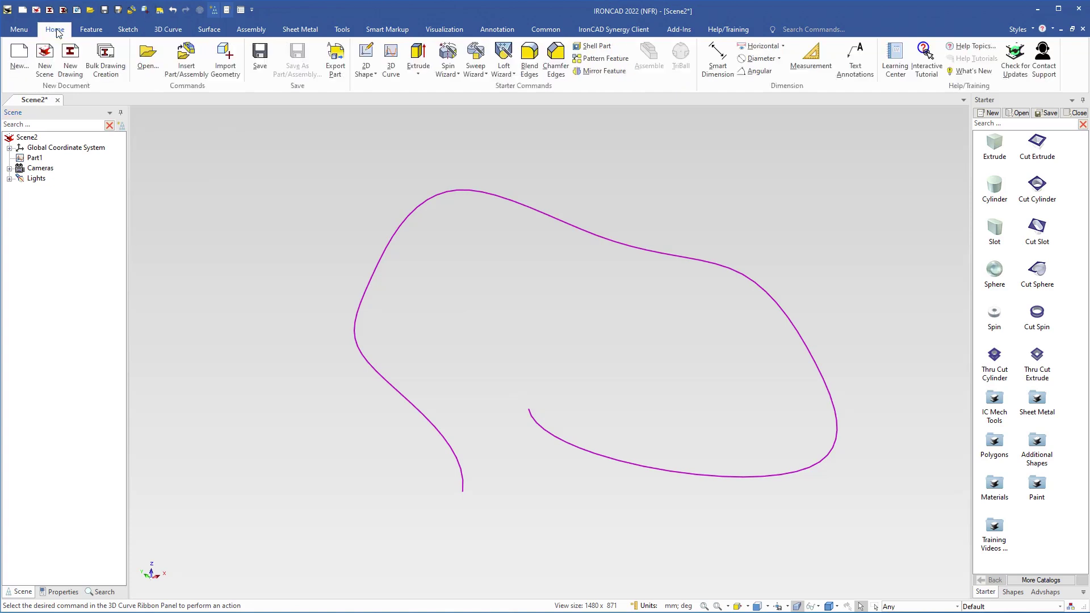
pyautogui.click(477, 75)
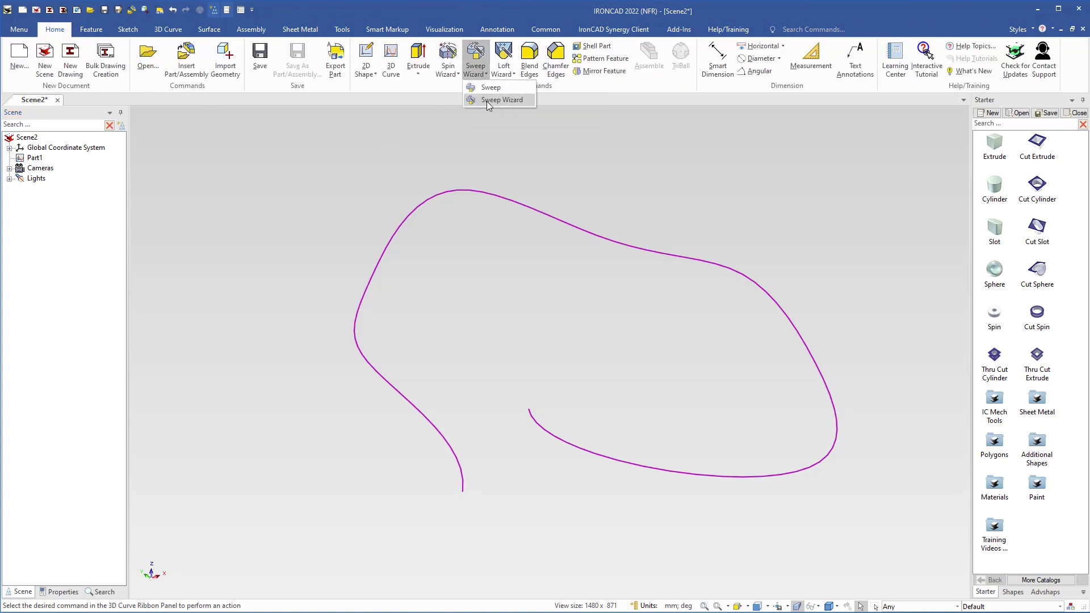
pyautogui.click(489, 101)
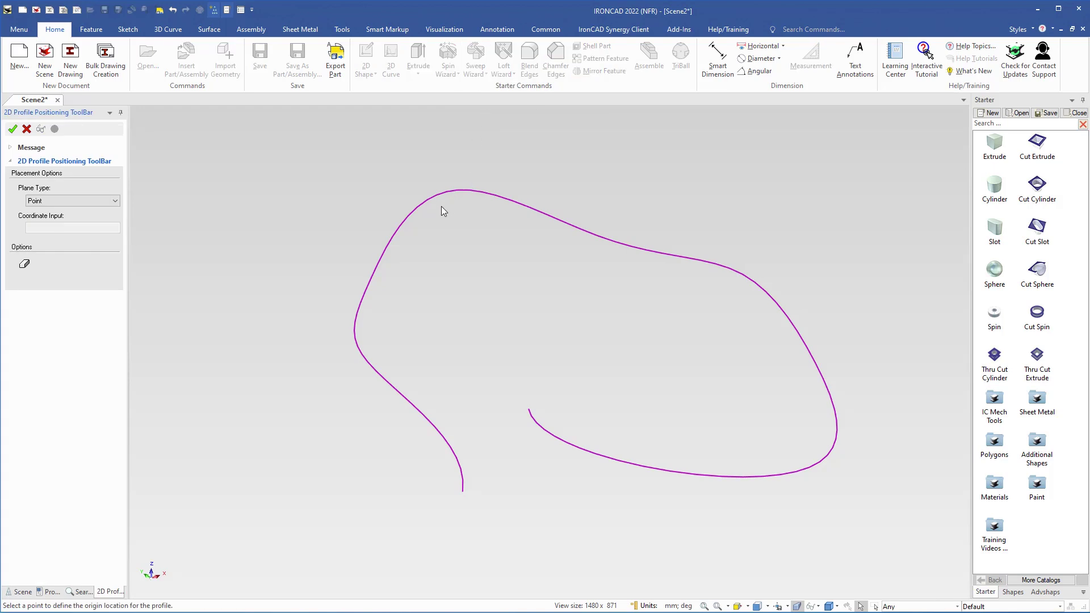
pyautogui.click(416, 209)
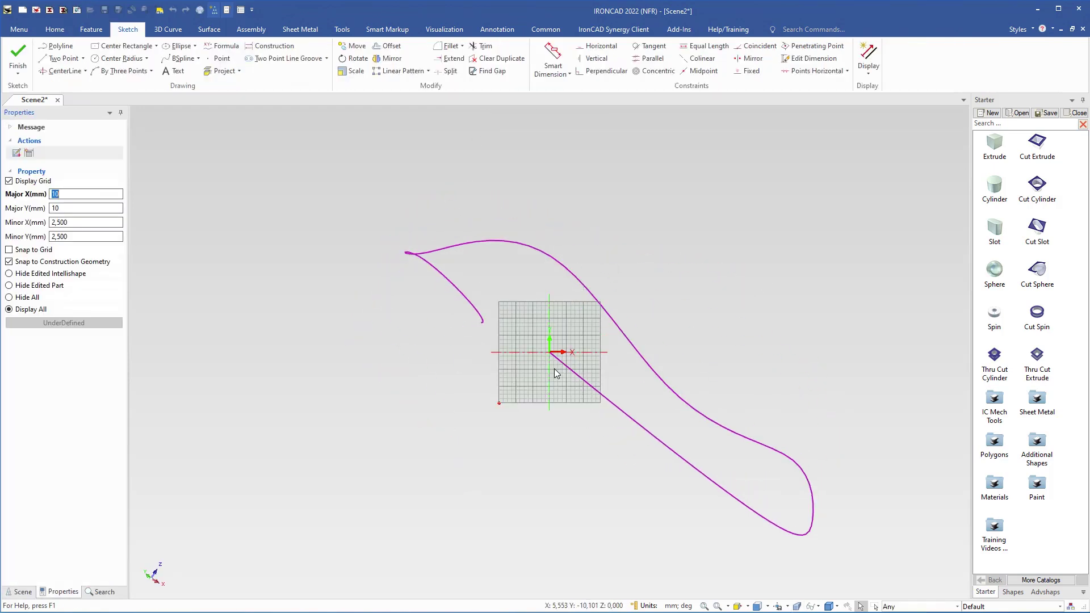
# Draw a circle of 8 mm radius centred on the spline's start point and finish the sketch to generate the sweep.
pyautogui.scroll(5, 552, 376)
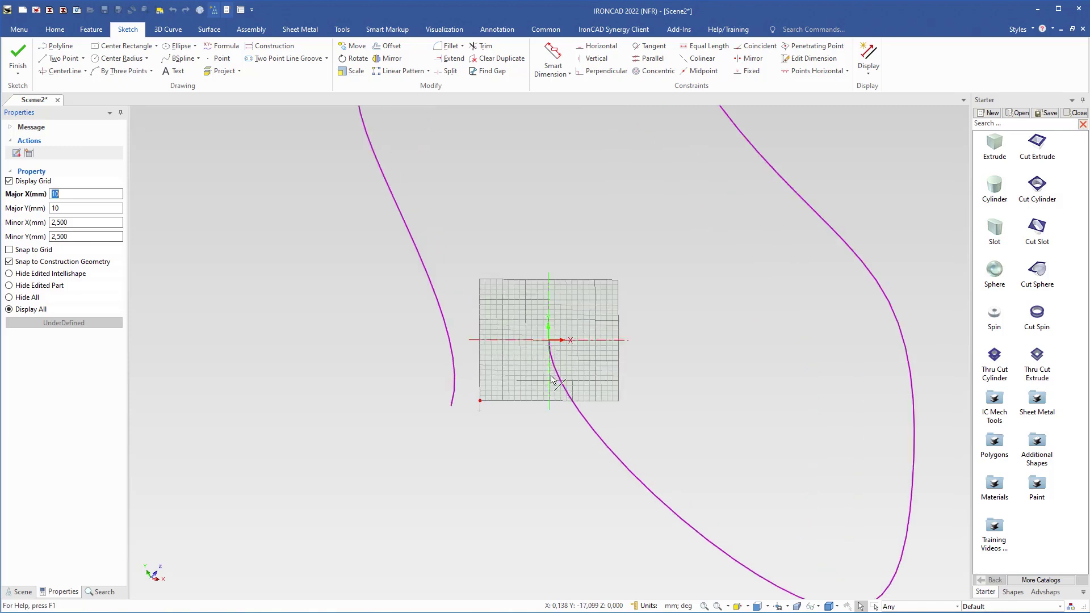
pyautogui.scroll(5, 573, 337)
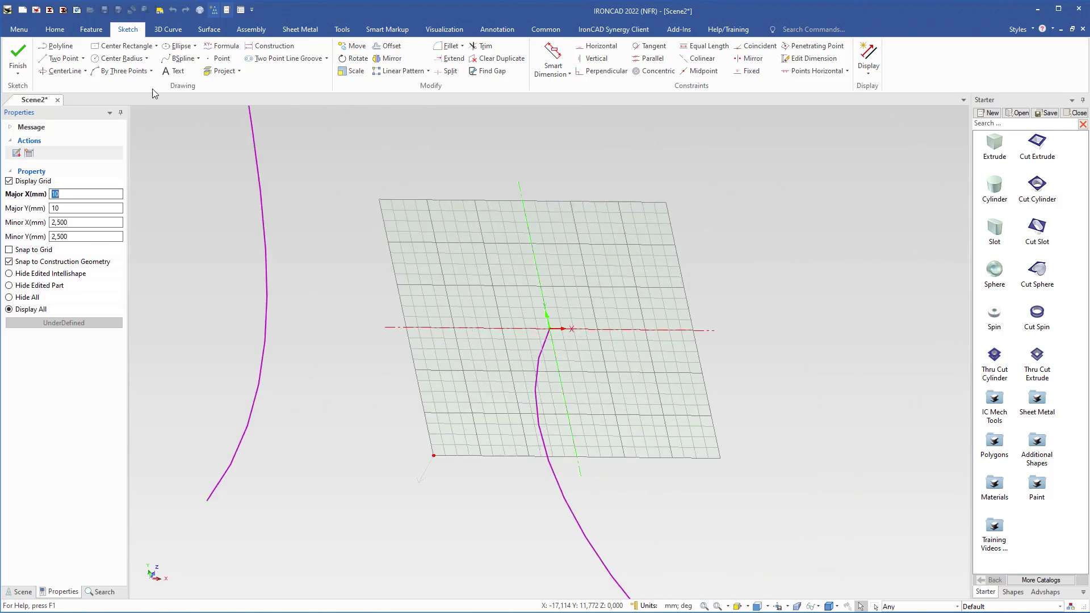
pyautogui.click(96, 59)
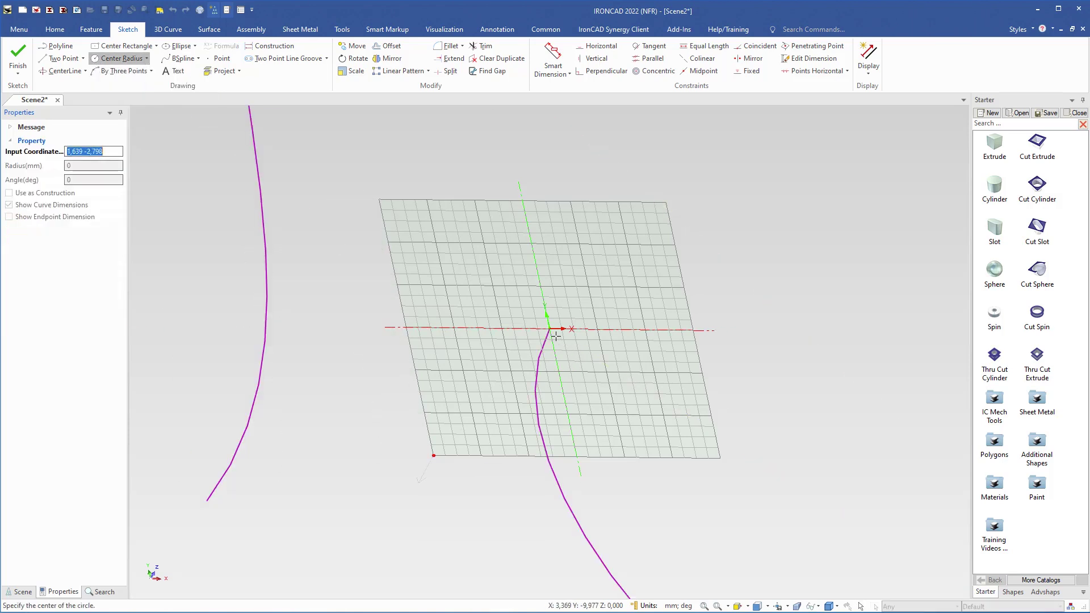
pyautogui.scroll(3, 555, 327)
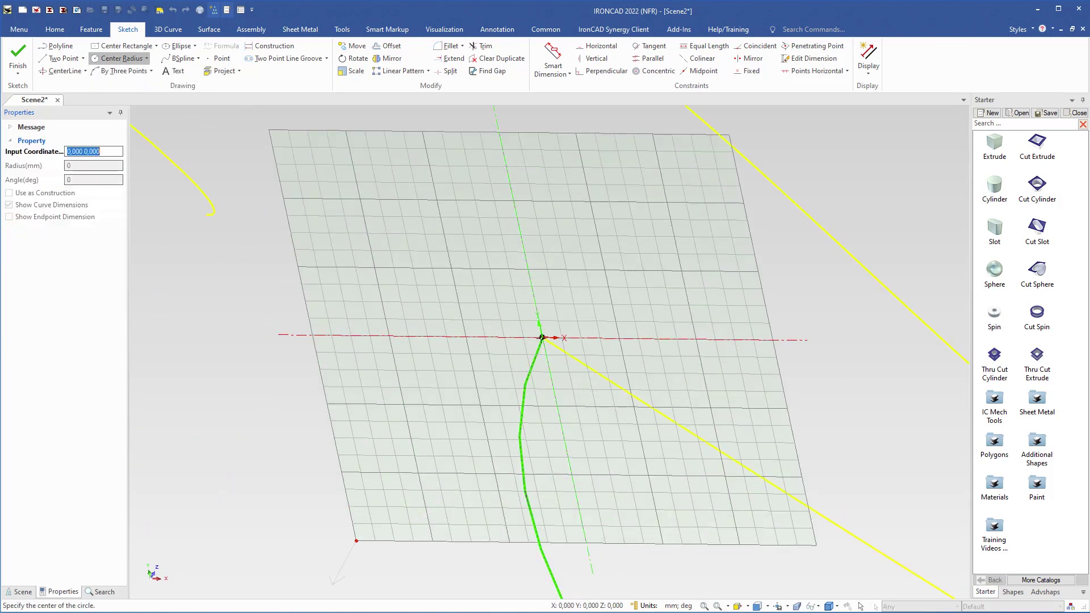
pyautogui.click(542, 338)
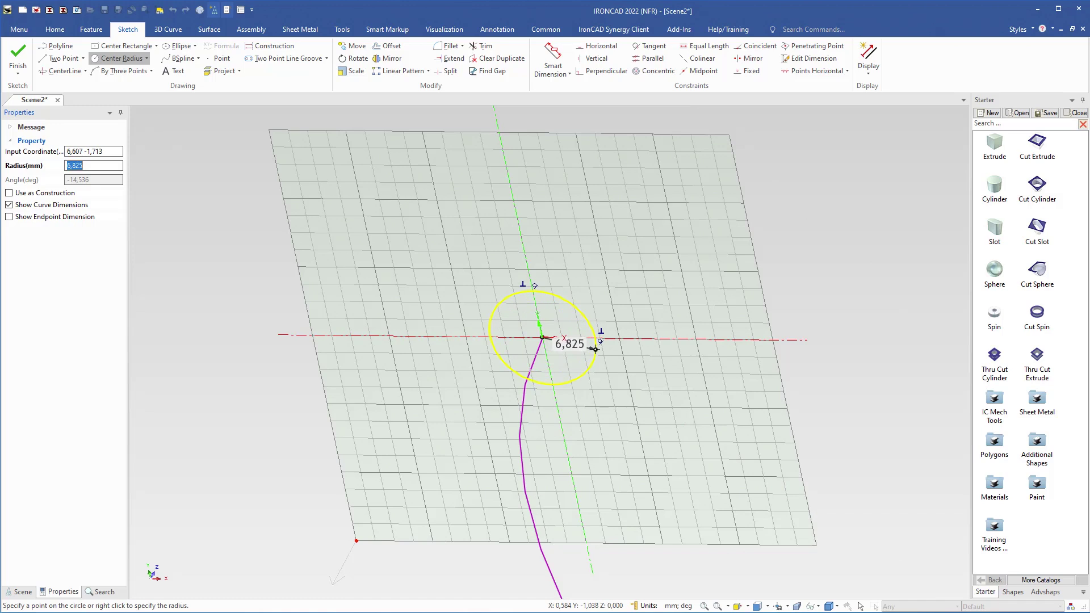
pyautogui.rightClick(588, 353)
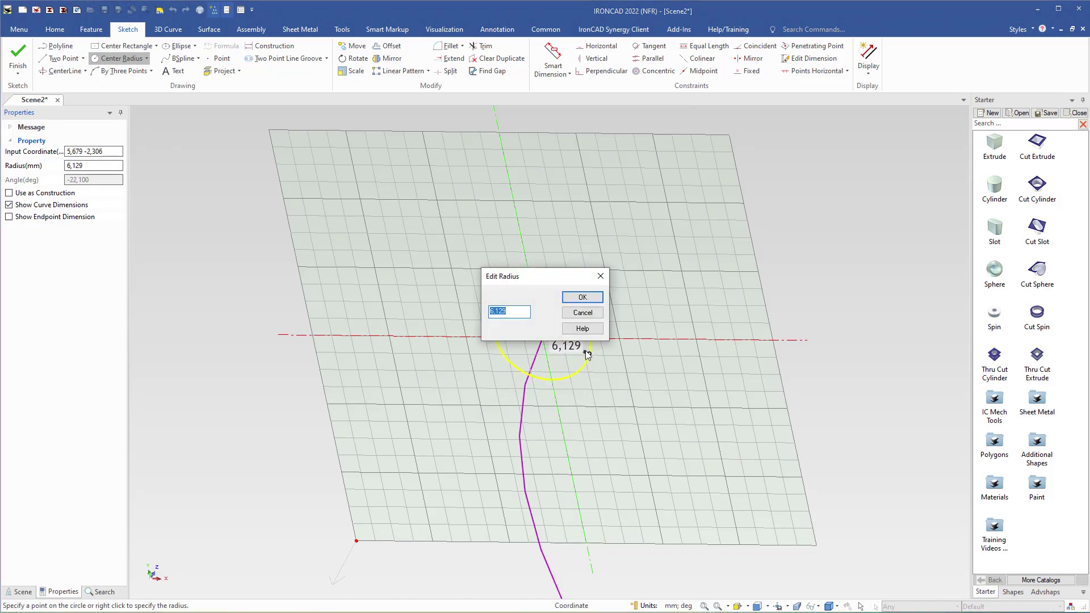
pyautogui.write('8')
pyautogui.press('Return')
pyautogui.scroll(-5, 581, 379)
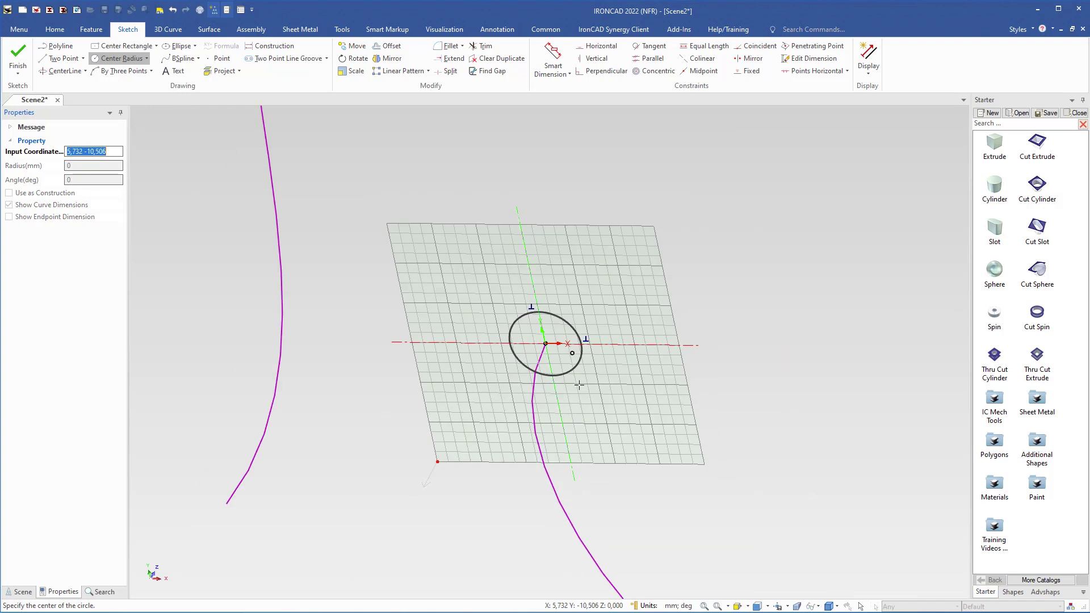
pyautogui.moveTo(581, 379)
pyautogui.mouseDown(button='middle')
pyautogui.moveTo(645, 394)
pyautogui.moveTo(649, 366)
pyautogui.mouseUp(button='middle')
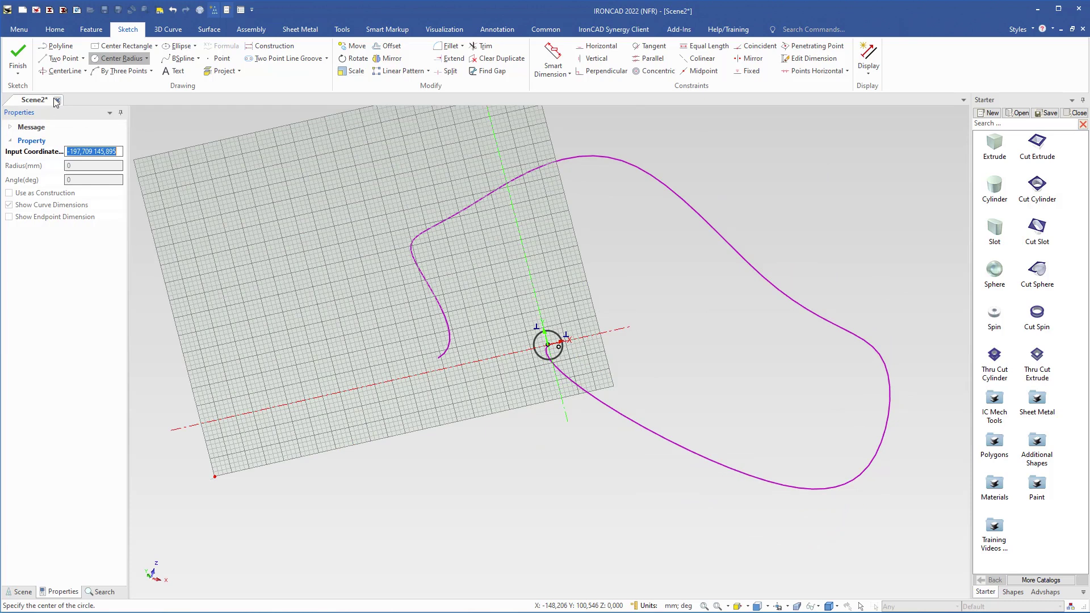
pyautogui.click(18, 56)
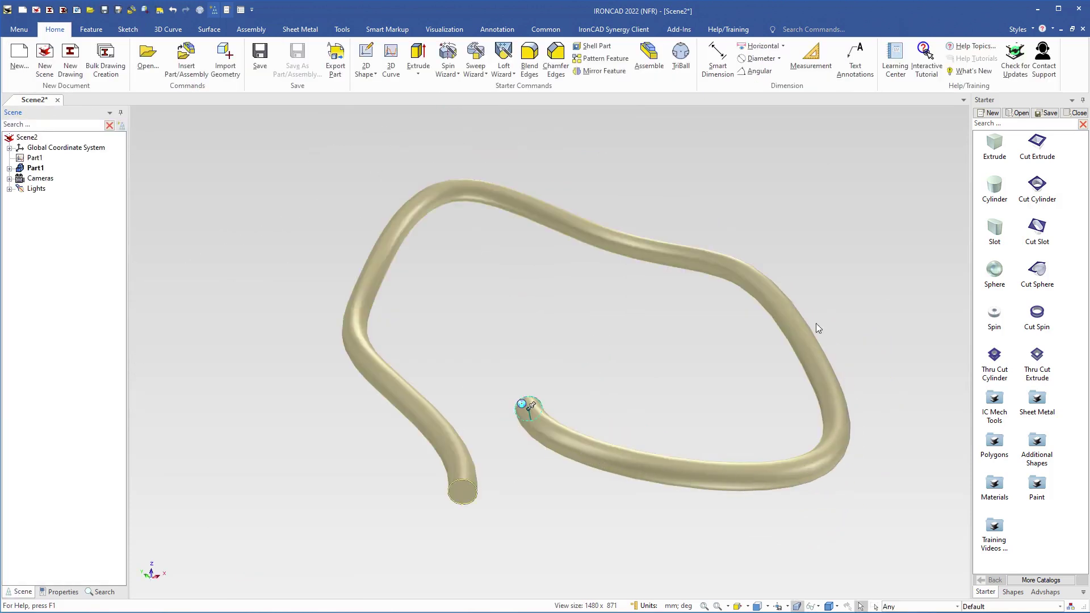
# Inspect the swept tube's start profile, open ends and overall shape from several angles.
pyautogui.moveTo(476, 373); pyautogui.dragTo(501, 384, button='middle')
pyautogui.scroll(2, 567, 419)
pyautogui.scroll(1, 567, 418)
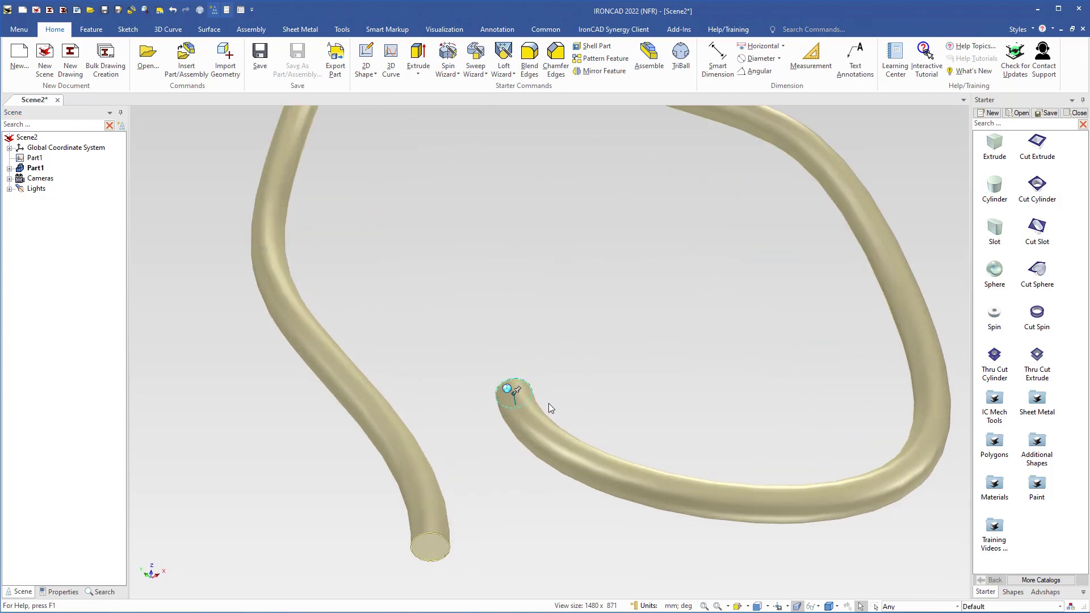
pyautogui.moveTo(540, 376)
pyautogui.mouseDown()
pyautogui.moveTo(577, 360)
pyautogui.moveTo(543, 378)
pyautogui.mouseUp()
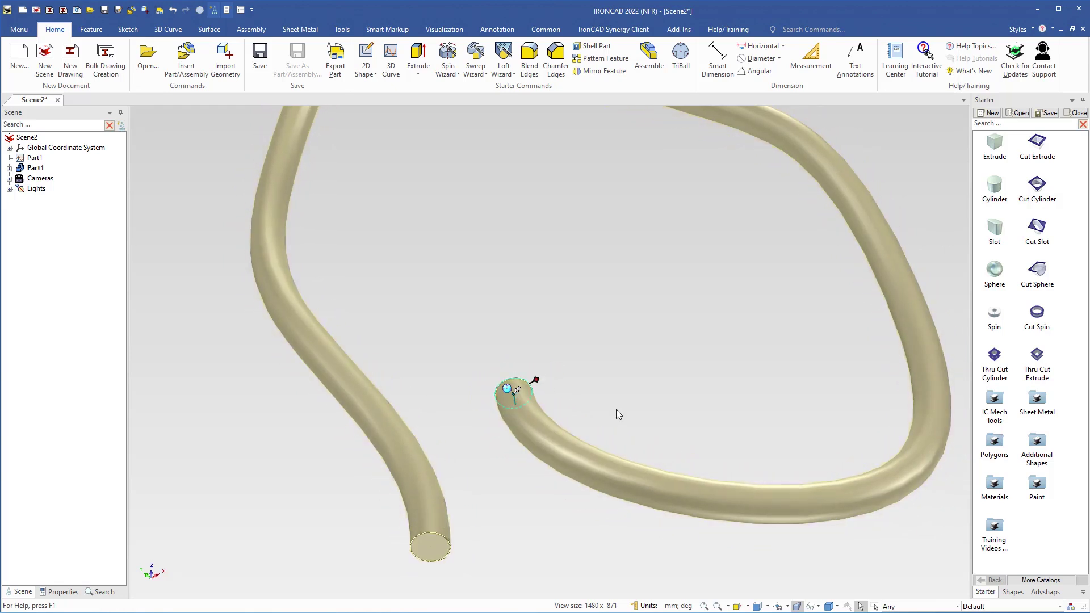
pyautogui.scroll(-3, 625, 394)
pyautogui.moveTo(625, 394)
pyautogui.mouseDown(button='middle')
pyautogui.moveTo(702, 335)
pyautogui.moveTo(632, 362)
pyautogui.moveTo(616, 381)
pyautogui.mouseUp(button='middle')
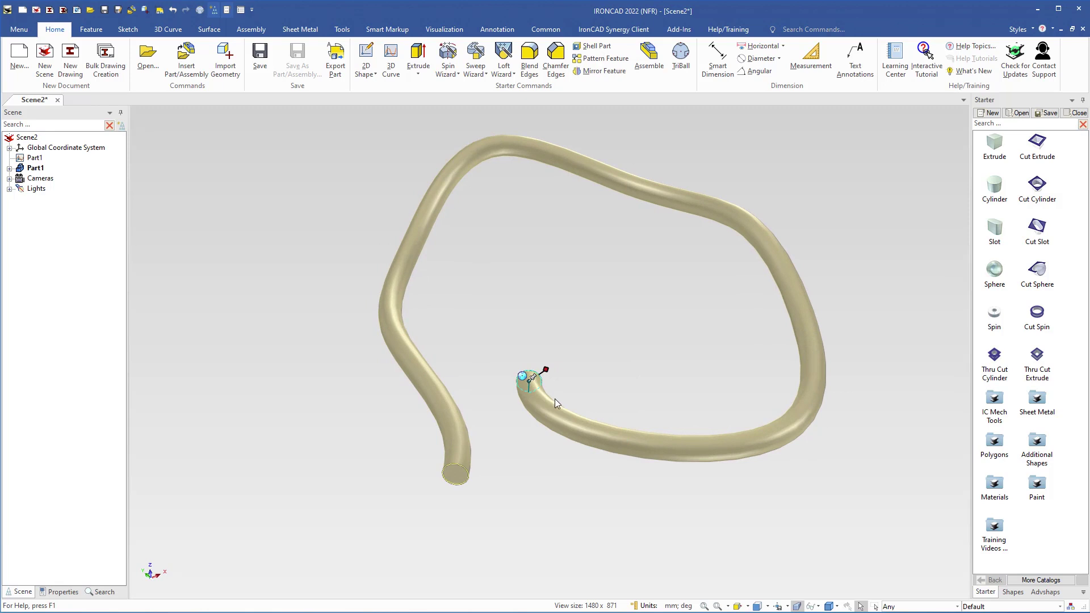
pyautogui.moveTo(526, 462); pyautogui.dragTo(548, 458, button='middle')
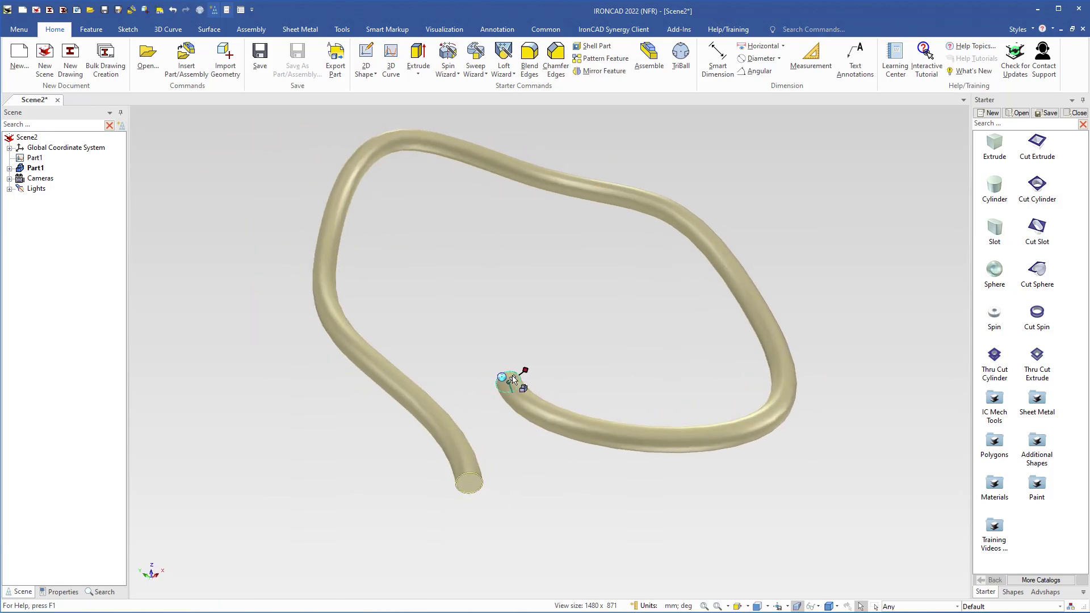
# Delete the swept part and the 3D spline curve from the scene.
pyautogui.click(522, 304)
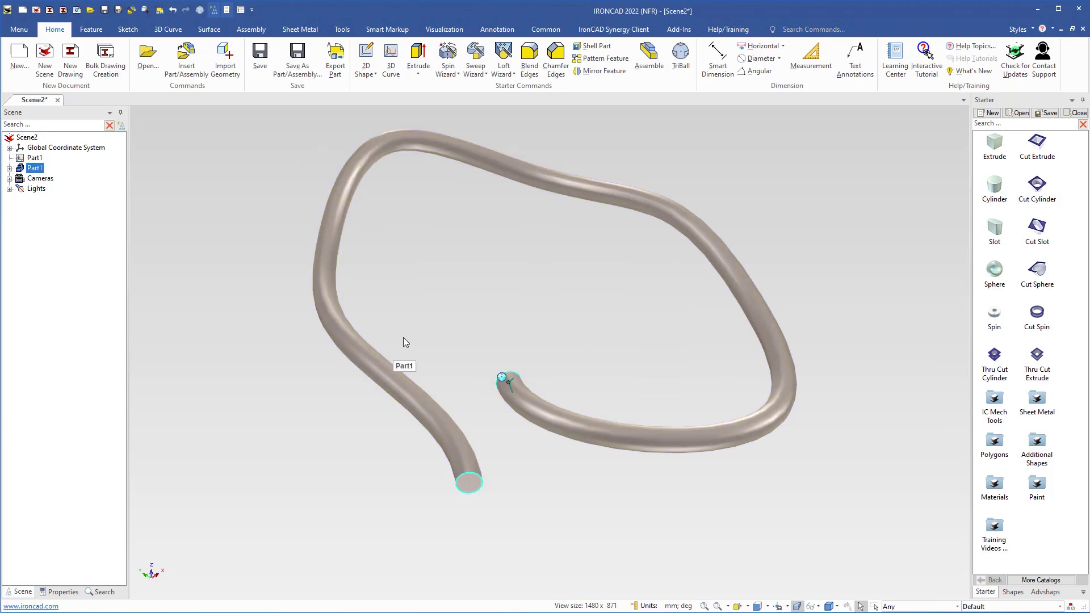
pyautogui.press('Delete')
pyautogui.click(360, 353)
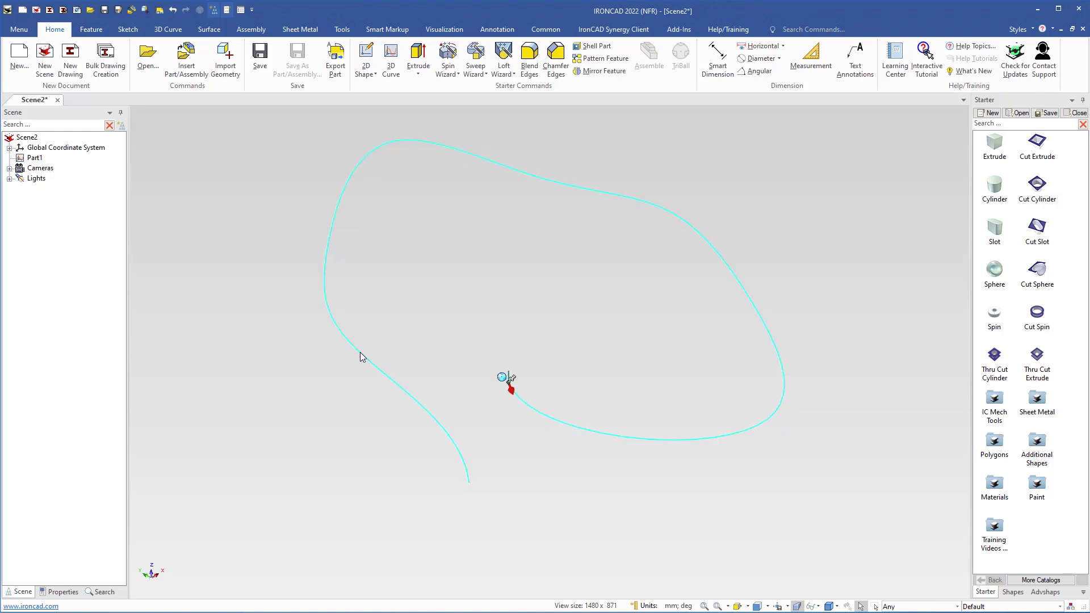
pyautogui.press('Delete')
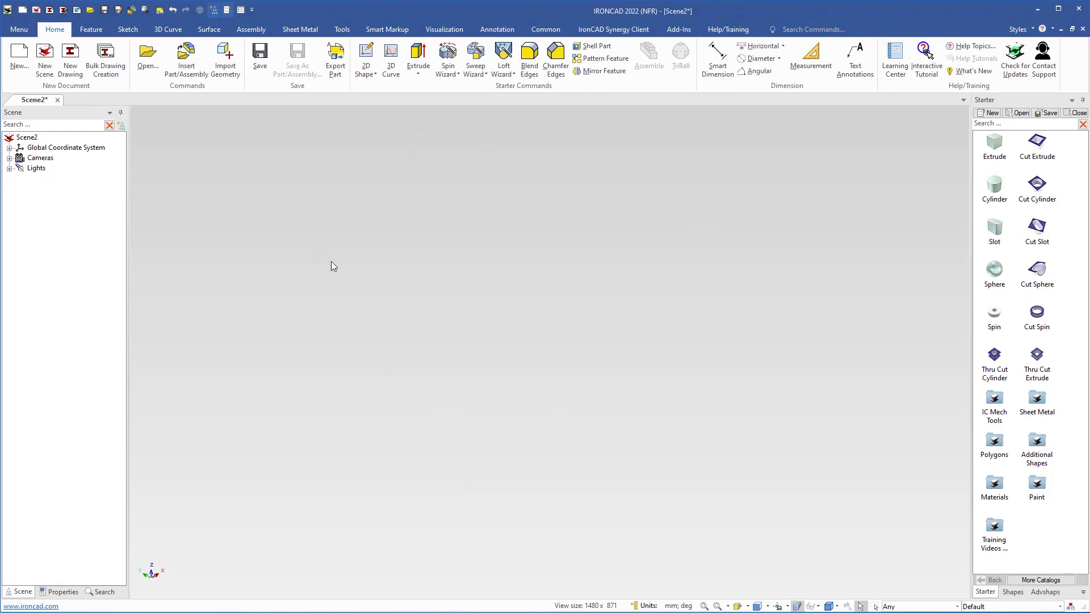
# Start a new 3D curve and draw a line from the origin 100 mm straight up along Z, using the TriBall.
pyautogui.click(168, 27)
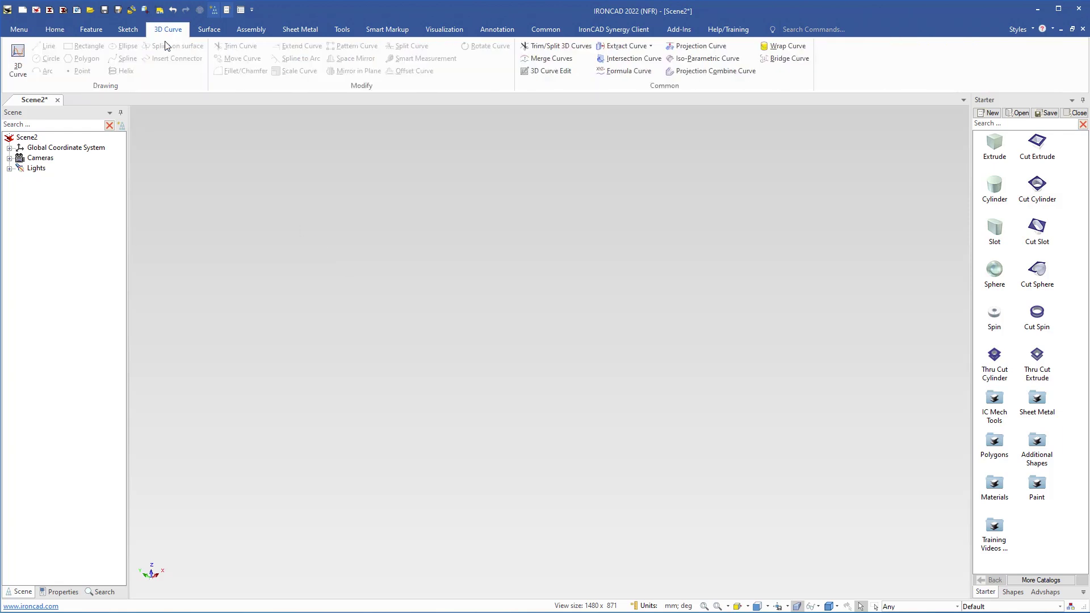
pyautogui.click(19, 61)
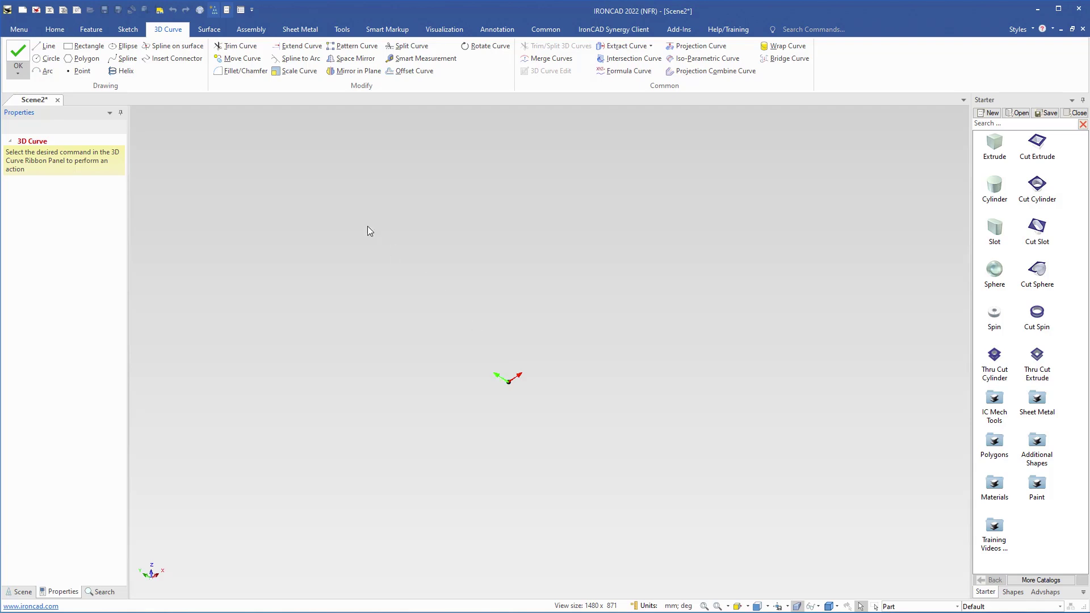
pyautogui.click(38, 47)
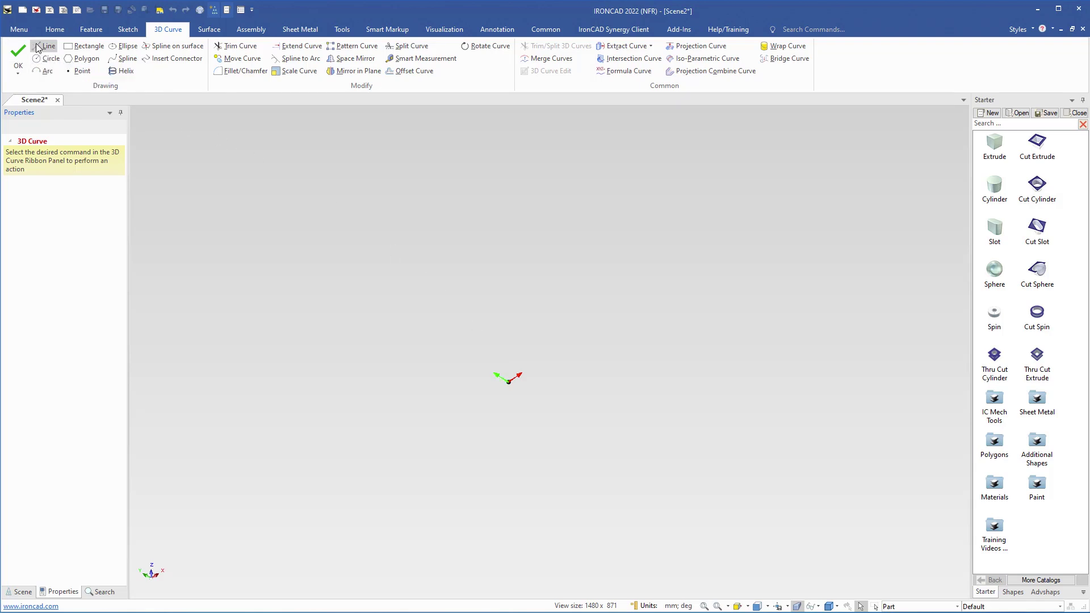
pyautogui.click(508, 383)
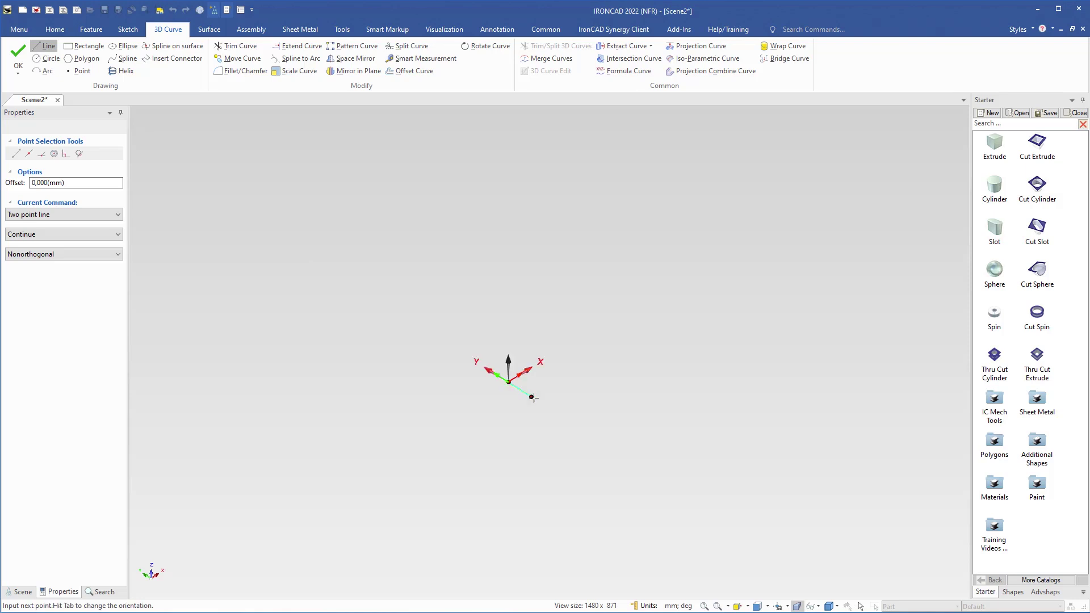
pyautogui.click(603, 426)
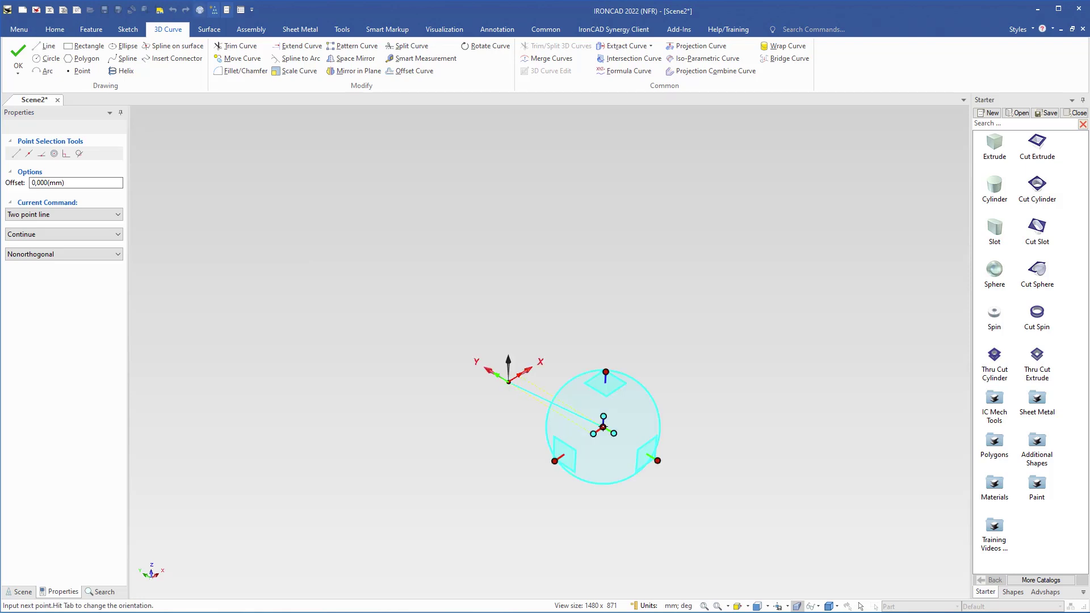
pyautogui.rightClick(606, 427)
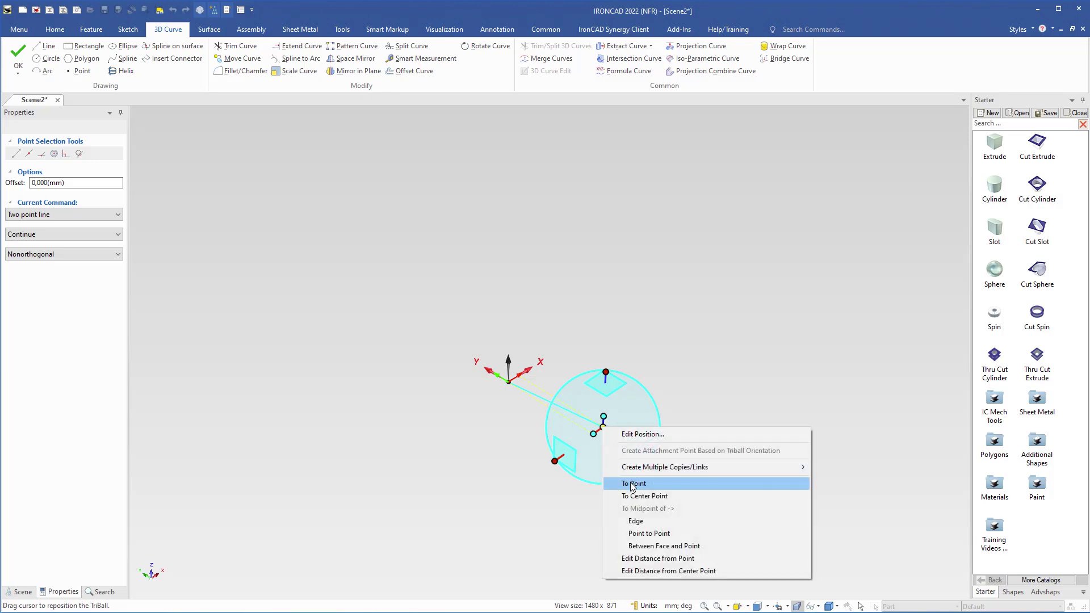
pyautogui.click(633, 483)
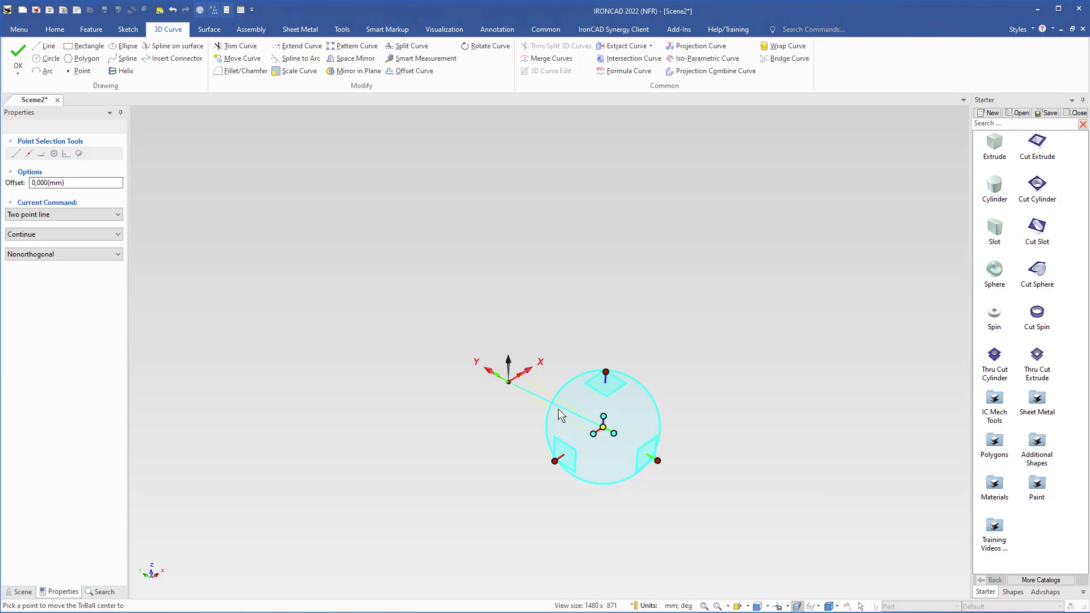
pyautogui.click(509, 382)
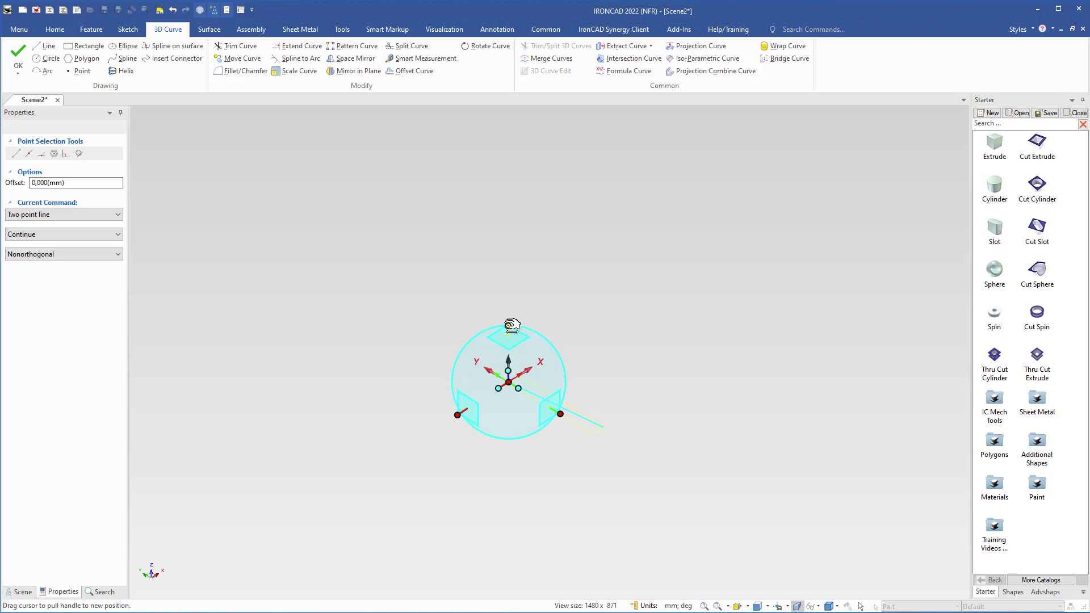
pyautogui.moveTo(512, 328); pyautogui.dragTo(516, 162)
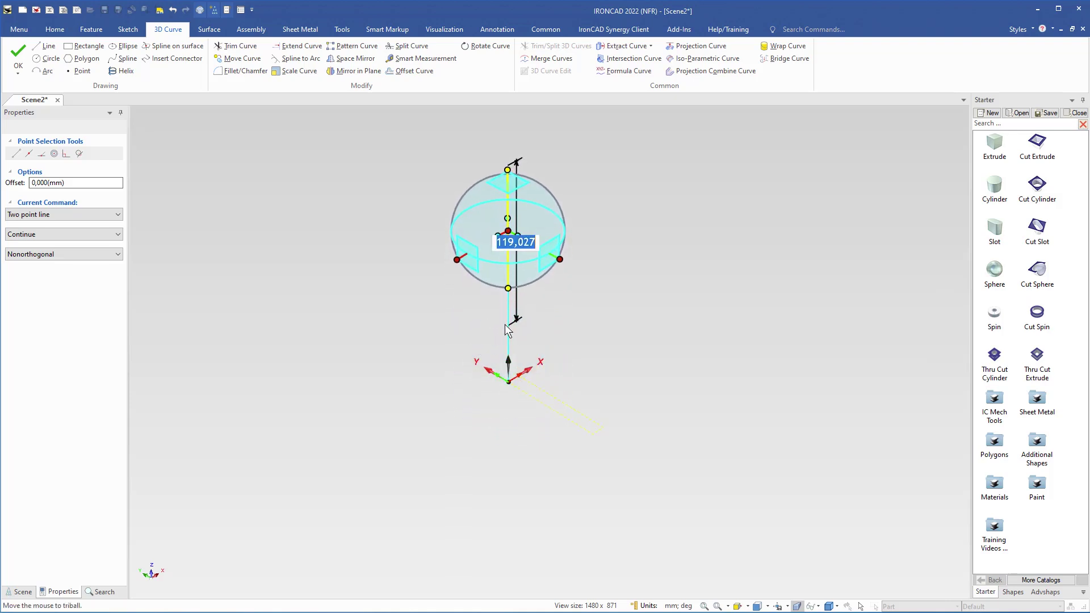
pyautogui.write('100')
pyautogui.press('Return')
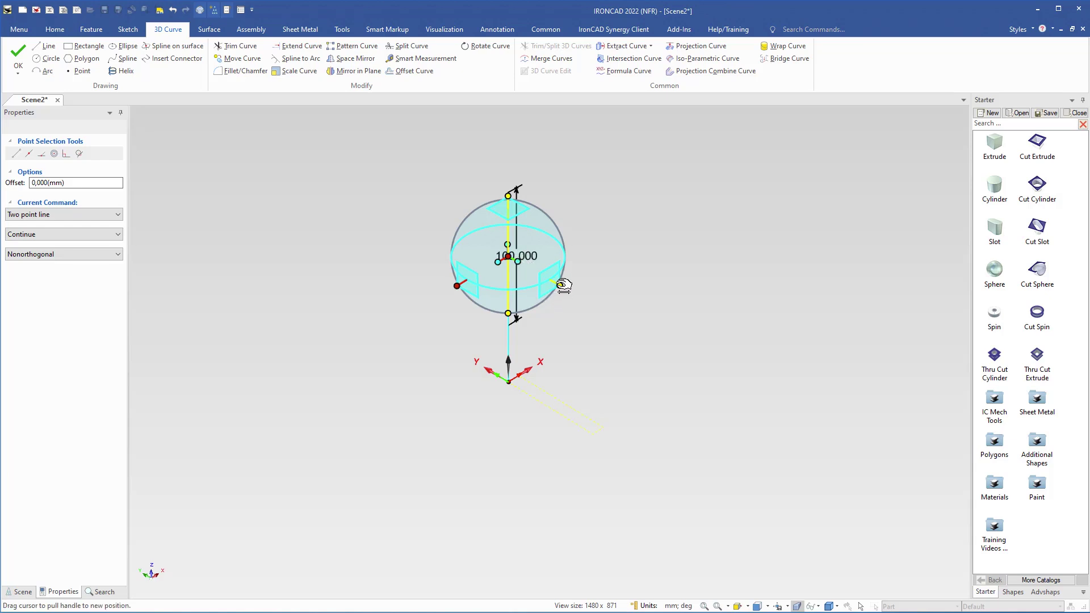
# Extend the 3D line with a 100 mm segment along negative Y followed by a 100 mm segment along X.
pyautogui.moveTo(563, 285); pyautogui.dragTo(735, 384)
pyautogui.click(536, 262)
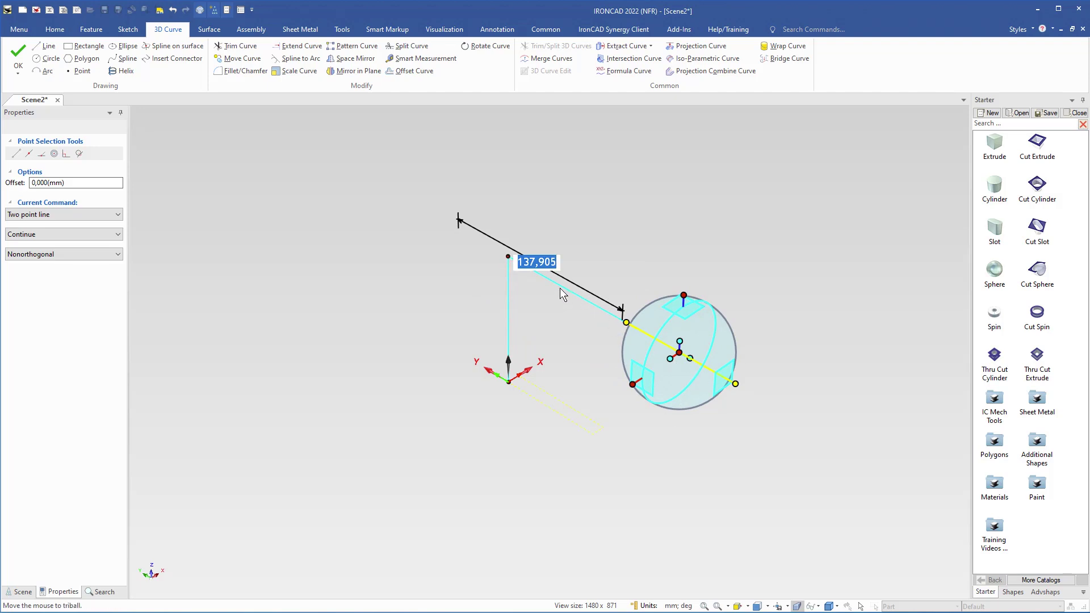
pyautogui.write('100')
pyautogui.press('Return')
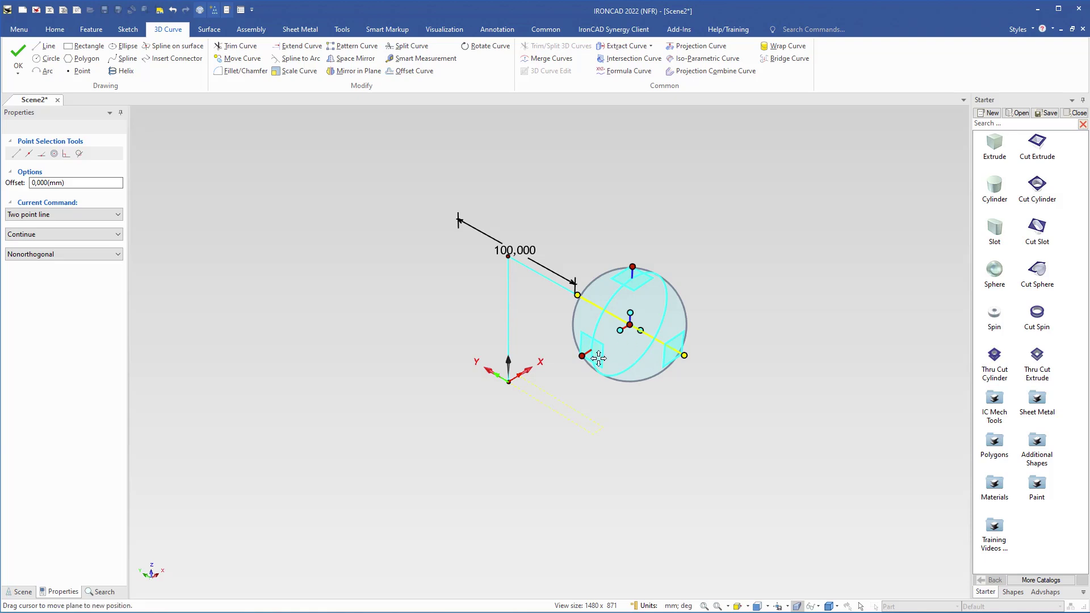
pyautogui.moveTo(584, 356); pyautogui.dragTo(703, 276)
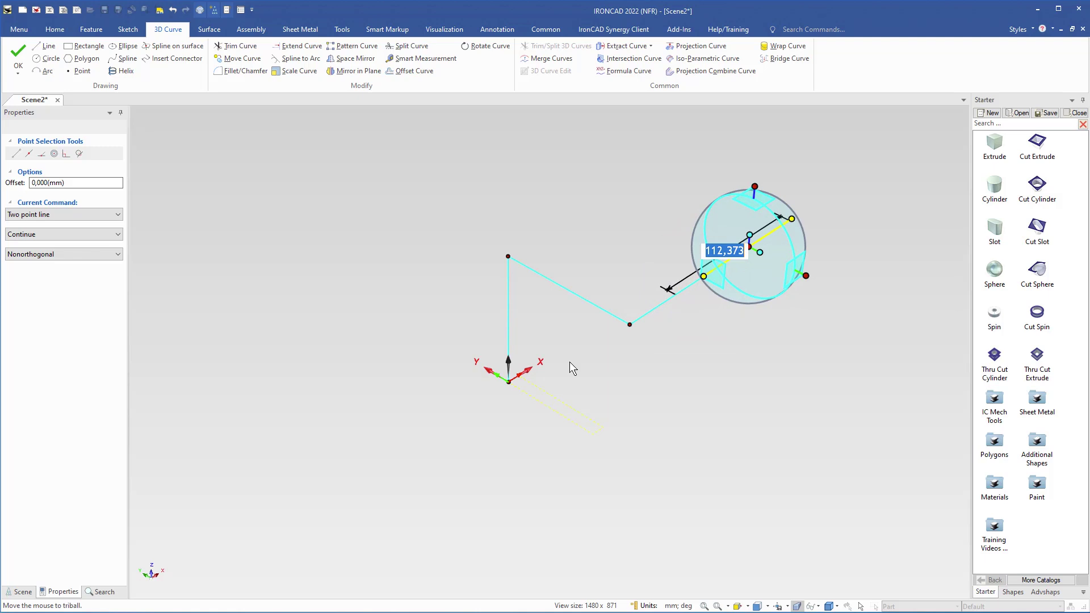
pyautogui.write('100')
pyautogui.press('Return')
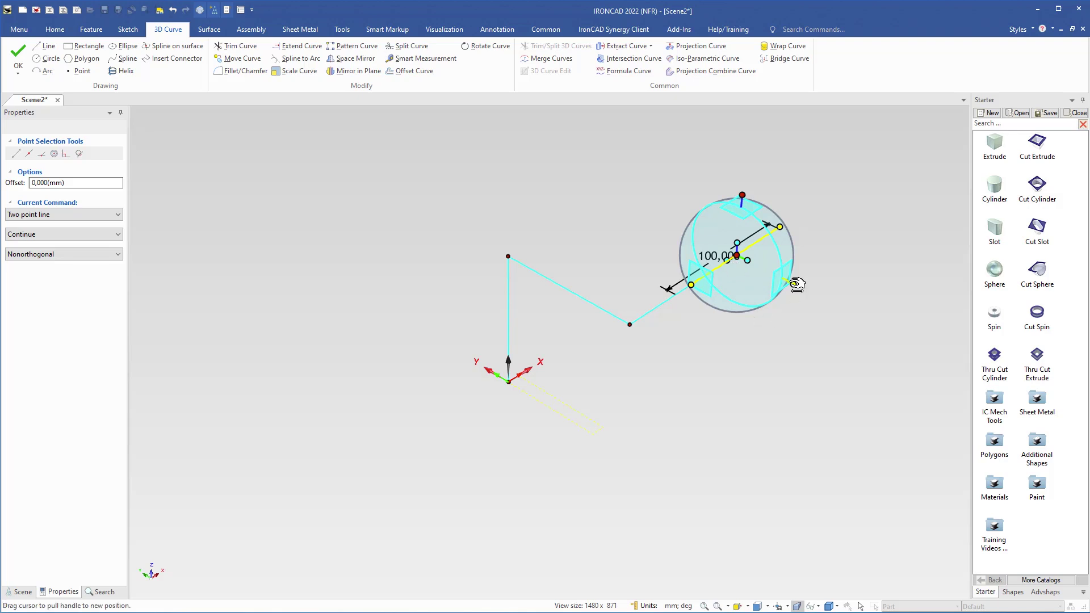
pyautogui.moveTo(795, 283); pyautogui.dragTo(806, 308)
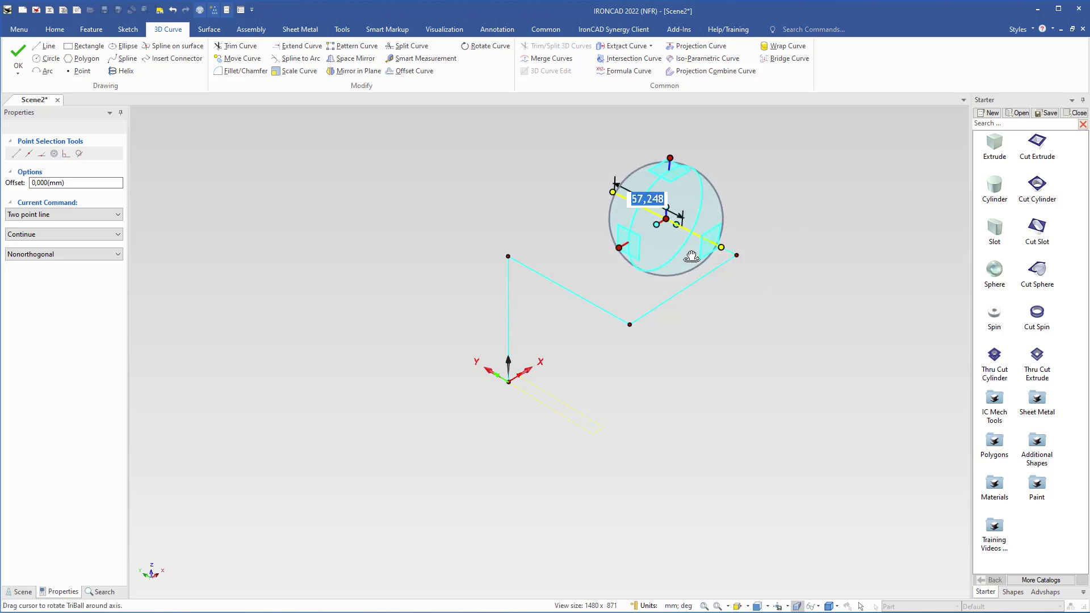
pyautogui.press('space')
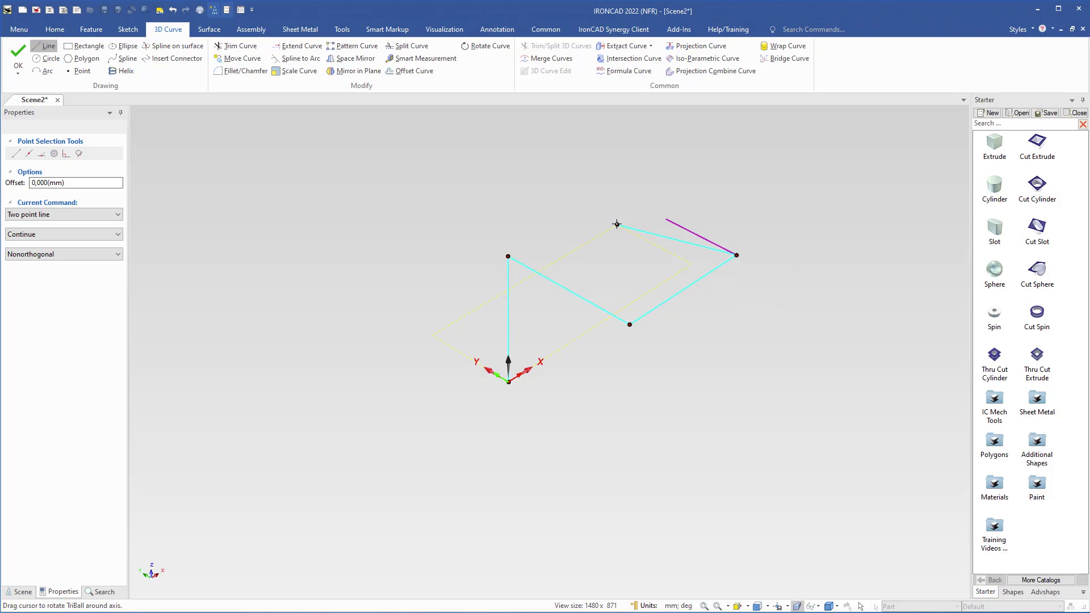
pyautogui.press('Escape')
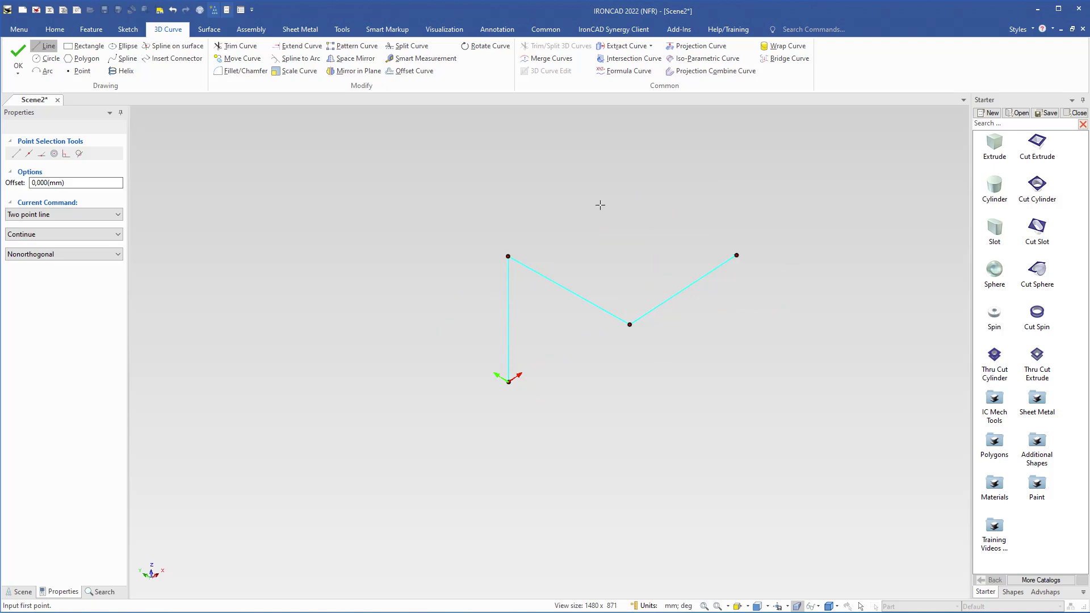
pyautogui.press('Escape')
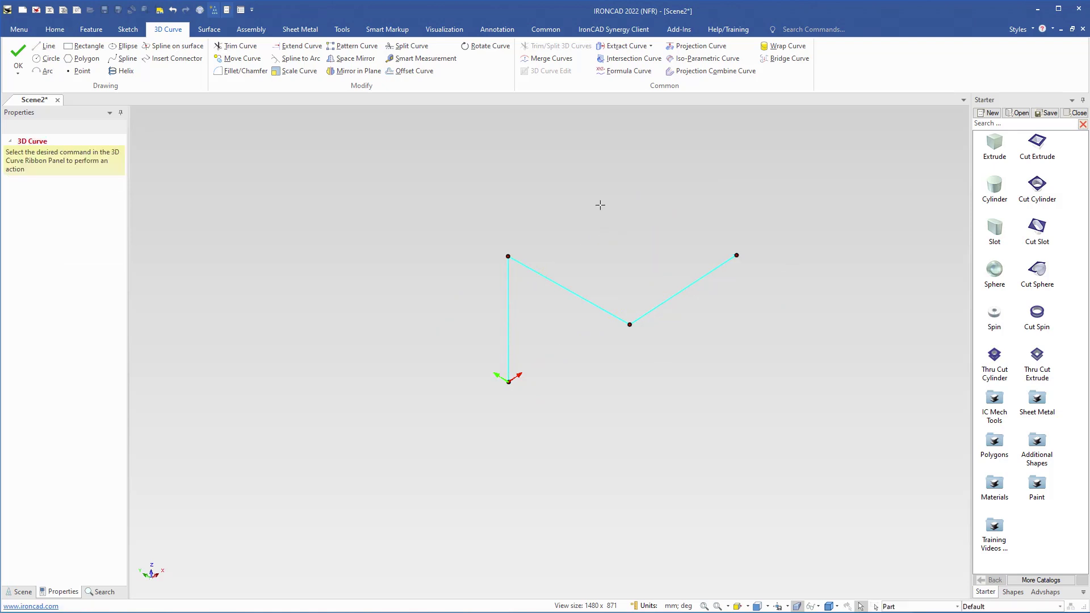
# Round both corners of the 3D line path with 35 mm arc fillets and finish the 3D curve.
pyautogui.moveTo(541, 357); pyautogui.dragTo(557, 295, button='middle')
pyautogui.click(222, 72)
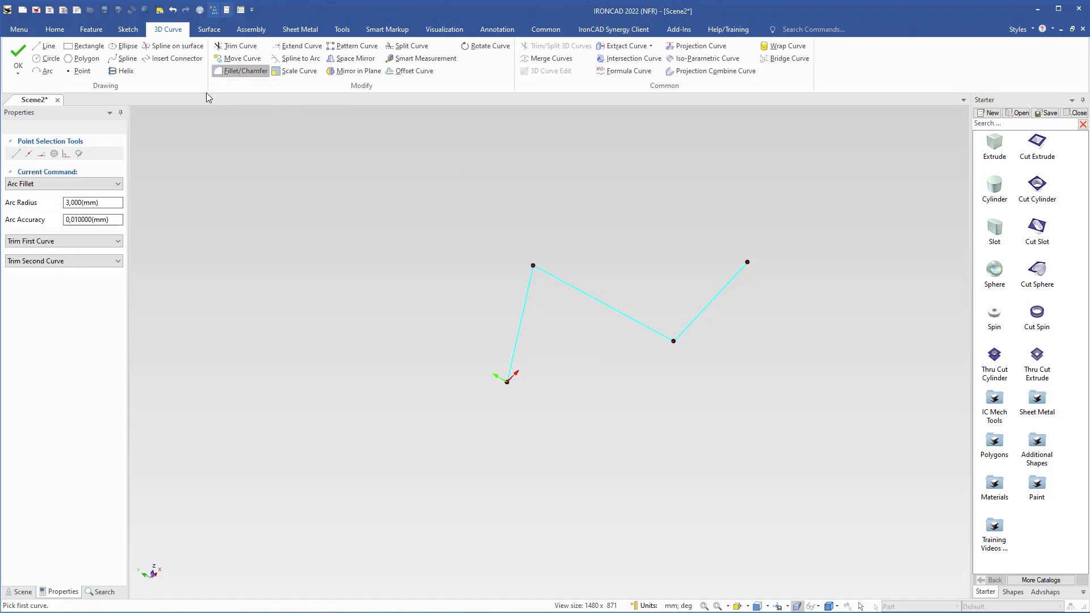
pyautogui.moveTo(111, 203); pyautogui.dragTo(48, 201)
pyautogui.write('35')
pyautogui.click(555, 278)
pyautogui.click(528, 292)
pyautogui.click(650, 333)
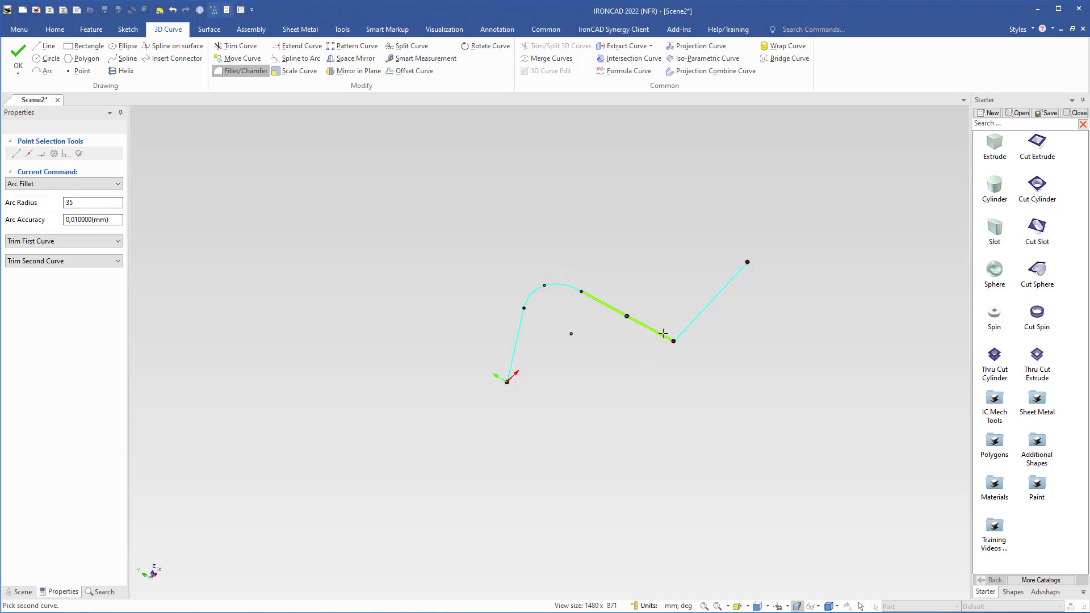
pyautogui.click(689, 325)
pyautogui.moveTo(676, 341); pyautogui.dragTo(503, 337, button='middle')
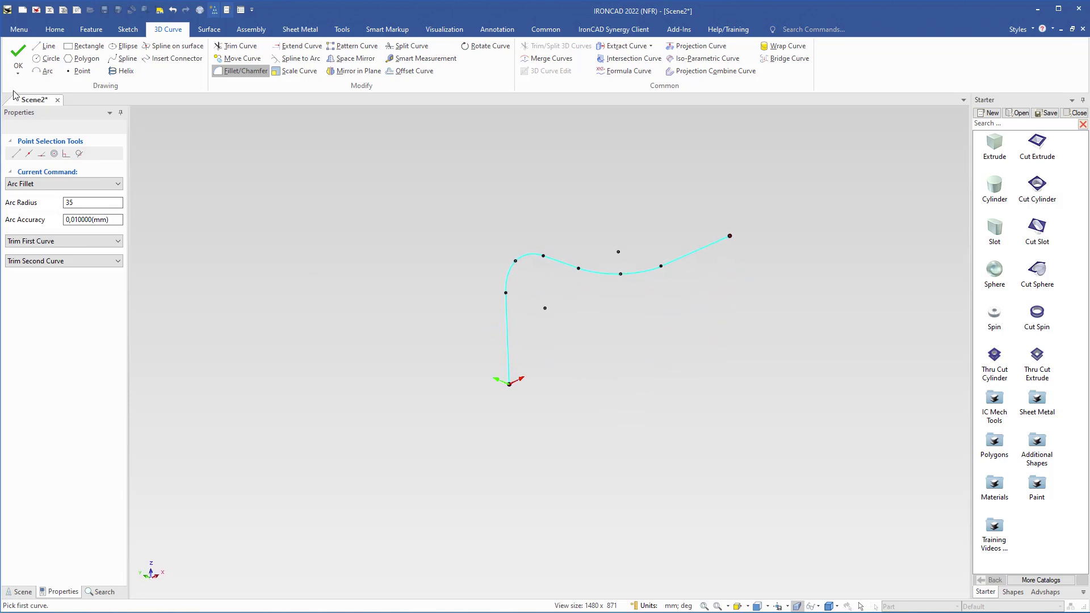
pyautogui.click(19, 57)
# Start a new sweep and place its cross-section sketch plane at the path's start point using the Point plane type.
pyautogui.moveTo(549, 348); pyautogui.dragTo(551, 391, button='middle')
pyautogui.scroll(2, 551, 390)
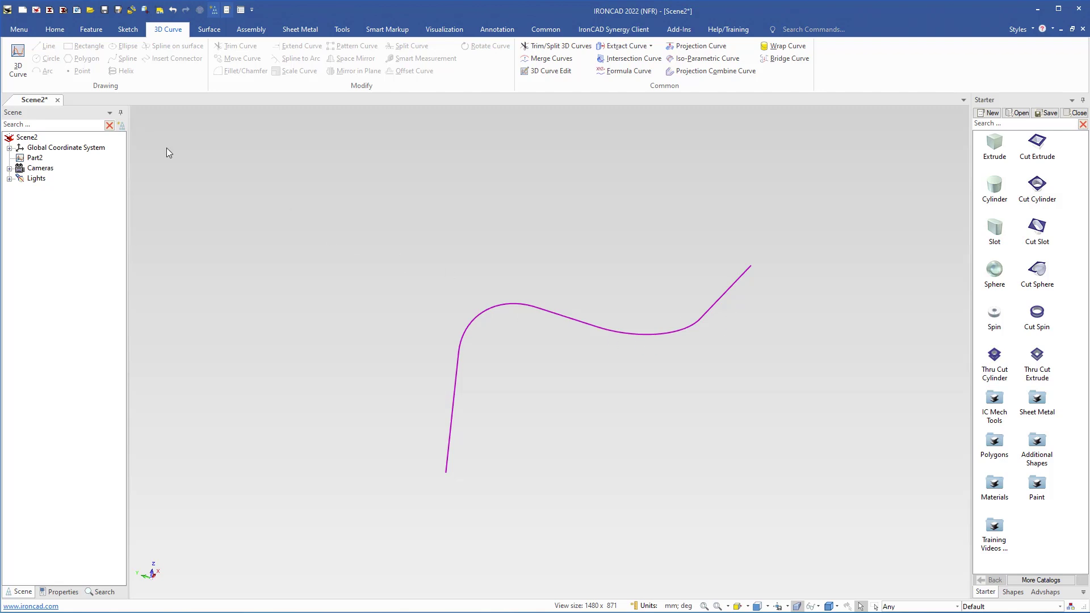
pyautogui.click(54, 30)
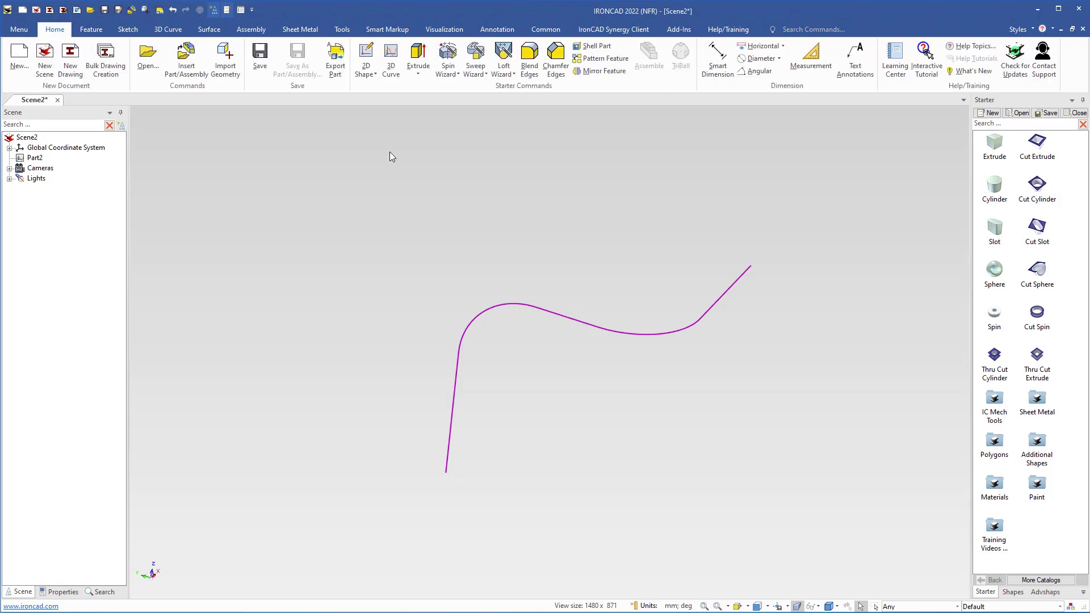
pyautogui.click(476, 74)
pyautogui.click(485, 100)
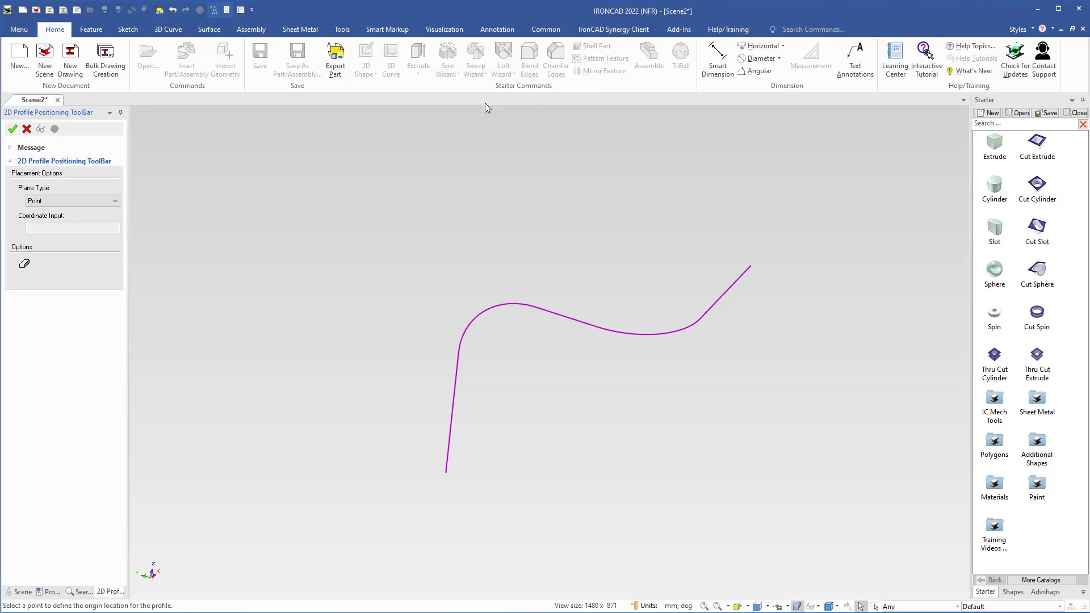
pyautogui.click(460, 336)
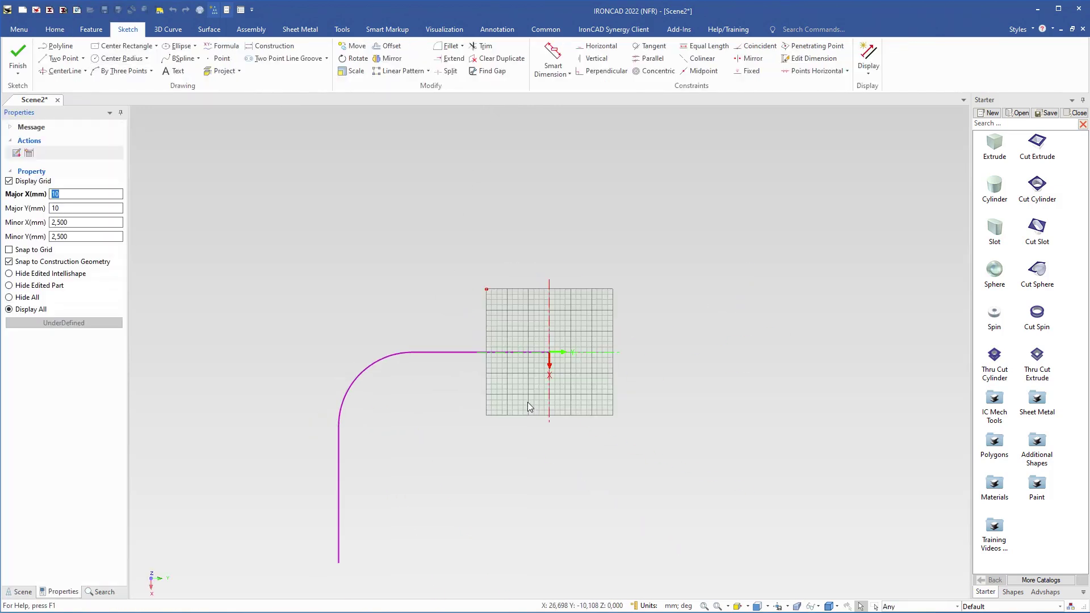
pyautogui.moveTo(528, 407)
pyautogui.mouseDown(button='middle')
pyautogui.moveTo(530, 394)
pyautogui.moveTo(457, 440)
pyautogui.moveTo(601, 487)
pyautogui.moveTo(623, 319)
pyautogui.moveTo(596, 329)
pyautogui.moveTo(608, 365)
pyautogui.mouseUp(button='middle')
pyautogui.scroll(3, 610, 352)
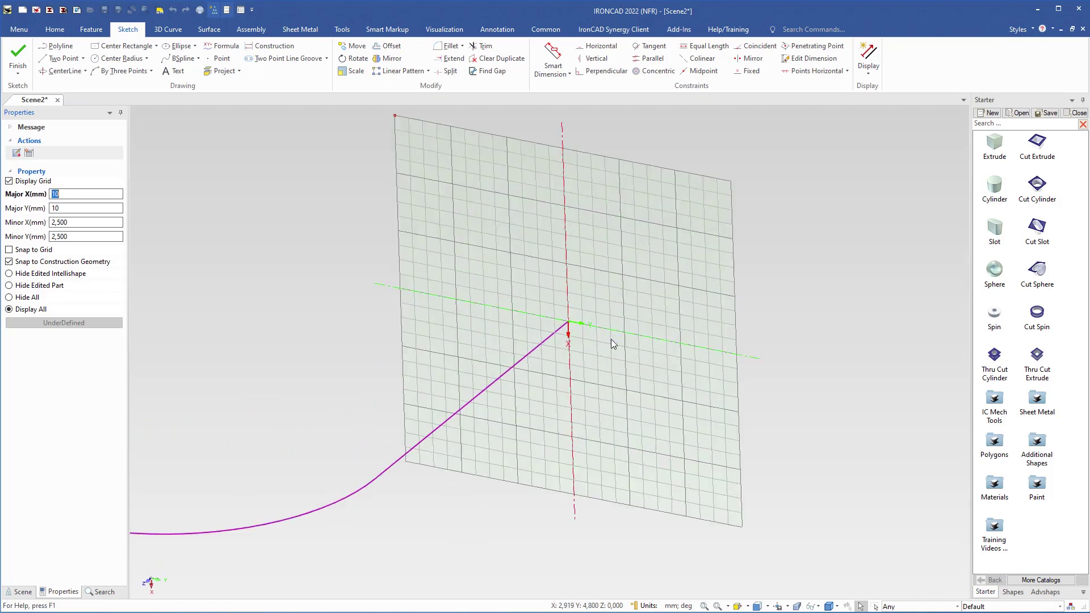
pyautogui.scroll(2, 611, 339)
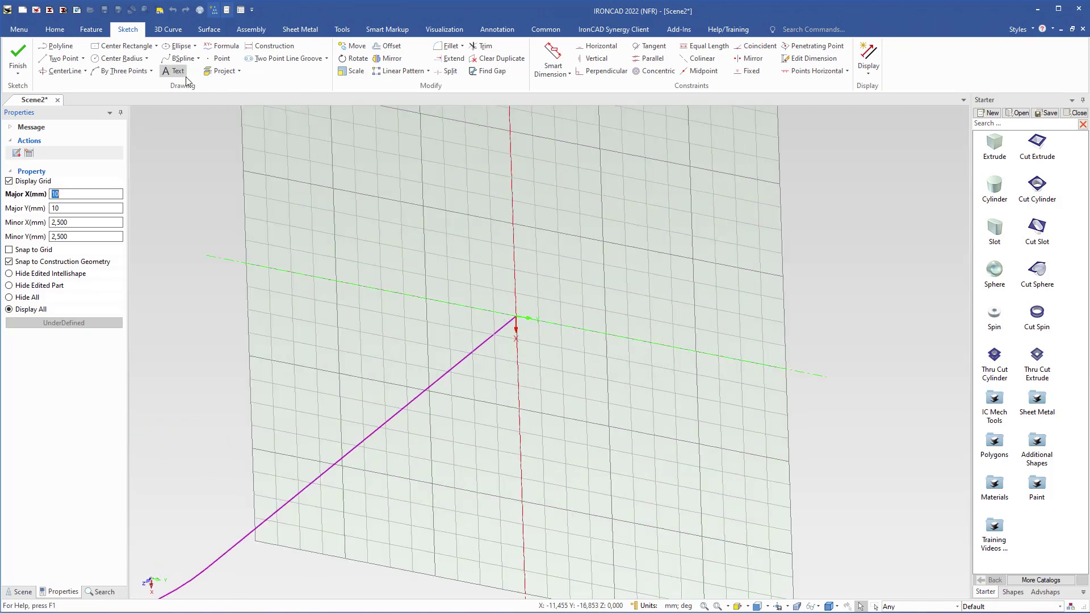
# Sketch a section circle of 20 mm radius centred on the sketch origin and finish the sketch for the sweep.
pyautogui.click(120, 58)
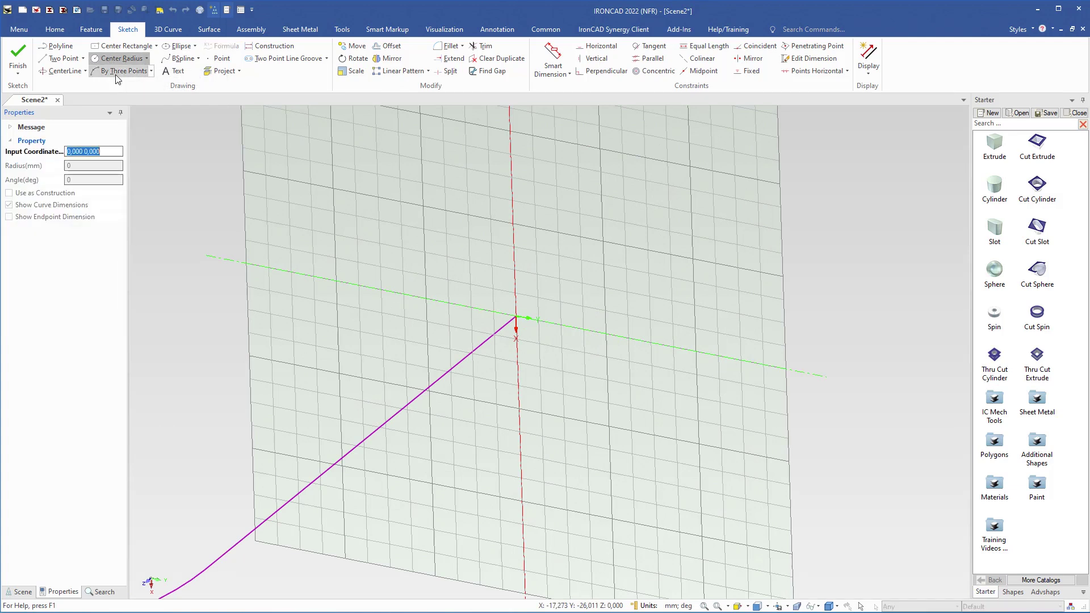
pyautogui.click(515, 317)
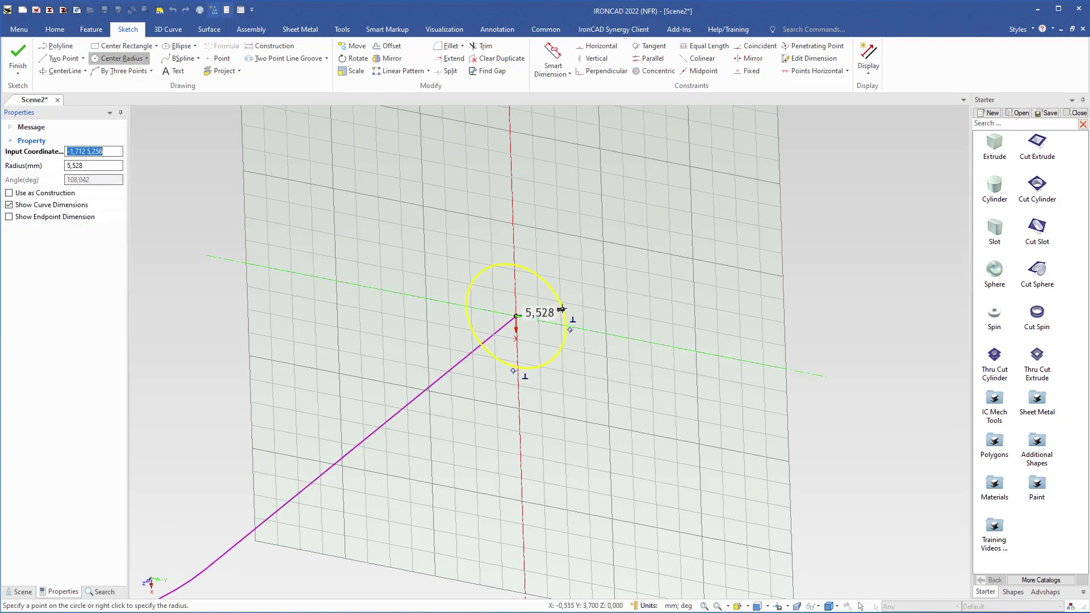
pyautogui.rightClick(583, 304)
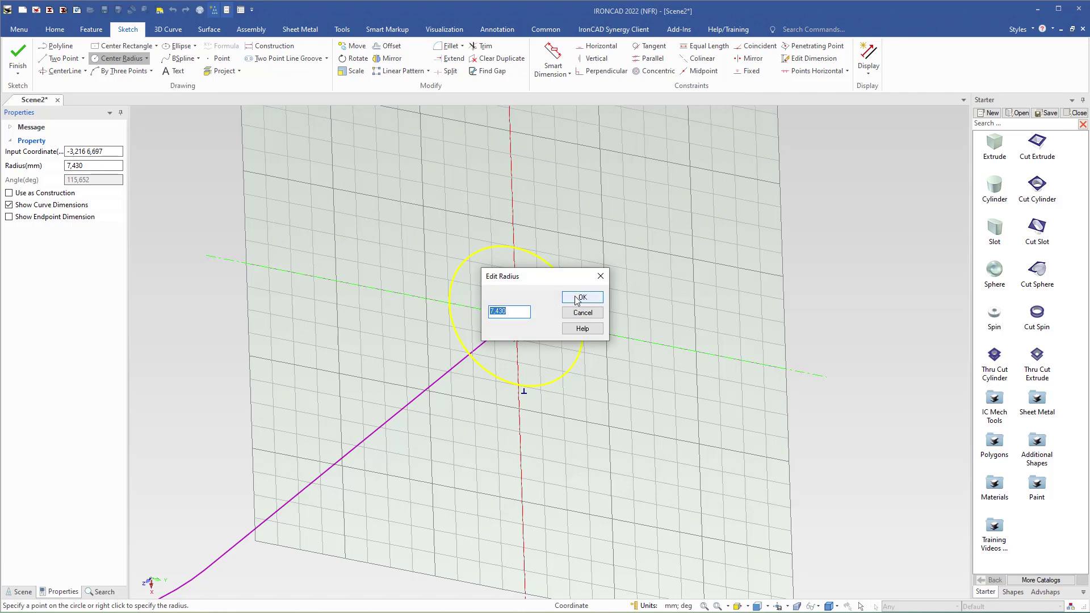
pyautogui.write('20')
pyautogui.click(581, 298)
pyautogui.scroll(-5, 577, 300)
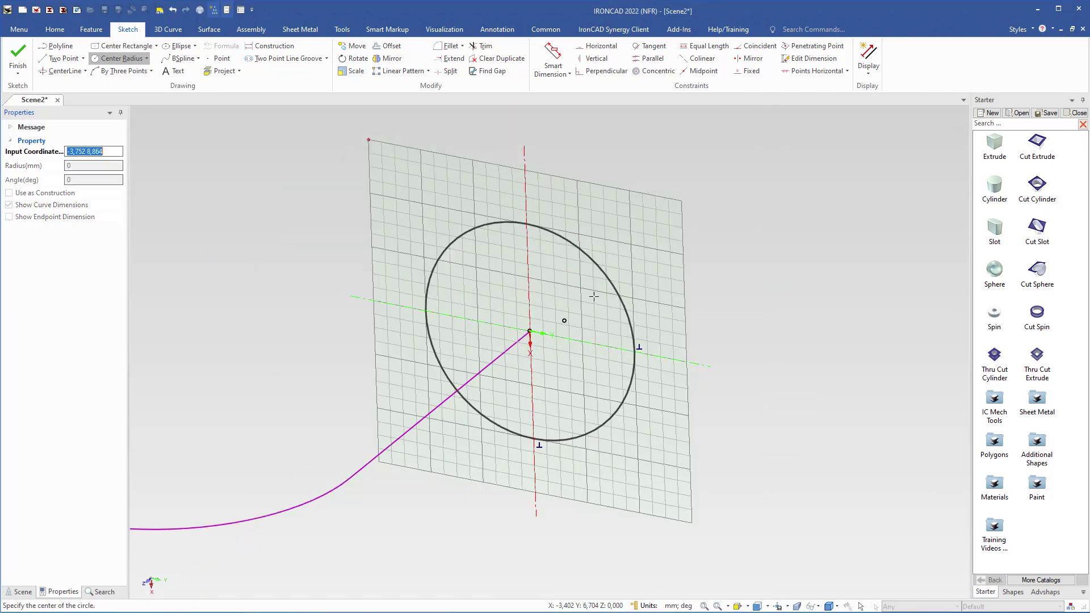
pyautogui.click(18, 57)
# Shell the swept solid to the inside with 2 mm thickness, leaving both circular end faces open.
pyautogui.moveTo(530, 427); pyautogui.dragTo(504, 377, button='middle')
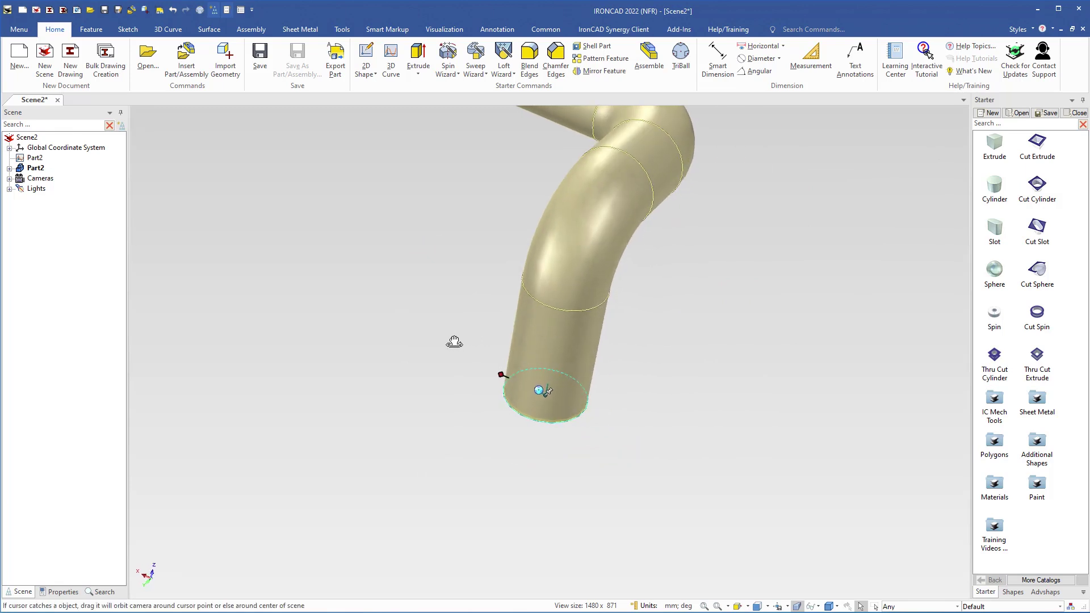
pyautogui.keyDown('shift'); pyautogui.moveTo(455, 336); pyautogui.dragTo(594, 311, button='middle'); pyautogui.keyUp('shift')
pyautogui.click(569, 317)
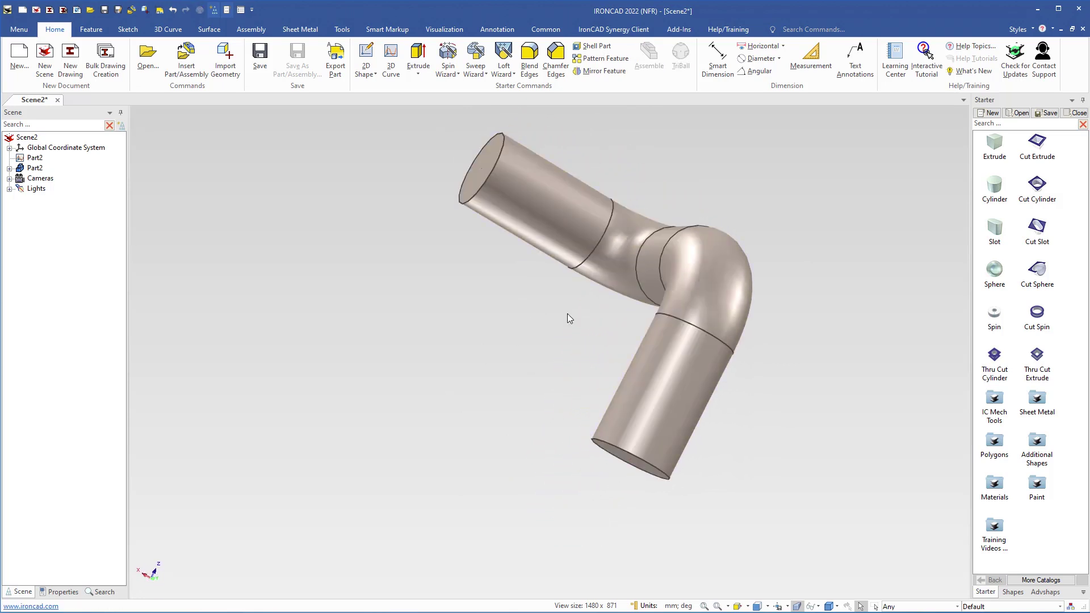
pyautogui.click(594, 46)
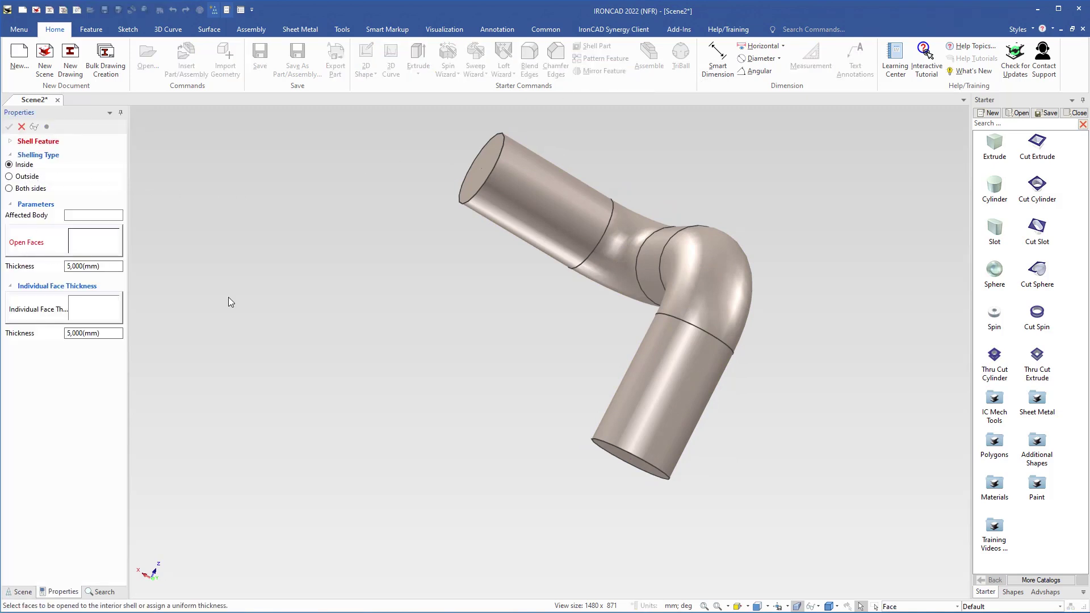
pyautogui.click(481, 179)
pyautogui.moveTo(481, 179); pyautogui.dragTo(594, 389, button='middle')
pyautogui.click(622, 428)
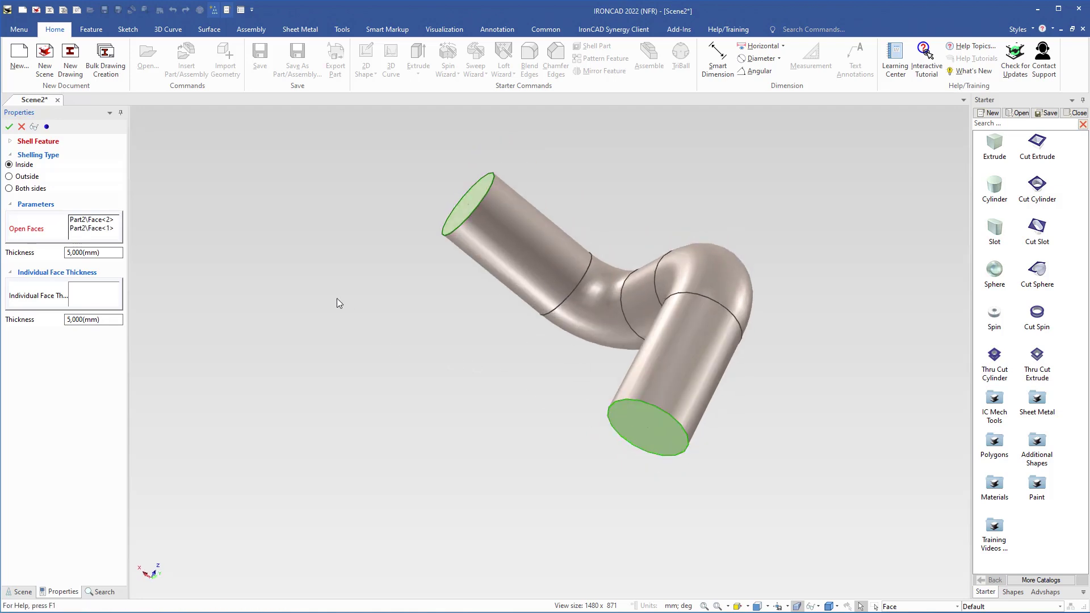
pyautogui.moveTo(101, 253); pyautogui.dragTo(43, 253)
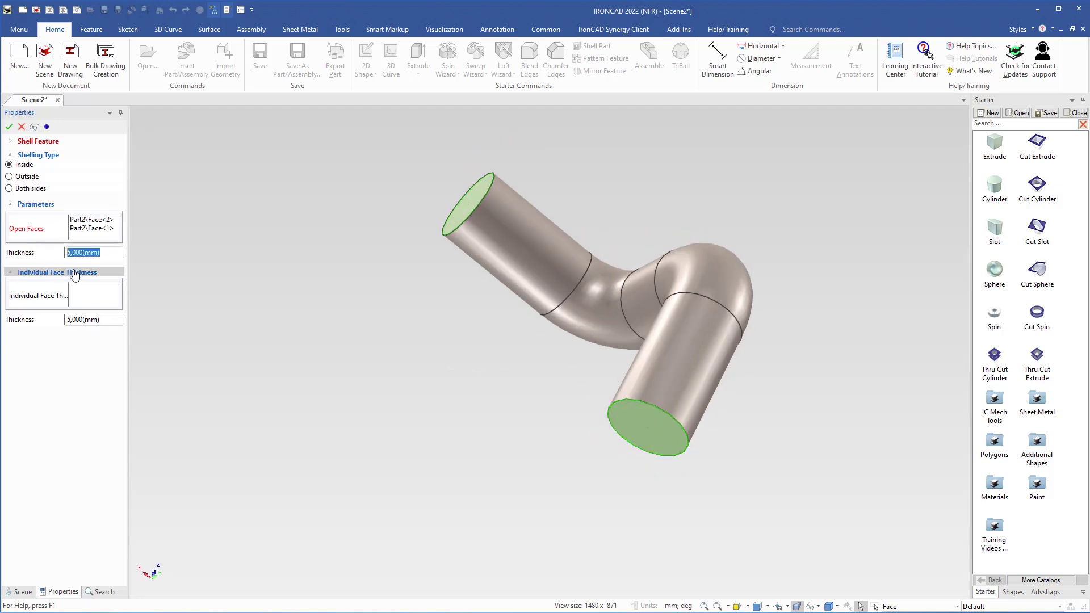
pyautogui.write('2')
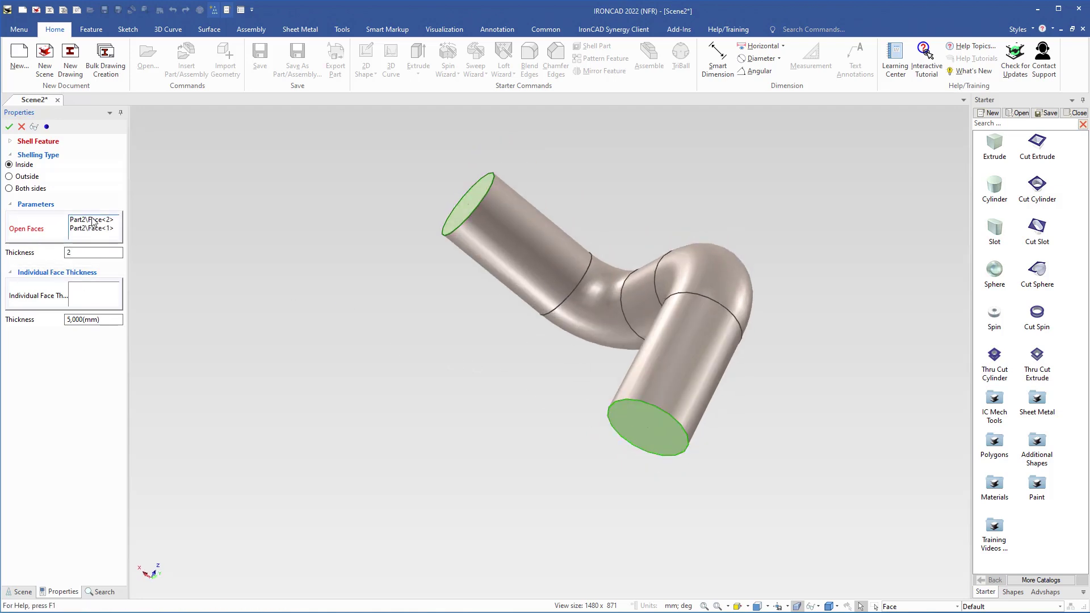
pyautogui.click(10, 126)
# Edit the sweep's feature options to enable Link Profile To Path and apply the change.
pyautogui.moveTo(540, 337); pyautogui.dragTo(687, 400, button='middle')
pyautogui.moveTo(740, 342); pyautogui.dragTo(560, 329, button='middle')
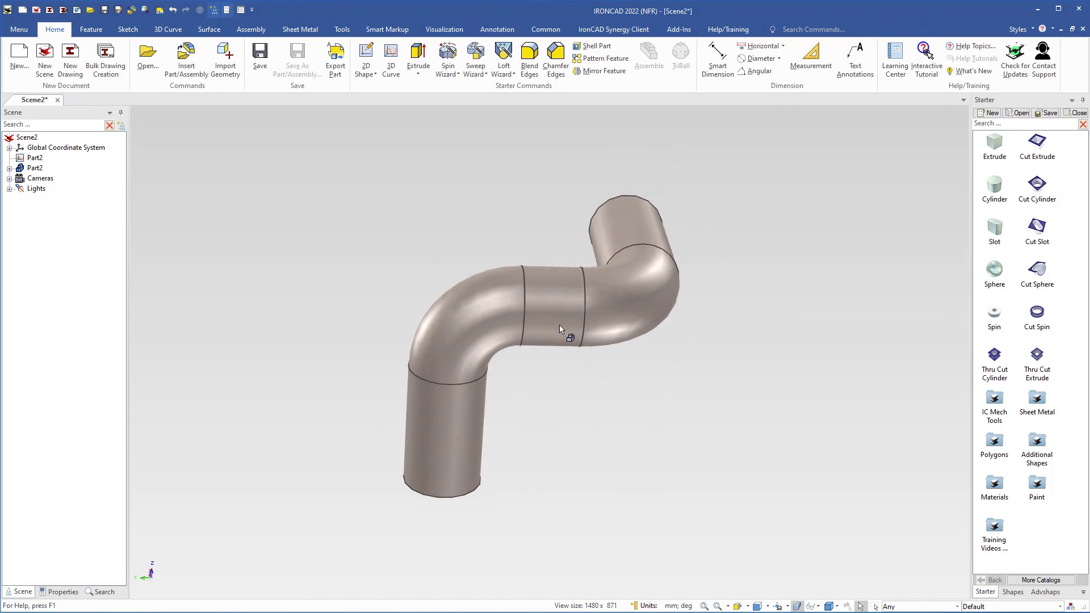
pyautogui.click(541, 319)
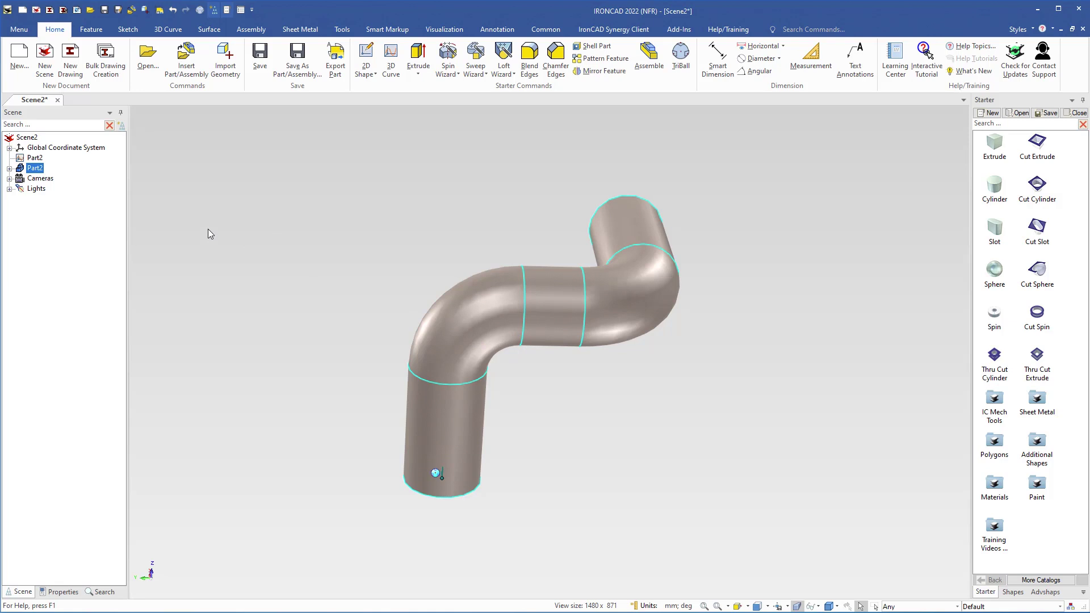
pyautogui.click(9, 168)
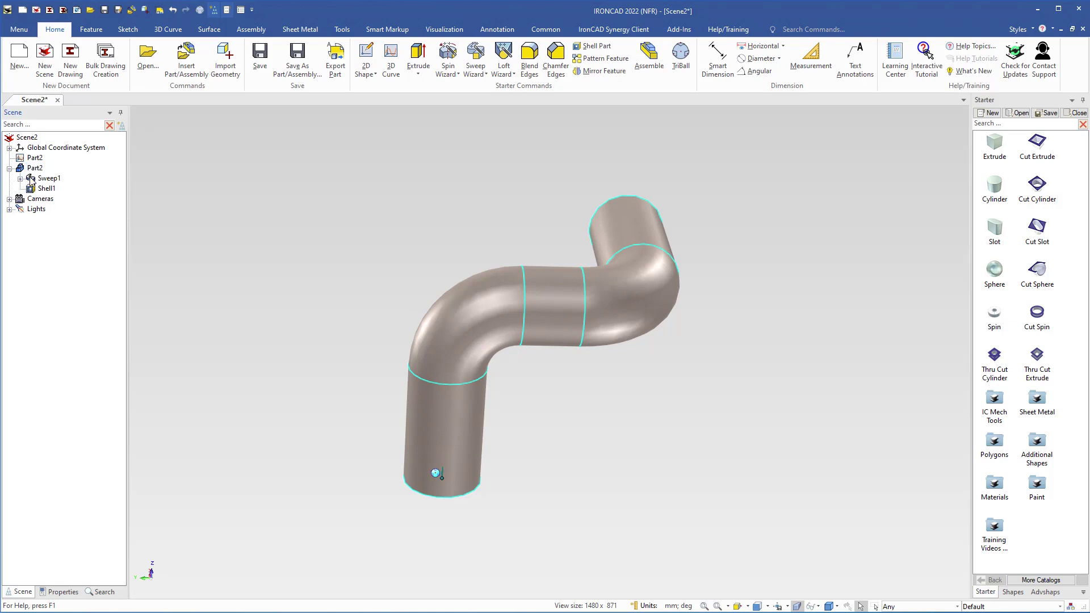
pyautogui.rightClick(31, 179)
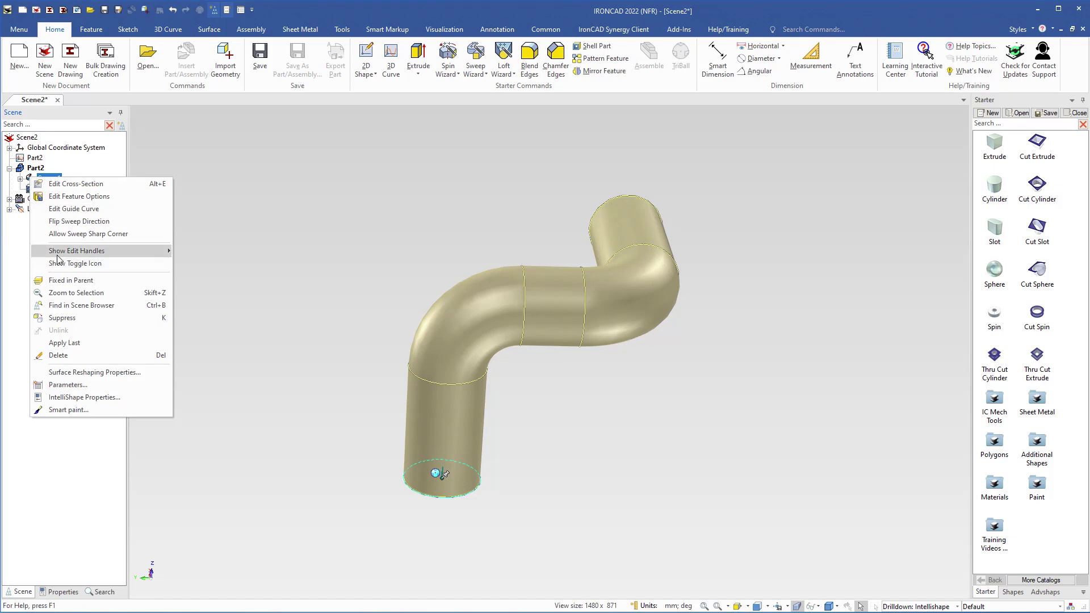
pyautogui.click(61, 197)
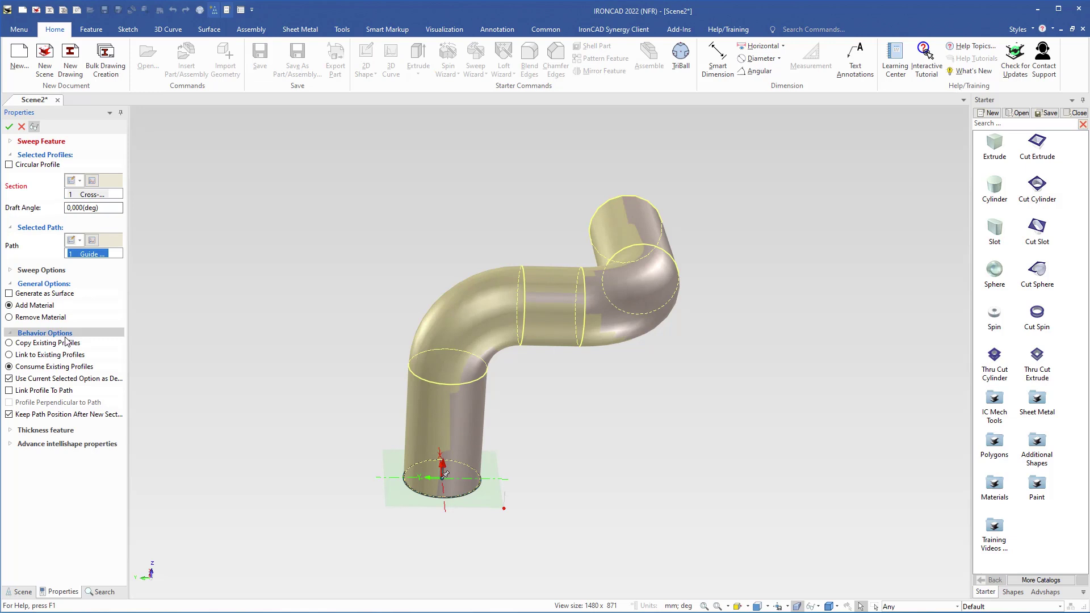
pyautogui.click(9, 391)
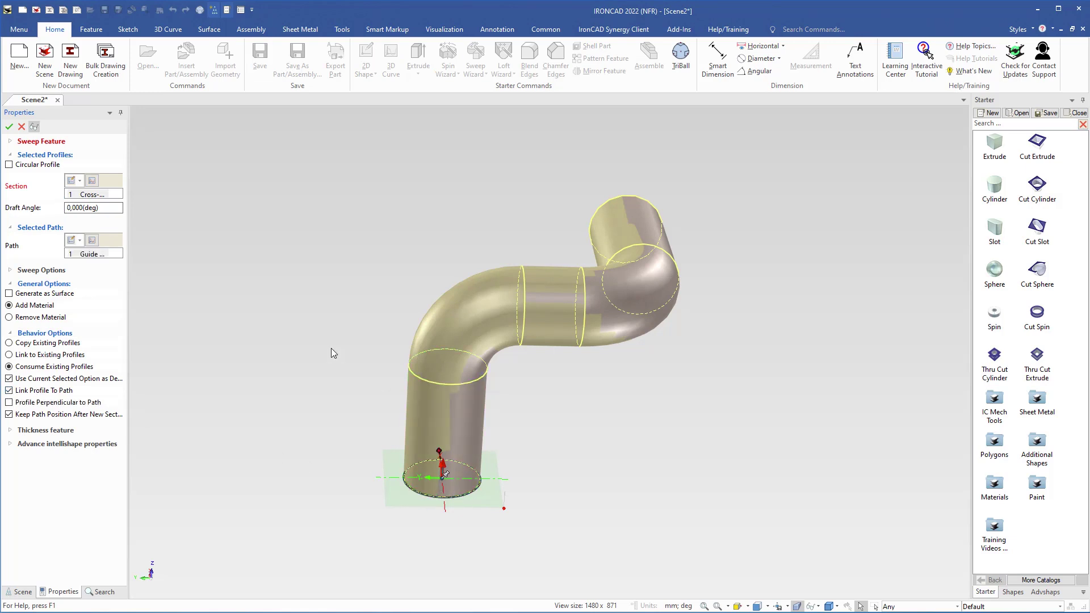
pyautogui.click(10, 127)
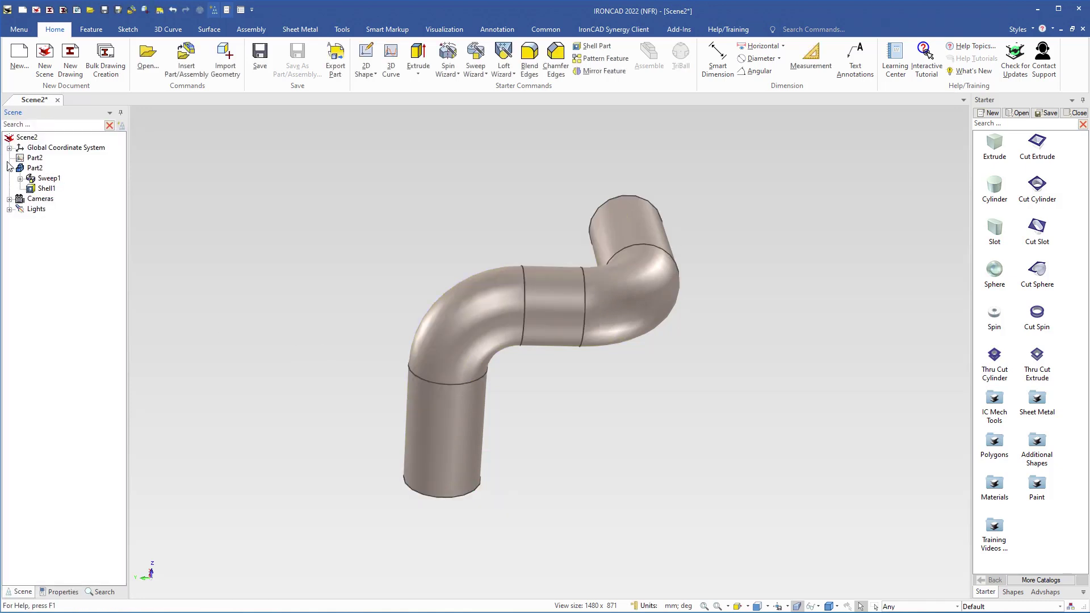
# Edit the sweep's guide curve and move its first line and adjoining fillet arc 100 mm along positive Y with the TriBall.
pyautogui.rightClick(34, 180)
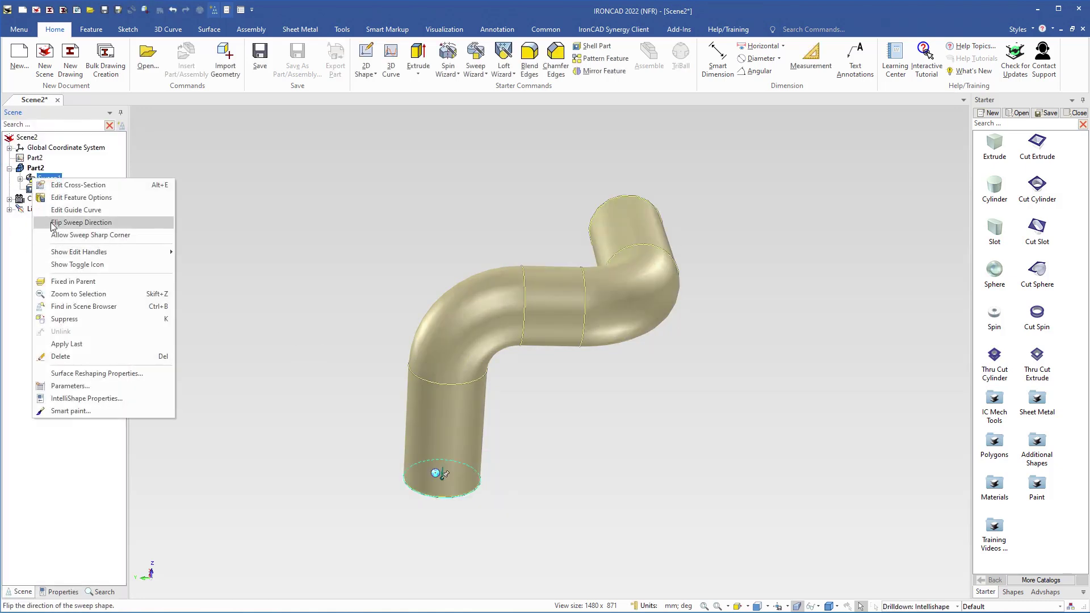
pyautogui.click(75, 210)
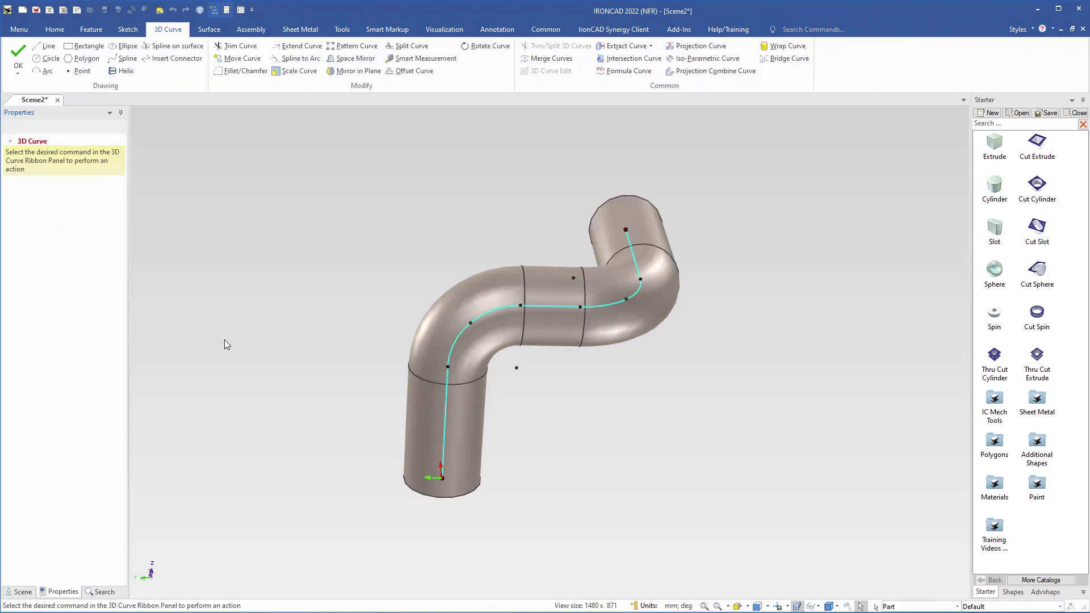
pyautogui.click(445, 421)
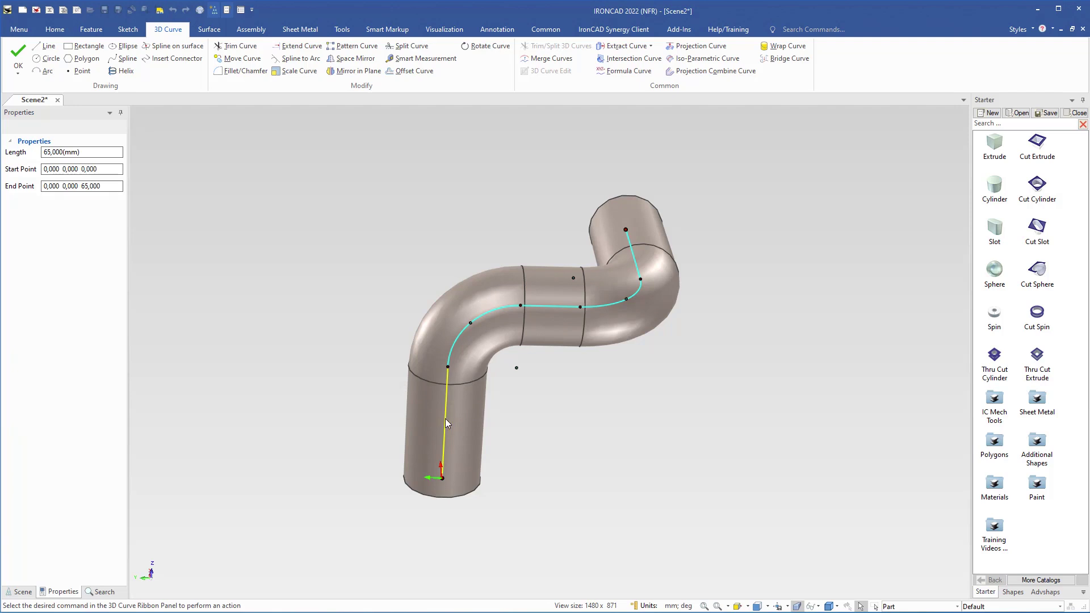
pyautogui.keyDown('shift'); pyautogui.click(457, 344); pyautogui.keyUp('shift')
pyautogui.press('F10')
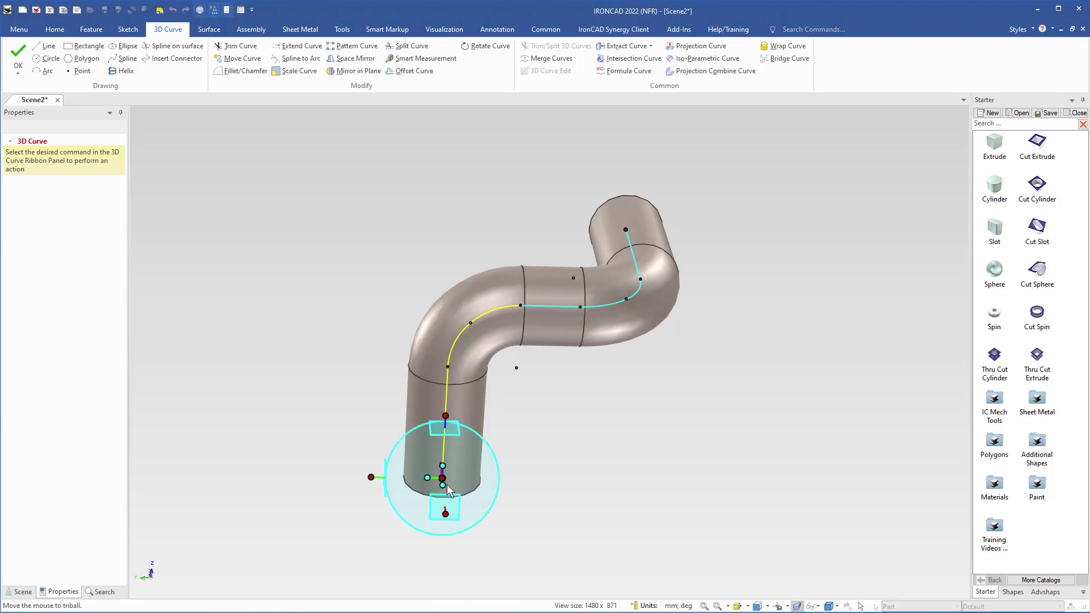
pyautogui.moveTo(376, 478); pyautogui.dragTo(208, 476)
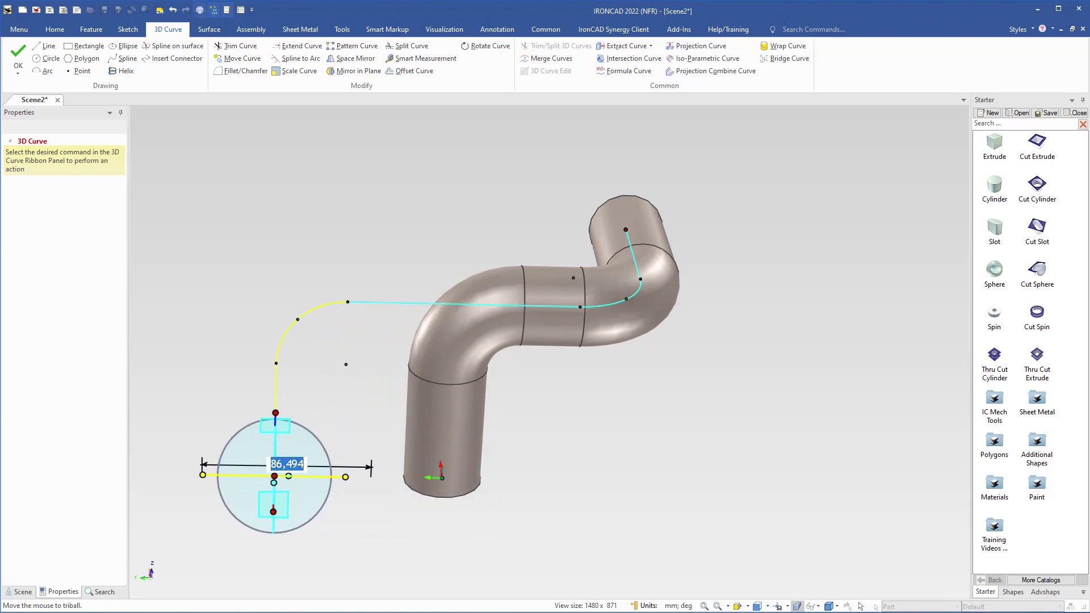
pyautogui.write('100')
pyautogui.press('Return')
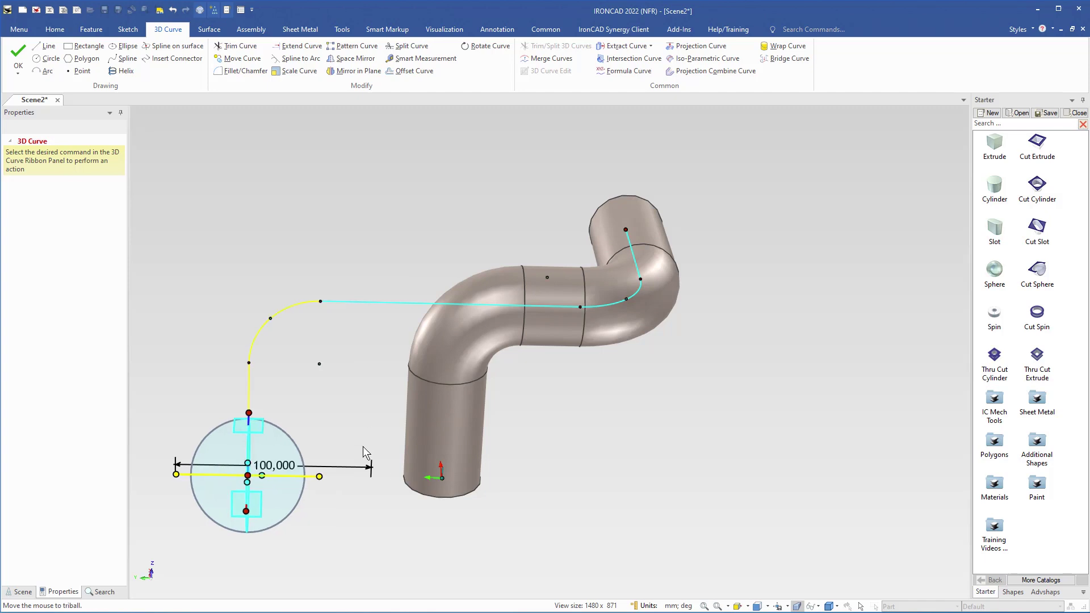
pyautogui.click(339, 512)
# Move the guide curve's first two lines and both fillet arcs 60 mm along negative X with the TriBall.
pyautogui.press('F3')
pyautogui.moveTo(330, 493); pyautogui.dragTo(508, 285)
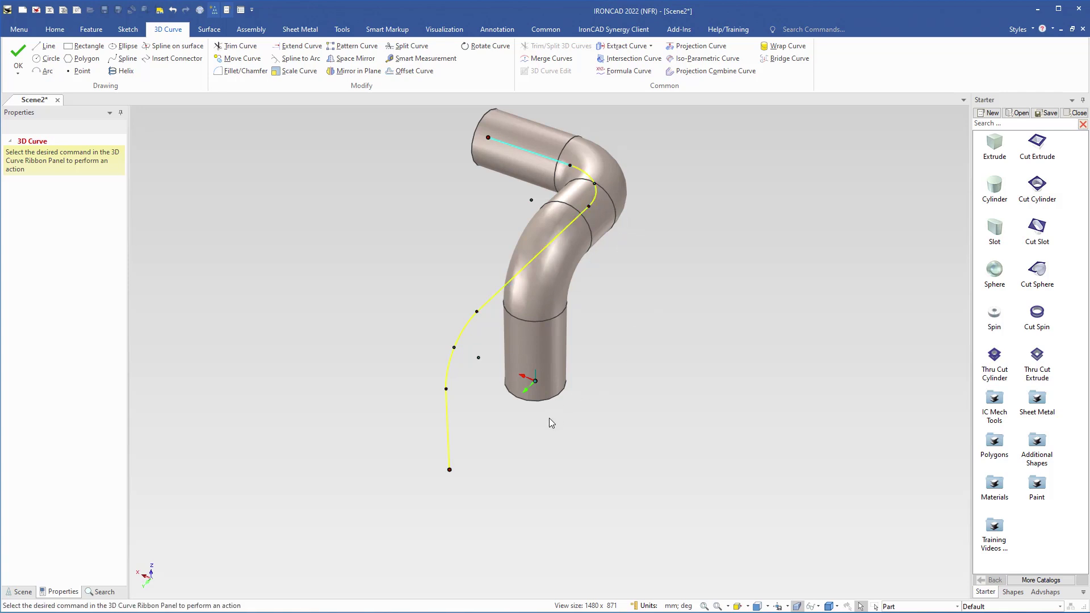
pyautogui.press('F10')
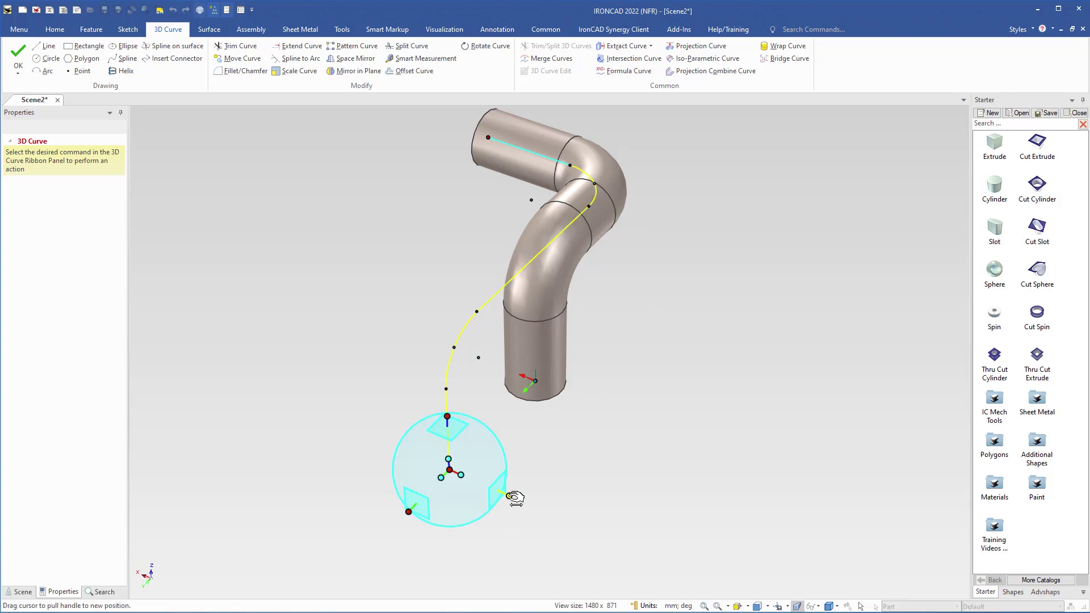
pyautogui.moveTo(515, 498); pyautogui.dragTo(506, 499)
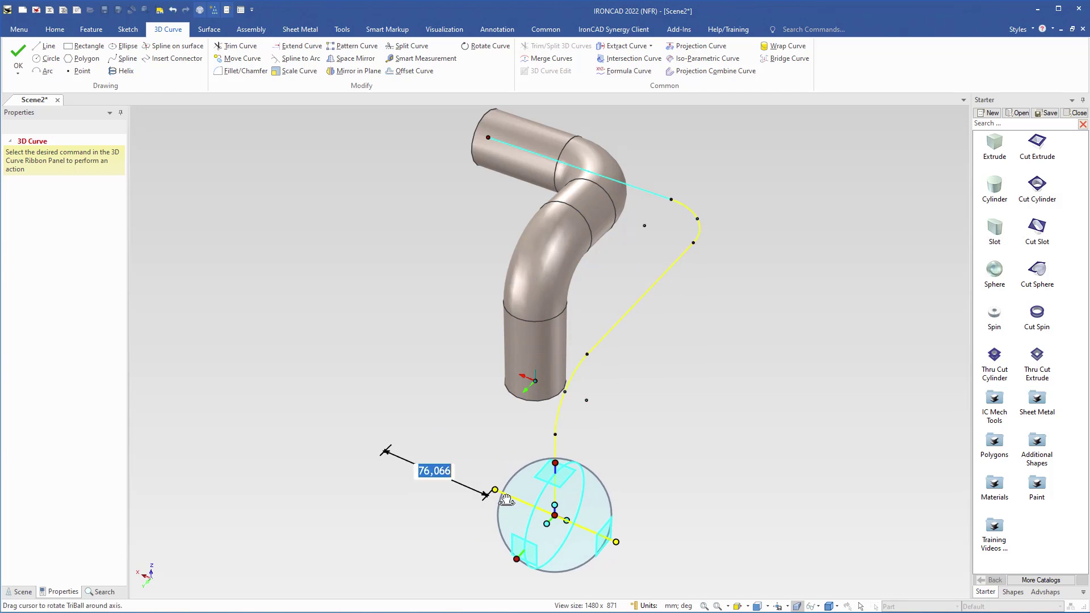
pyautogui.write('60')
pyautogui.press('Return')
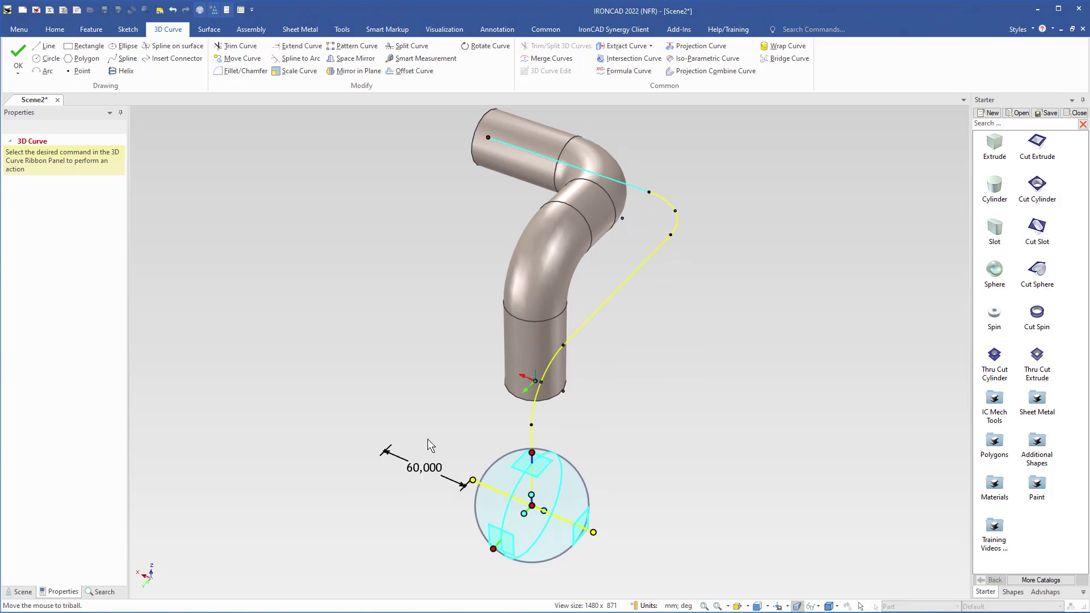
pyautogui.moveTo(427, 438); pyautogui.dragTo(234, 333, button='middle')
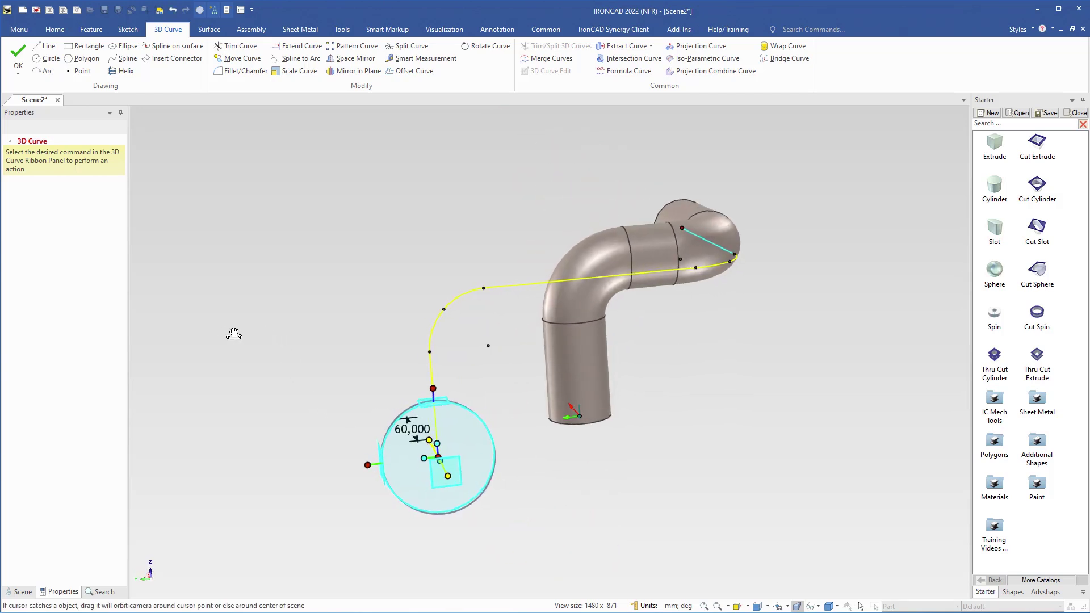
pyautogui.click(551, 373)
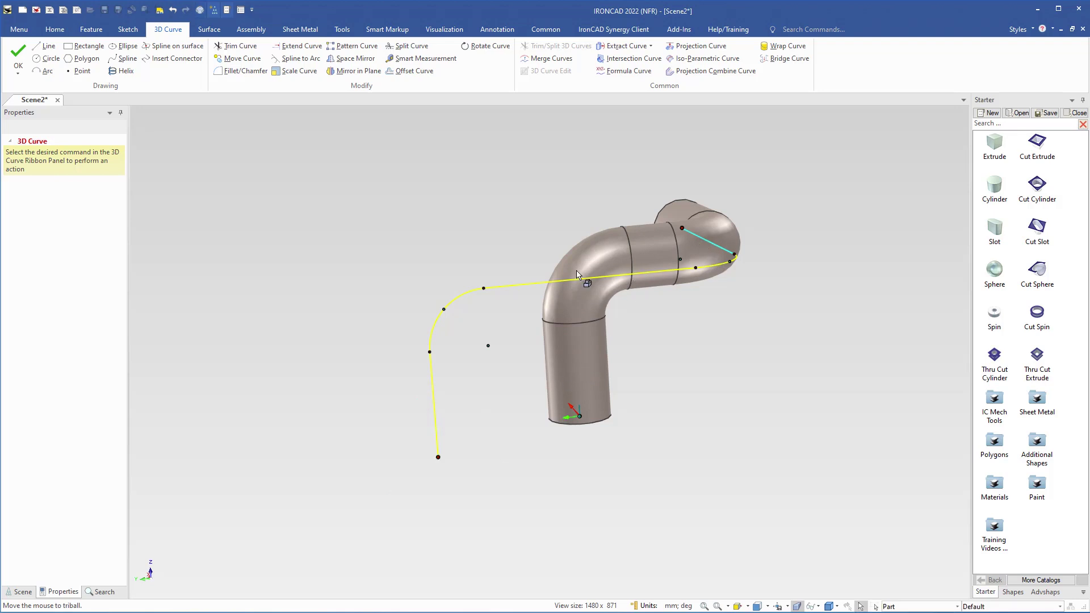
# Select the guide curve's fillet arcs and all lines except the first vertical one, and move them up 50 mm along Z with the TriBall.
pyautogui.click(471, 299)
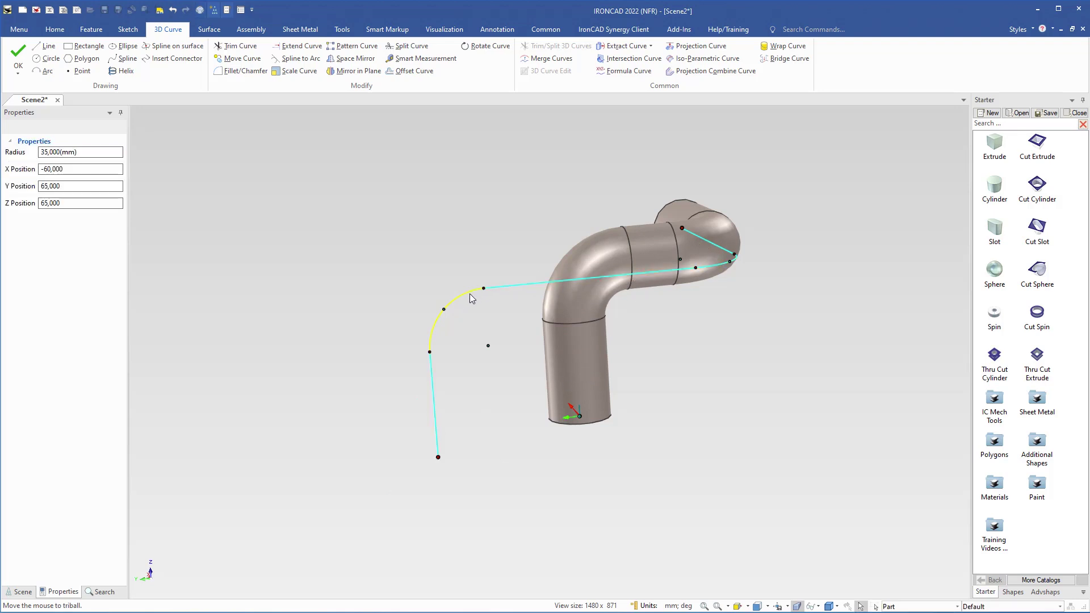
pyautogui.keyDown('shift'); pyautogui.click(551, 283); pyautogui.keyUp('shift')
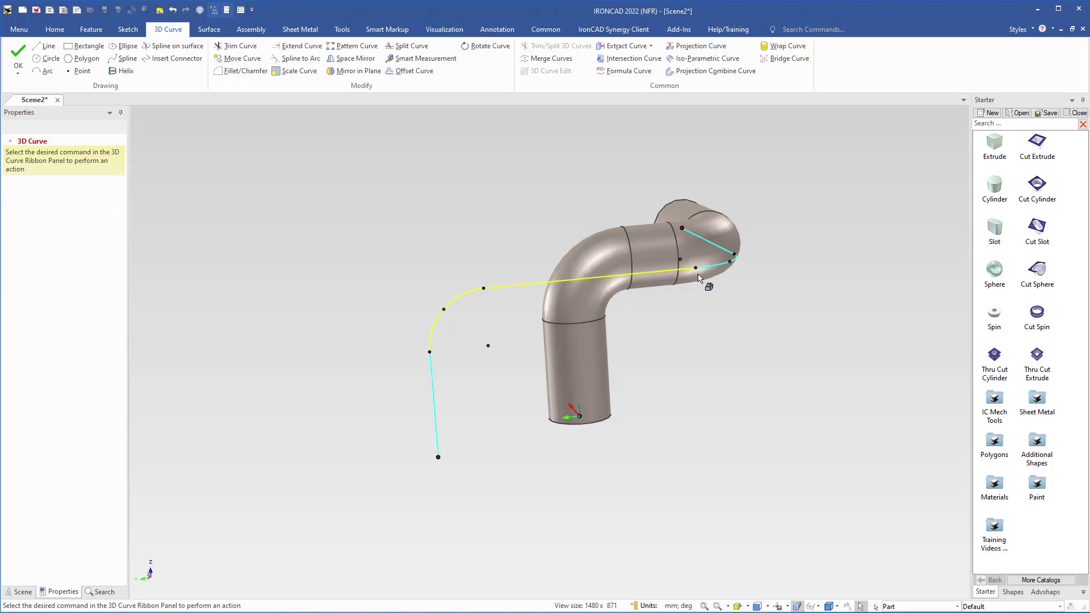
pyautogui.keyDown('shift'); pyautogui.click(715, 249); pyautogui.keyUp('shift')
pyautogui.press('F10')
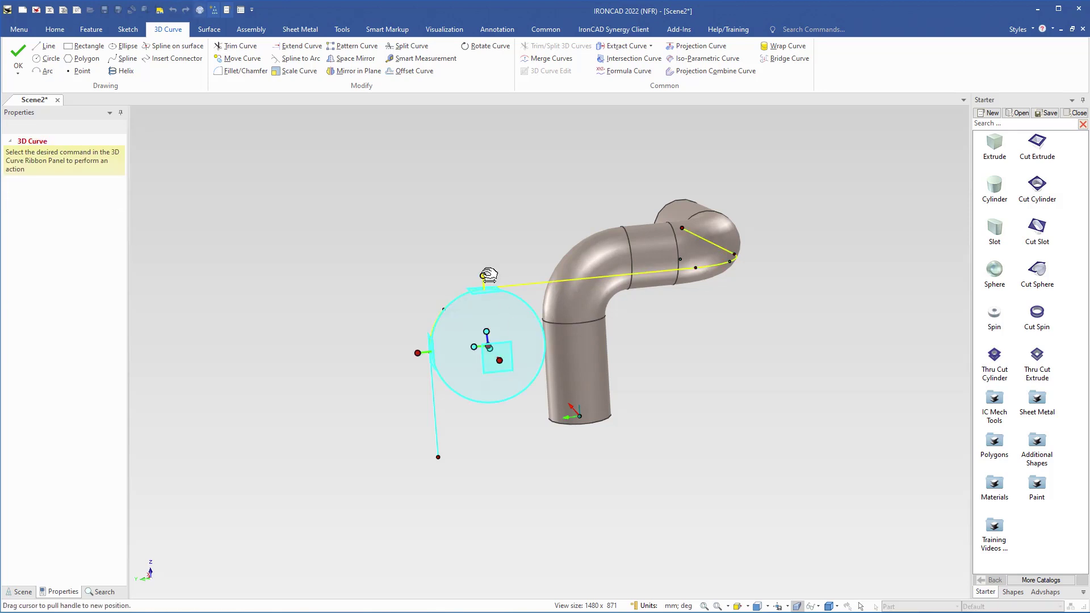
pyautogui.moveTo(487, 269); pyautogui.dragTo(479, 178)
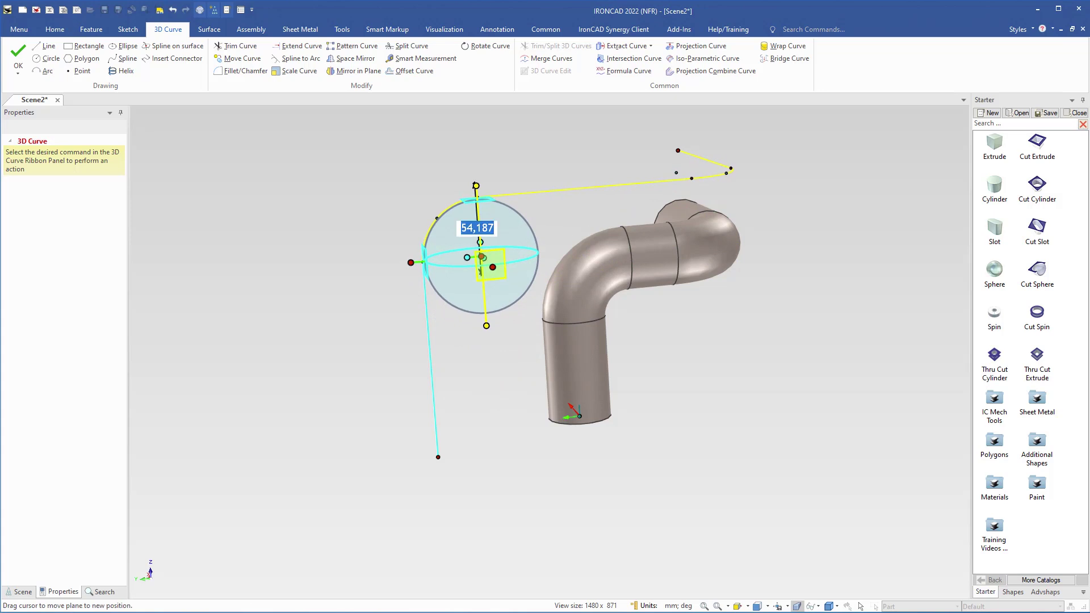
pyautogui.write('50')
pyautogui.press('Return')
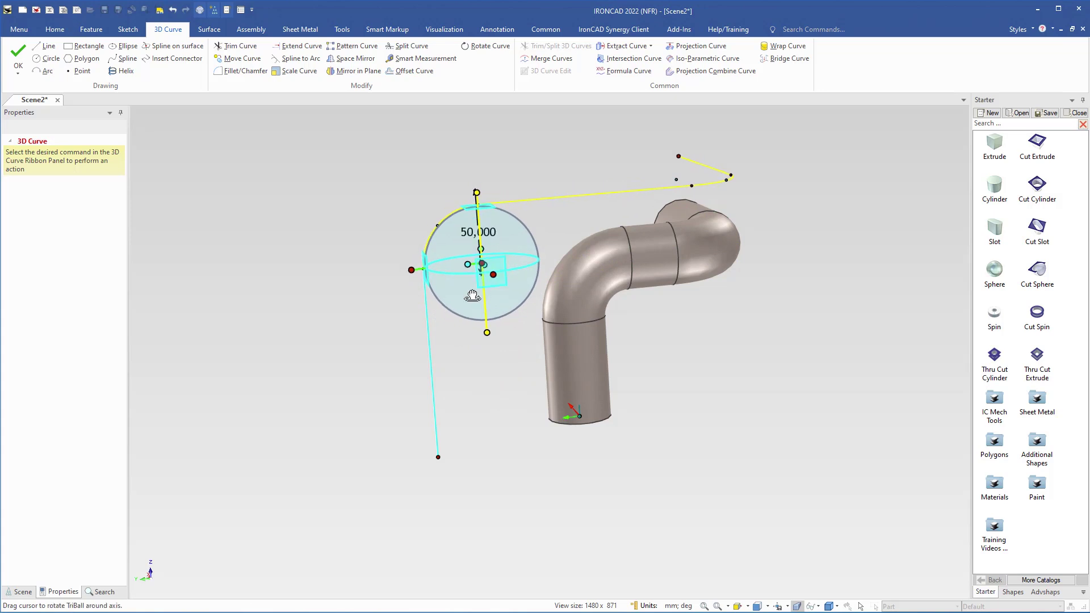
pyautogui.press('F10')
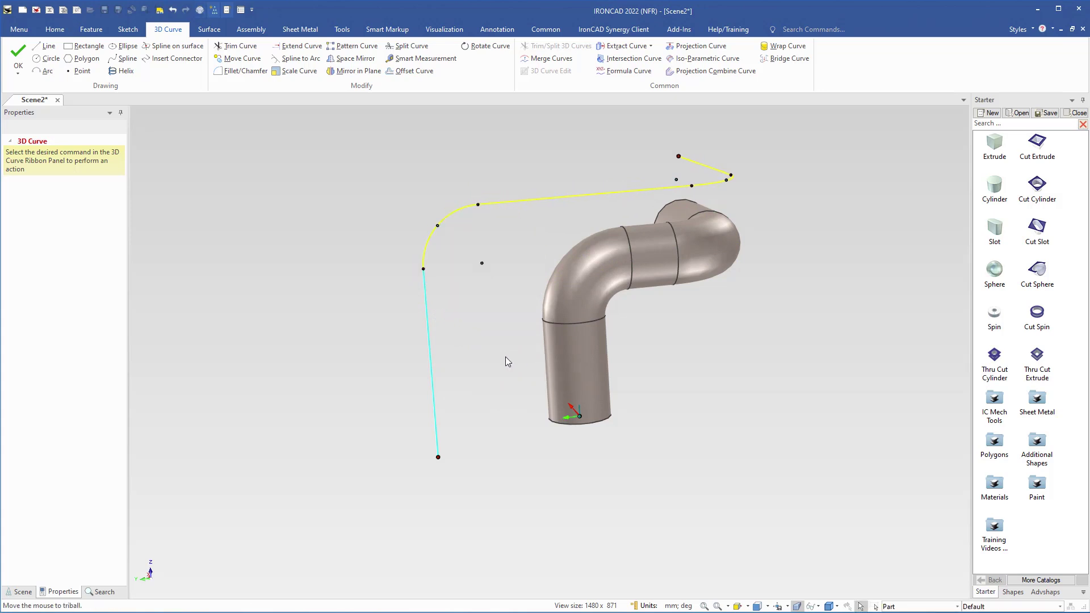
# Finish the guide curve edit to rebuild the pipe along the new path and deselect the sweep.
pyautogui.click(18, 57)
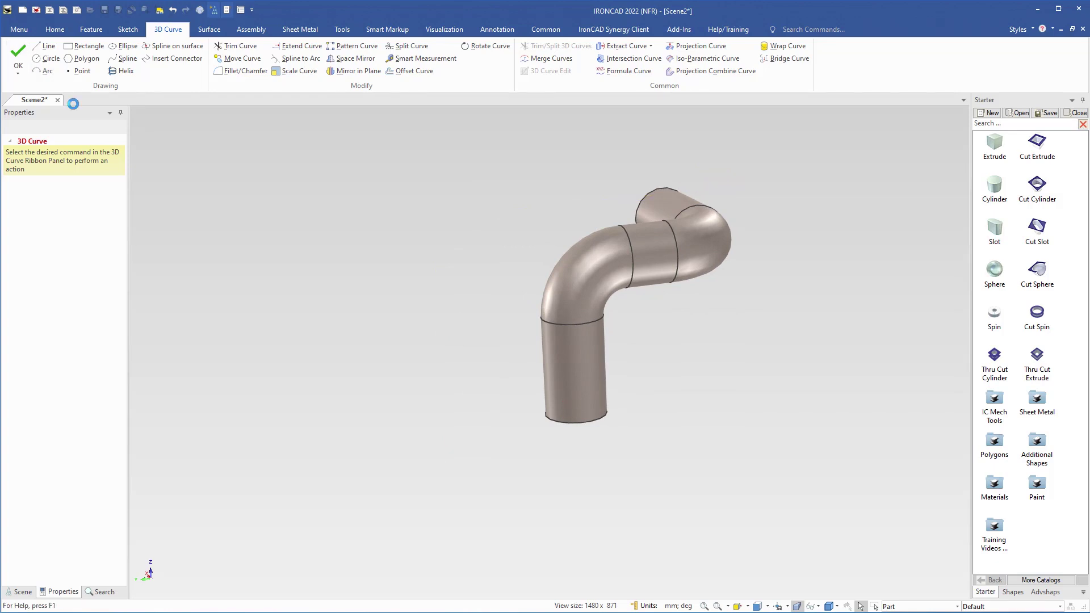
pyautogui.moveTo(489, 348); pyautogui.dragTo(530, 375, button='middle')
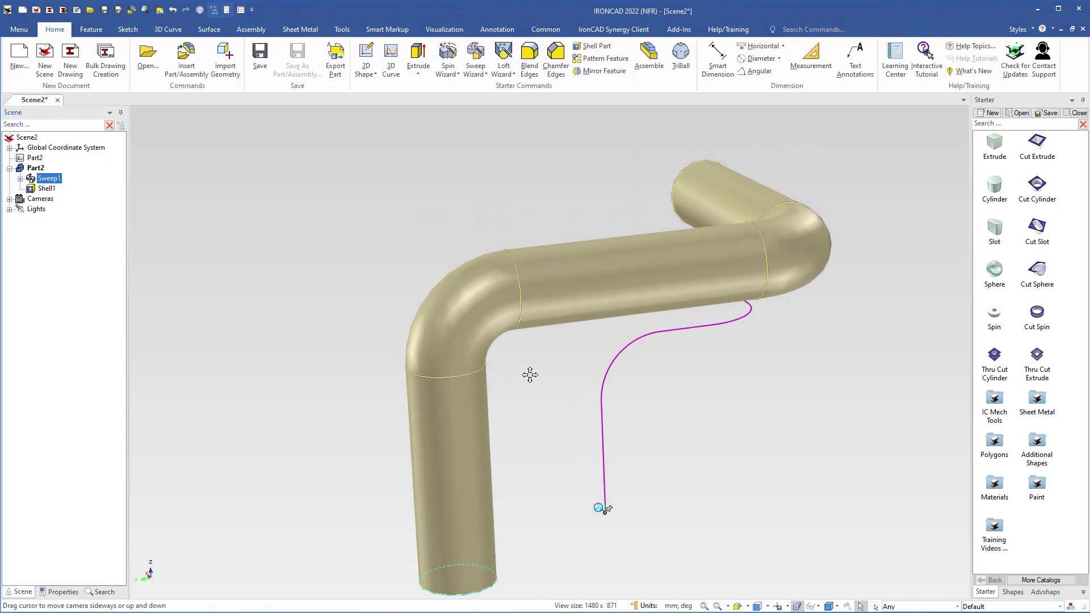
pyautogui.click(524, 347)
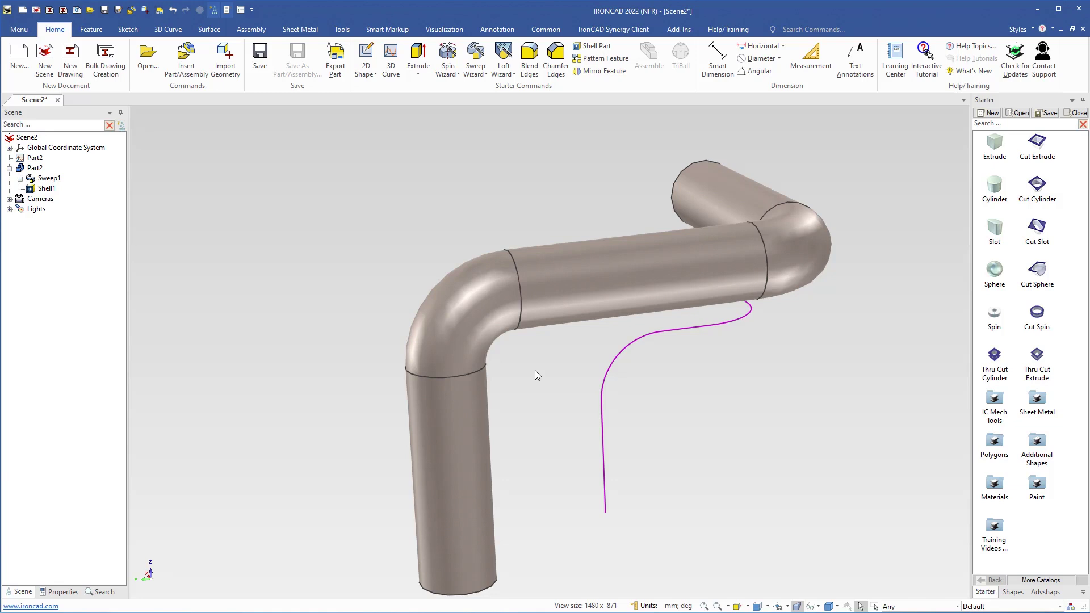
# Close the pipe scene without saving its changes.
pyautogui.scroll(-2, 533, 377)
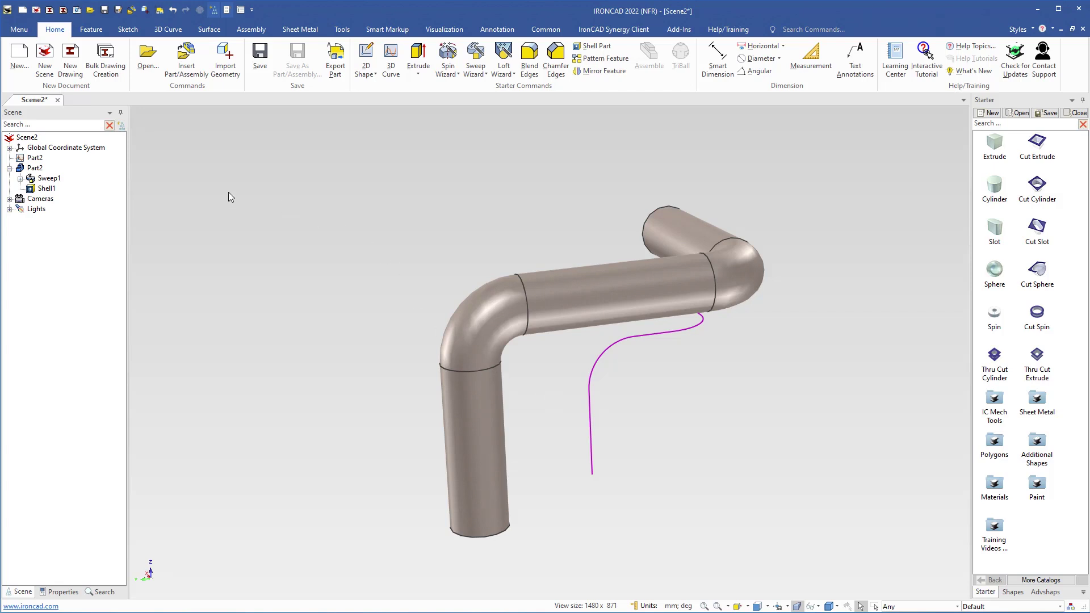
pyautogui.click(57, 100)
pyautogui.click(548, 335)
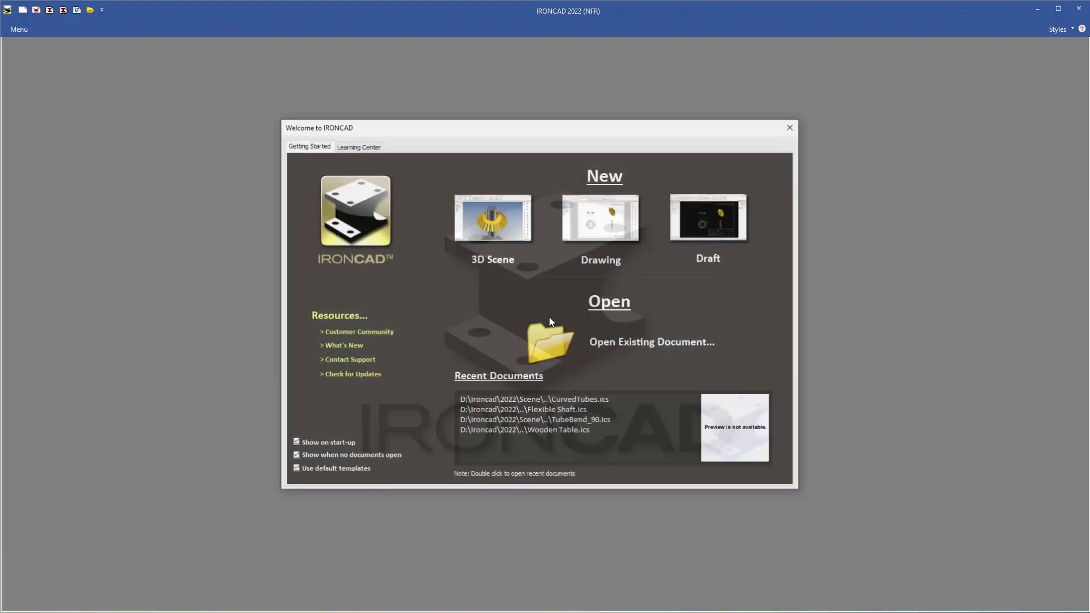